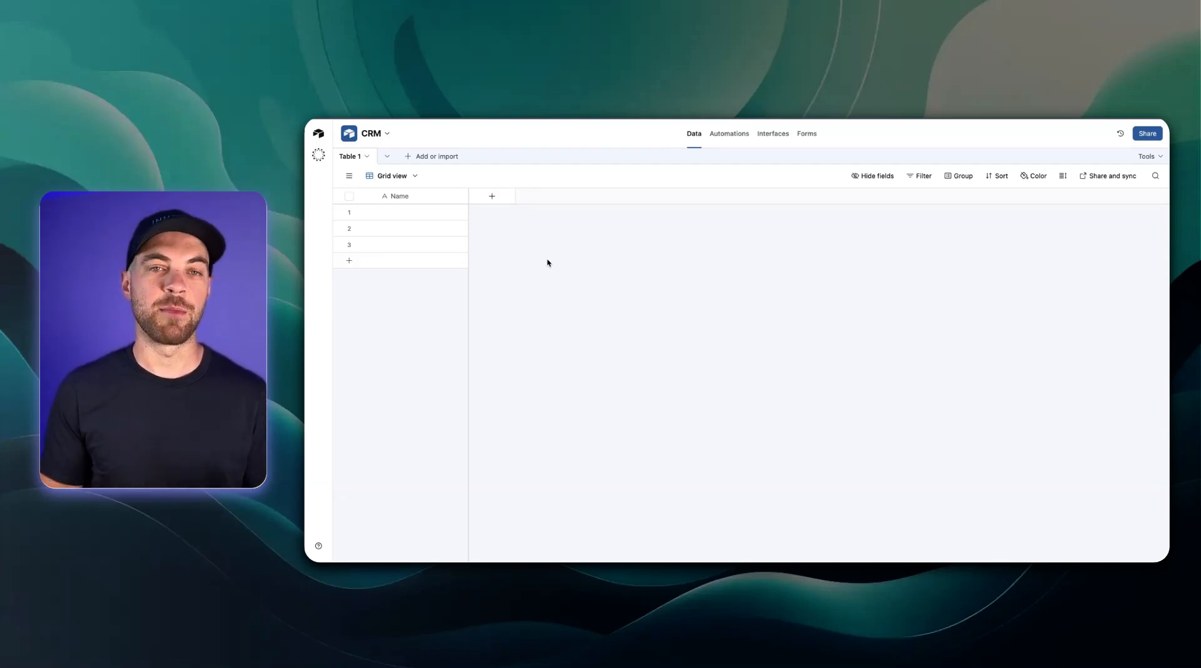
click(354, 156)
click(397, 206)
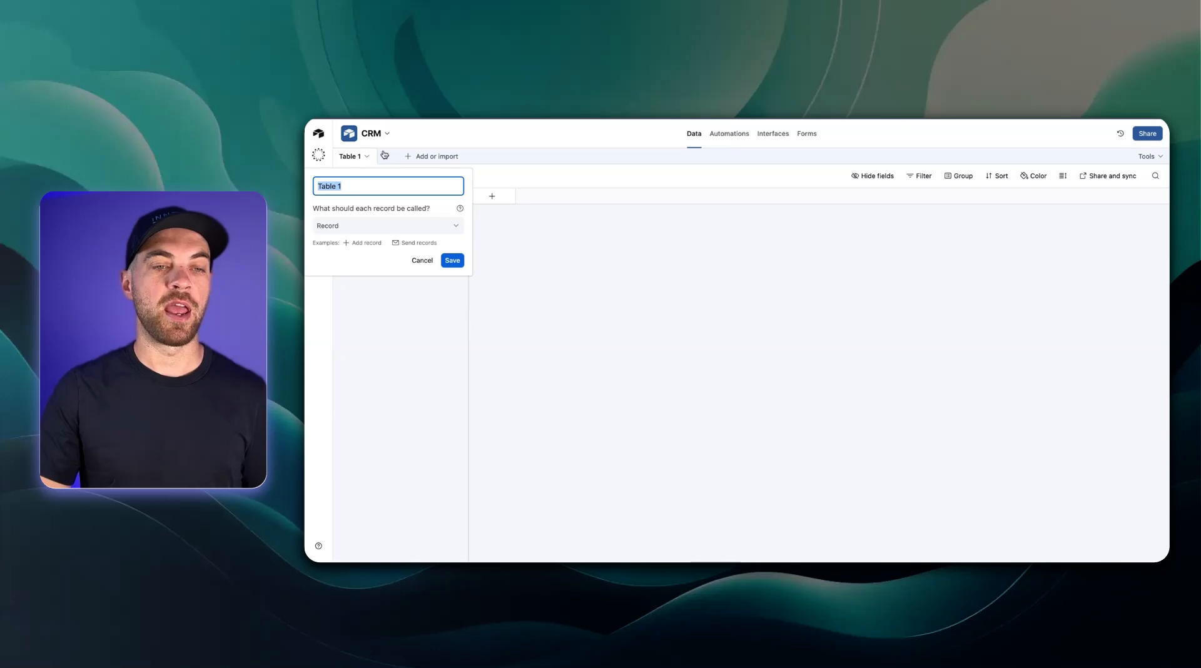
click(513, 264)
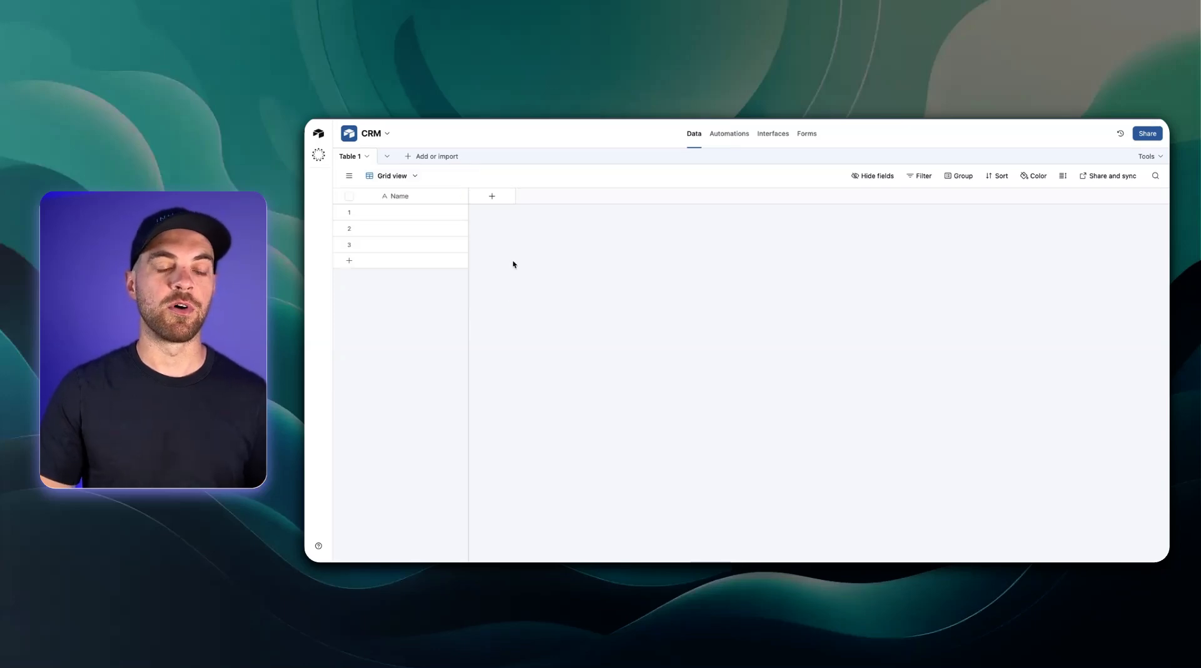
click(319, 156)
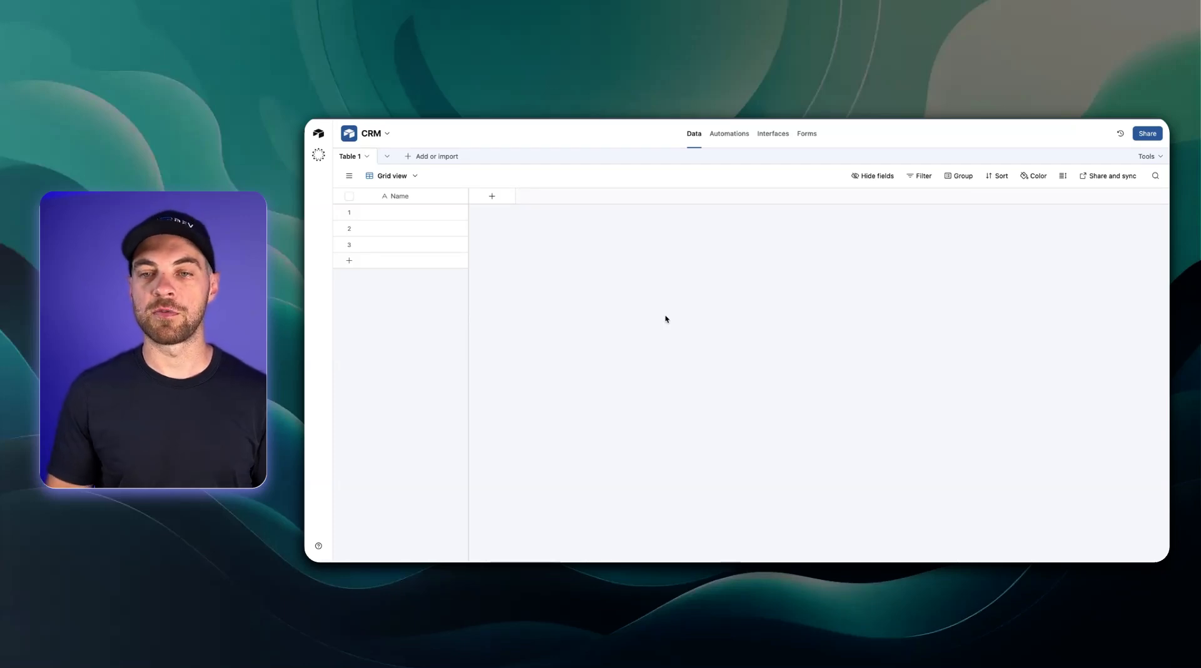
- Open the Extensions dashboard and start a bulleted list in its Description with the entries Contacts and Company
click(1147, 156)
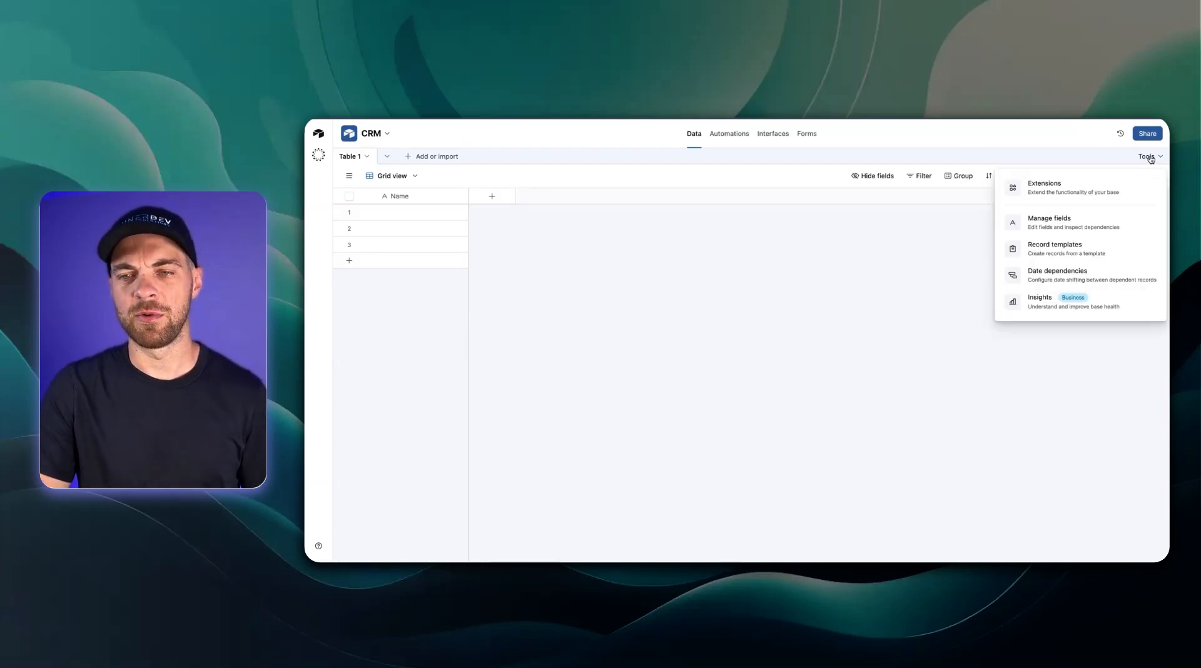
click(1031, 195)
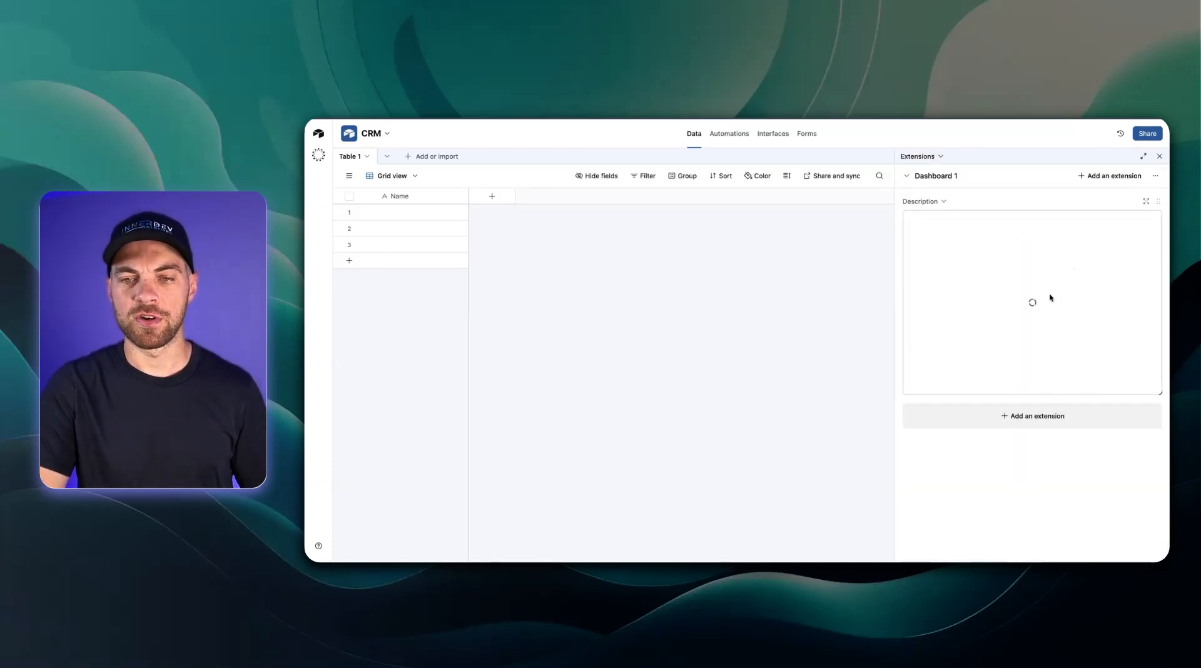
click(923, 237)
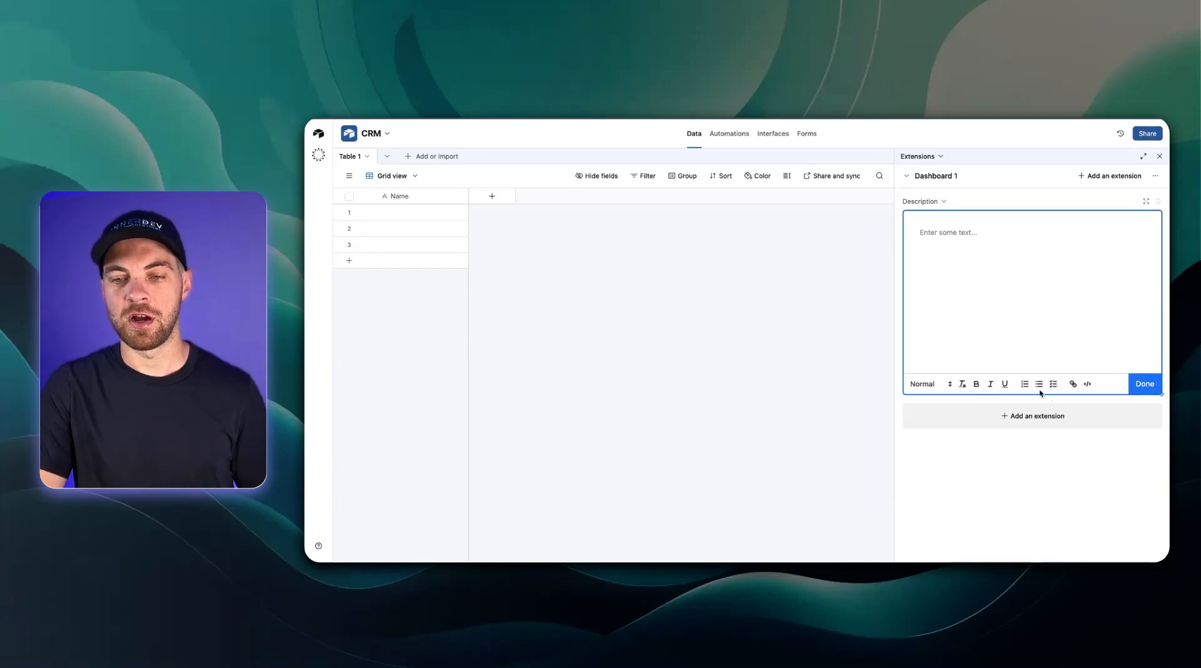
click(1039, 385)
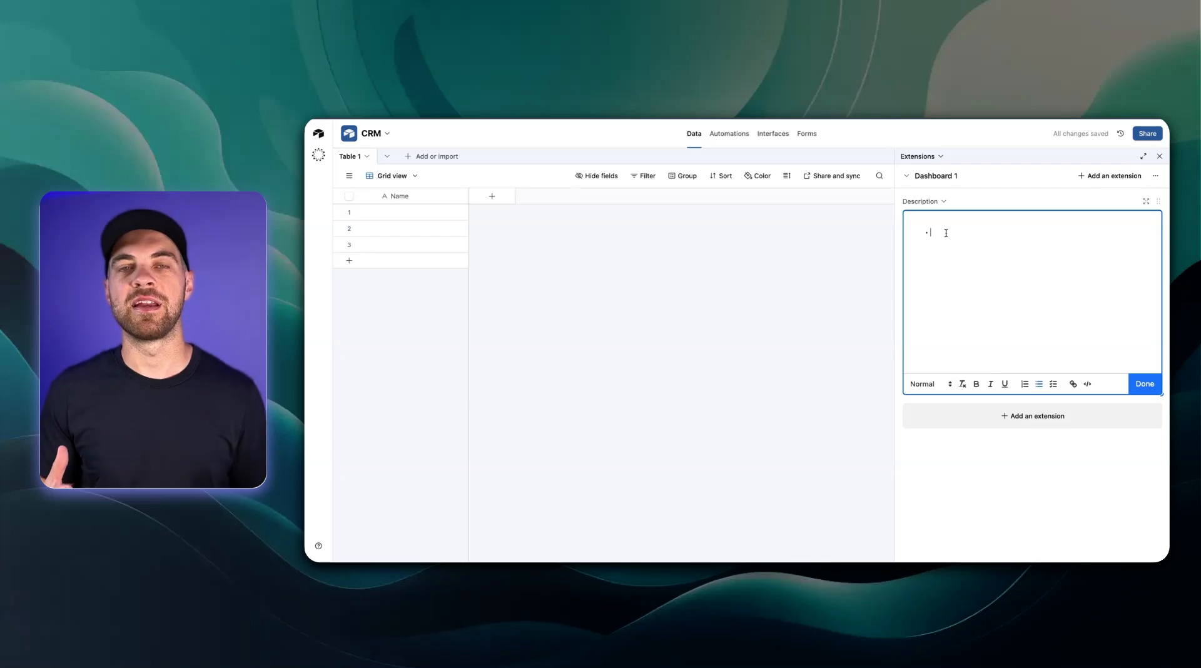
text(Contact)
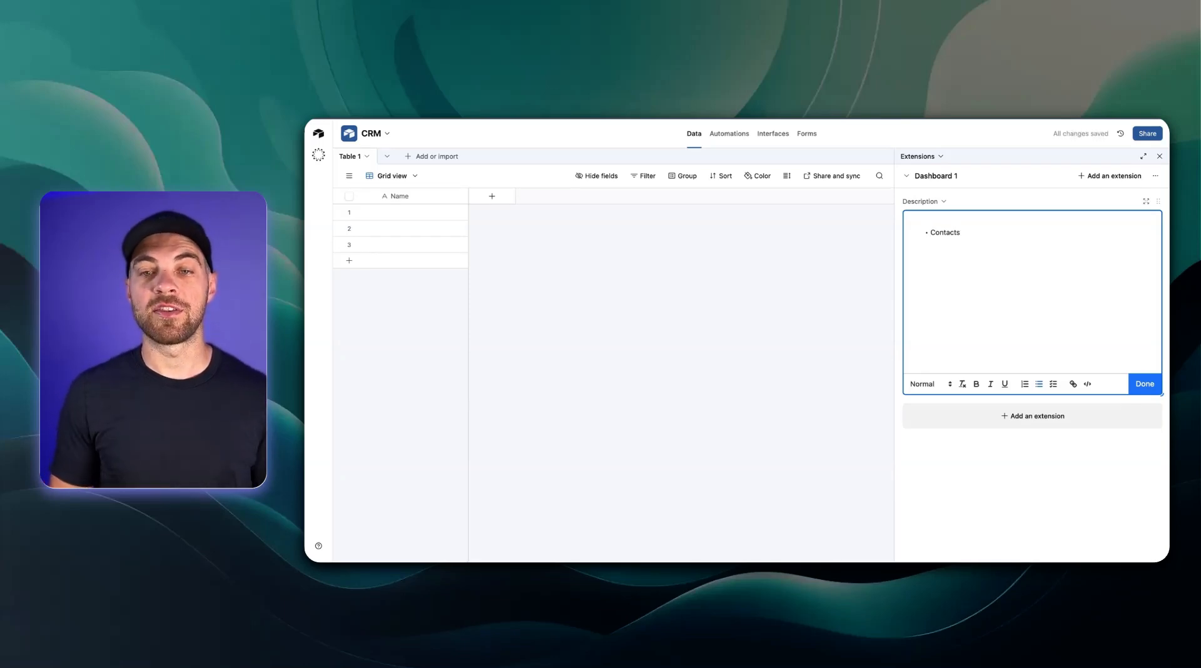
text(s)
key(Return)
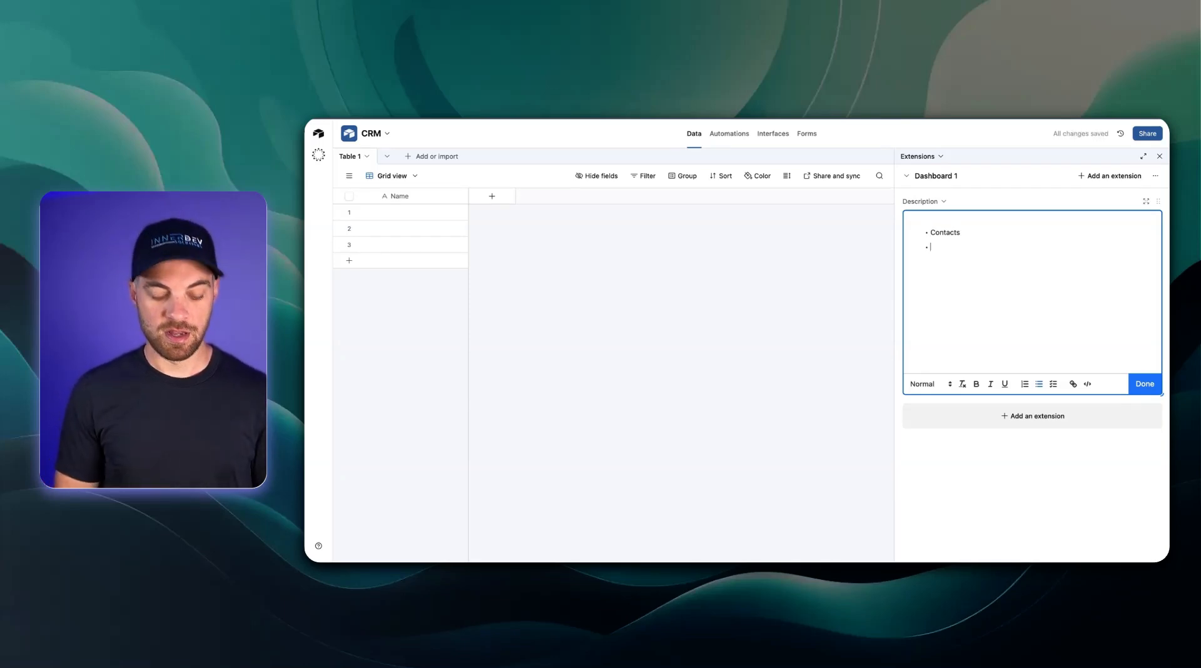
text(Company)
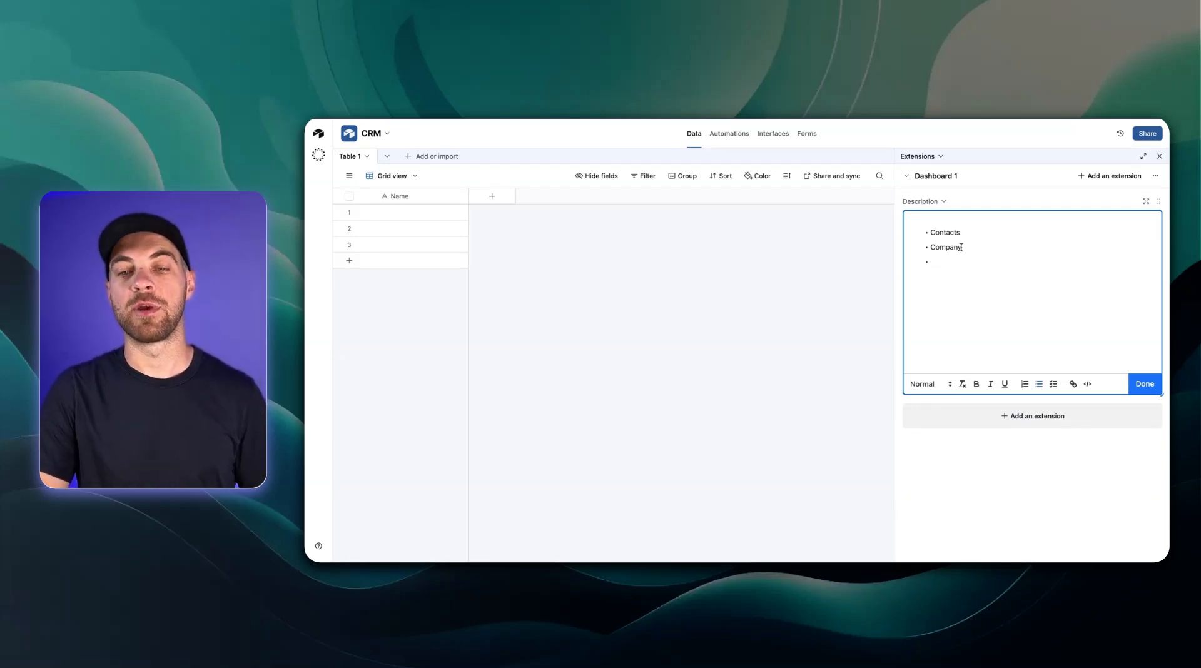
- Add the bullets Locations, Activities and Deals below Company in the Description
drag(962, 249, 937, 249)
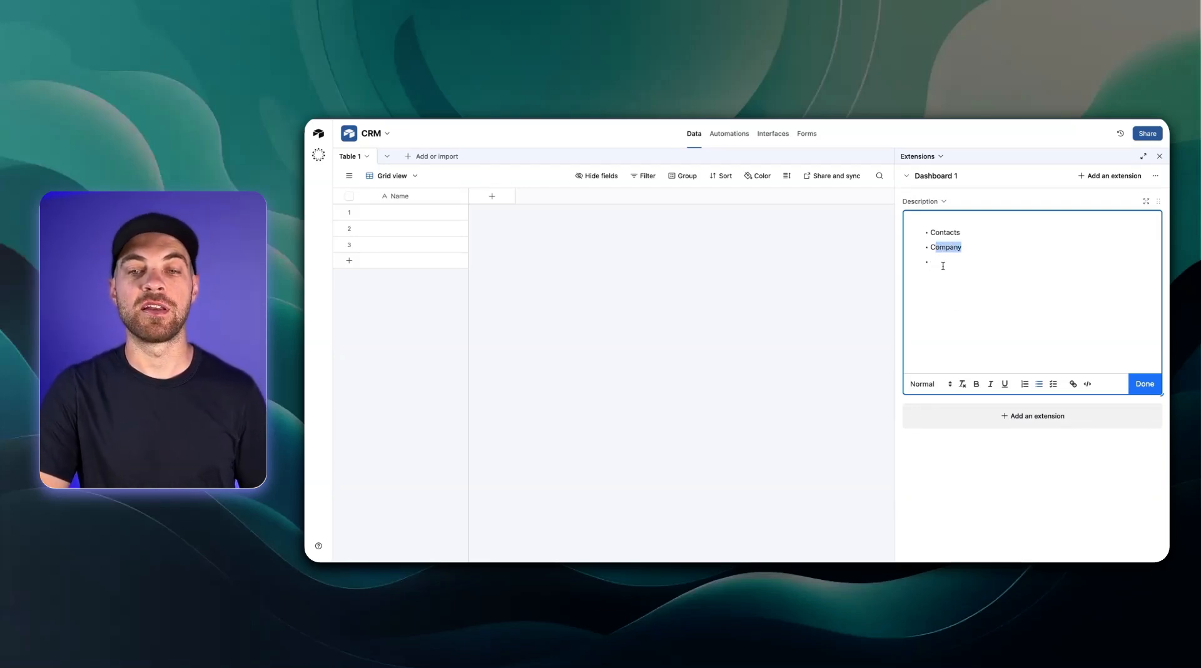
click(941, 262)
text(Locations)
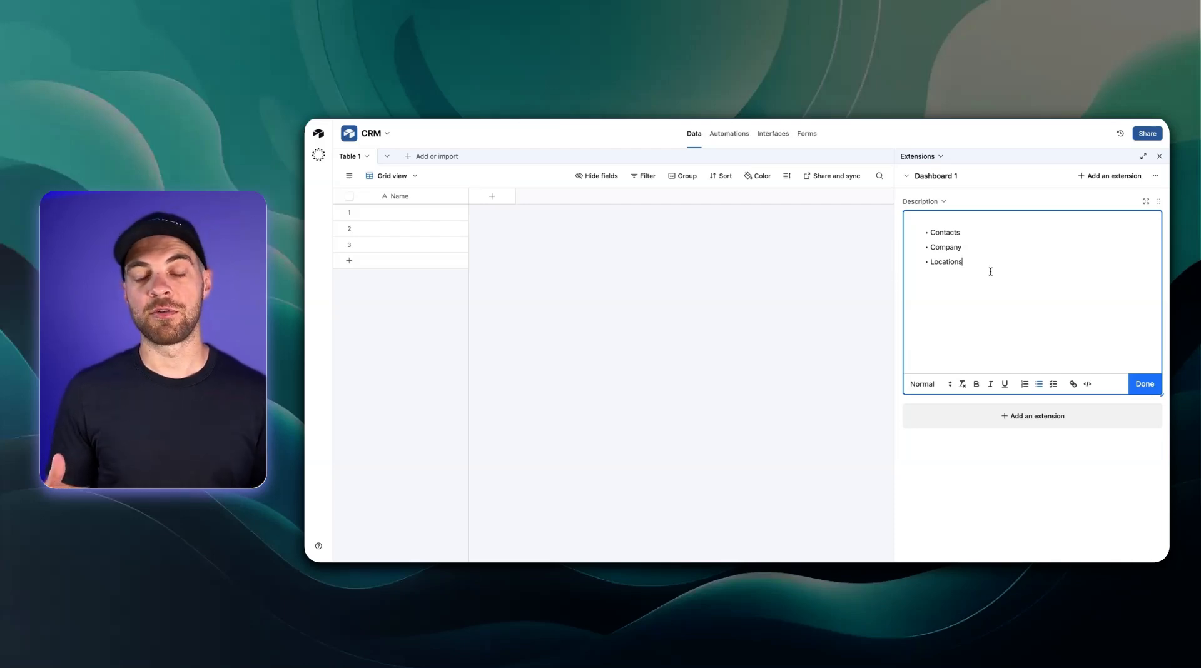
key(Return)
text(A)
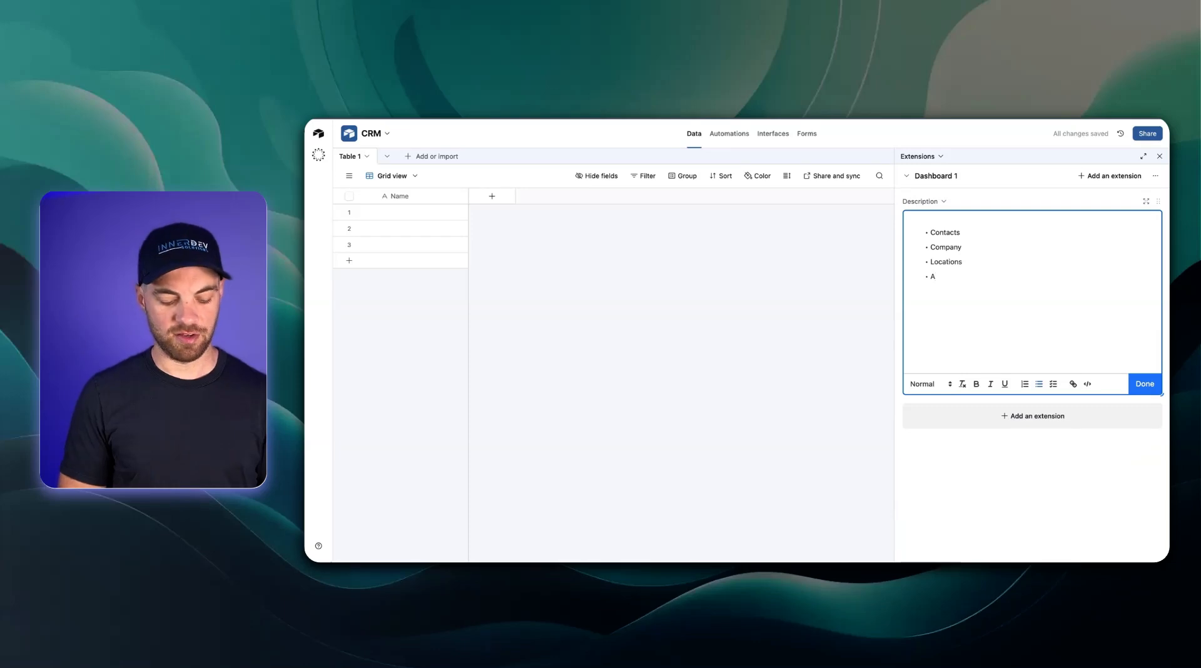
text(ctivities)
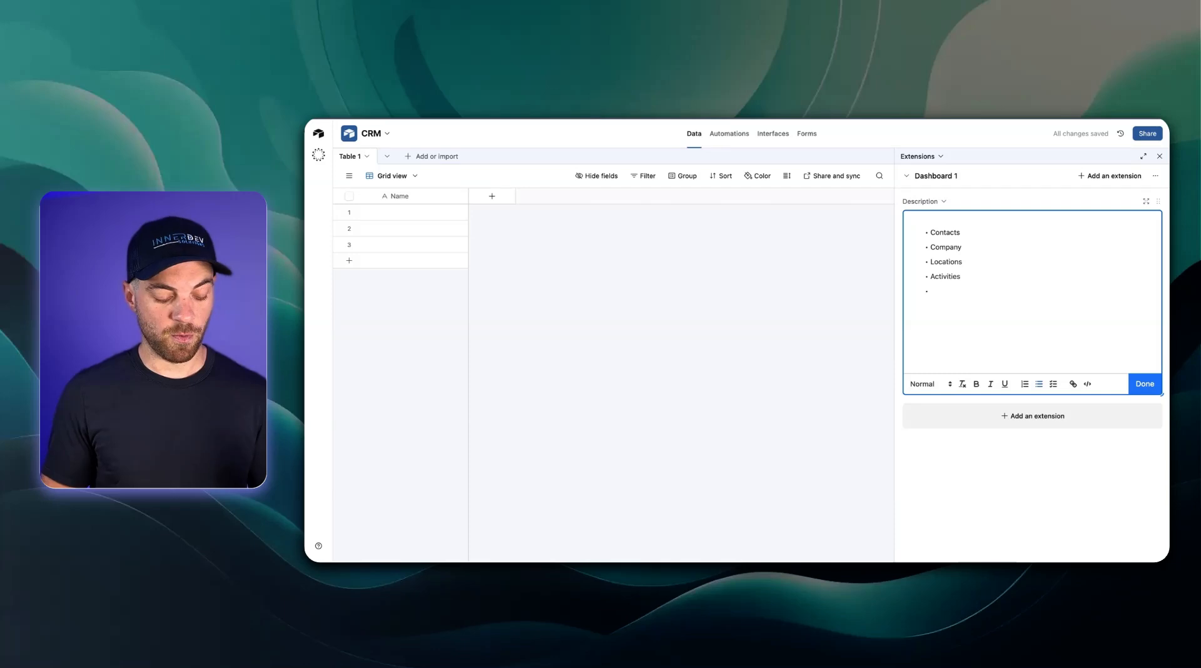
text( • Deals)
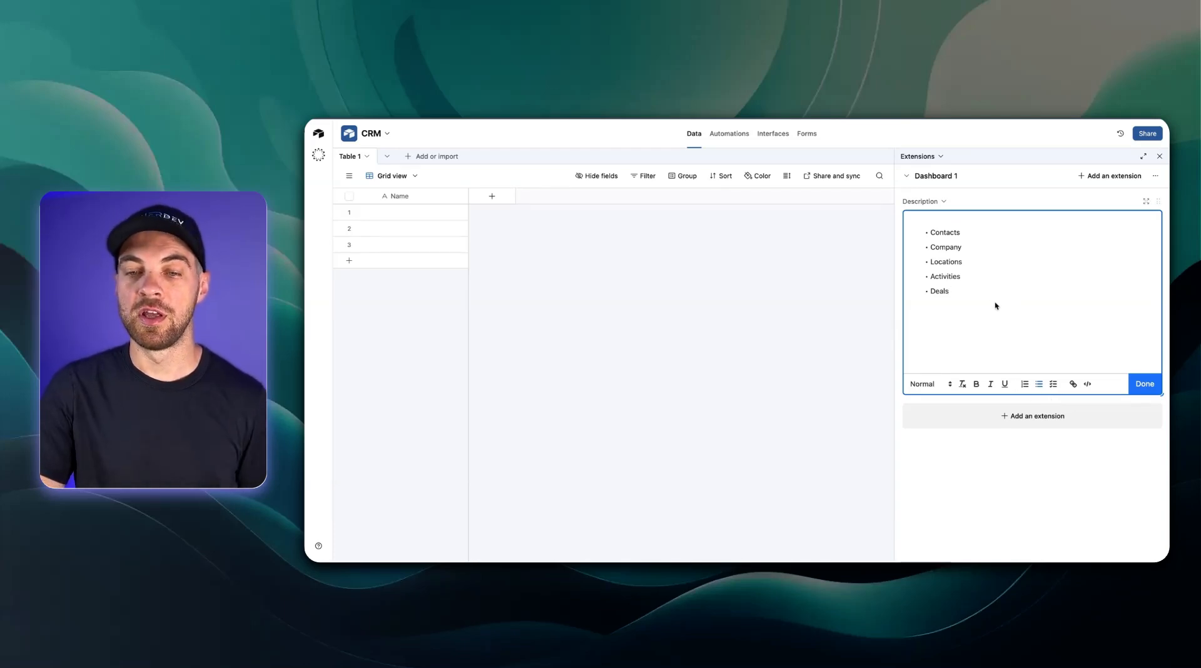
- Finish editing the Description list and close the Extensions pane
drag(963, 305, 920, 234)
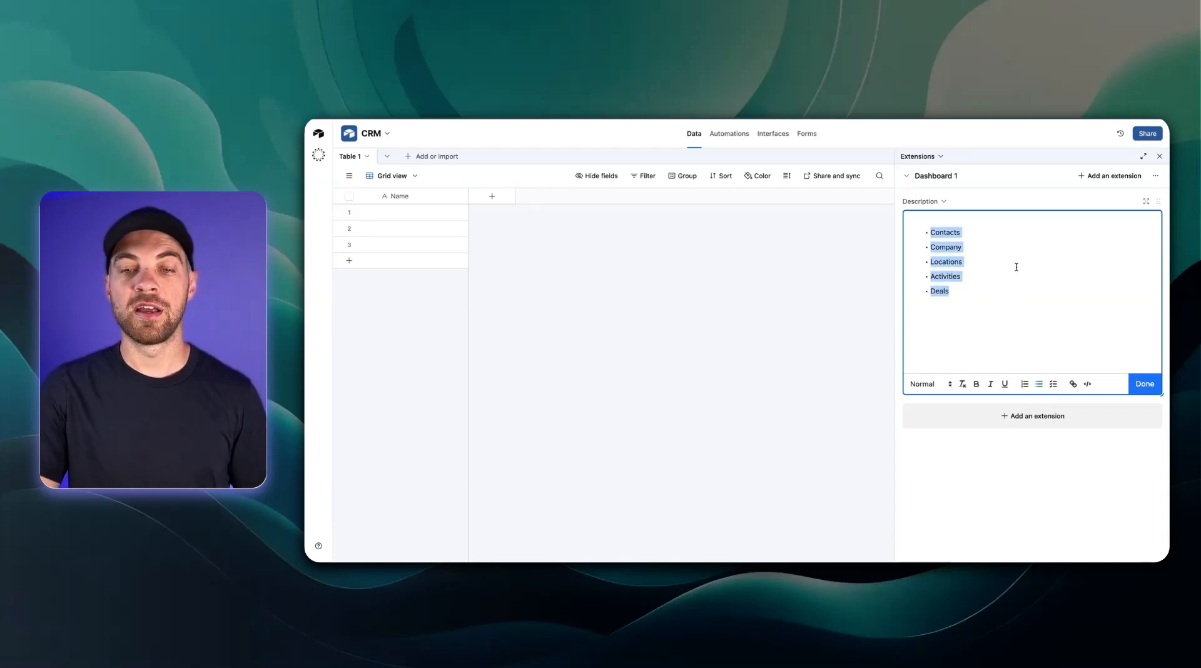
click(1141, 386)
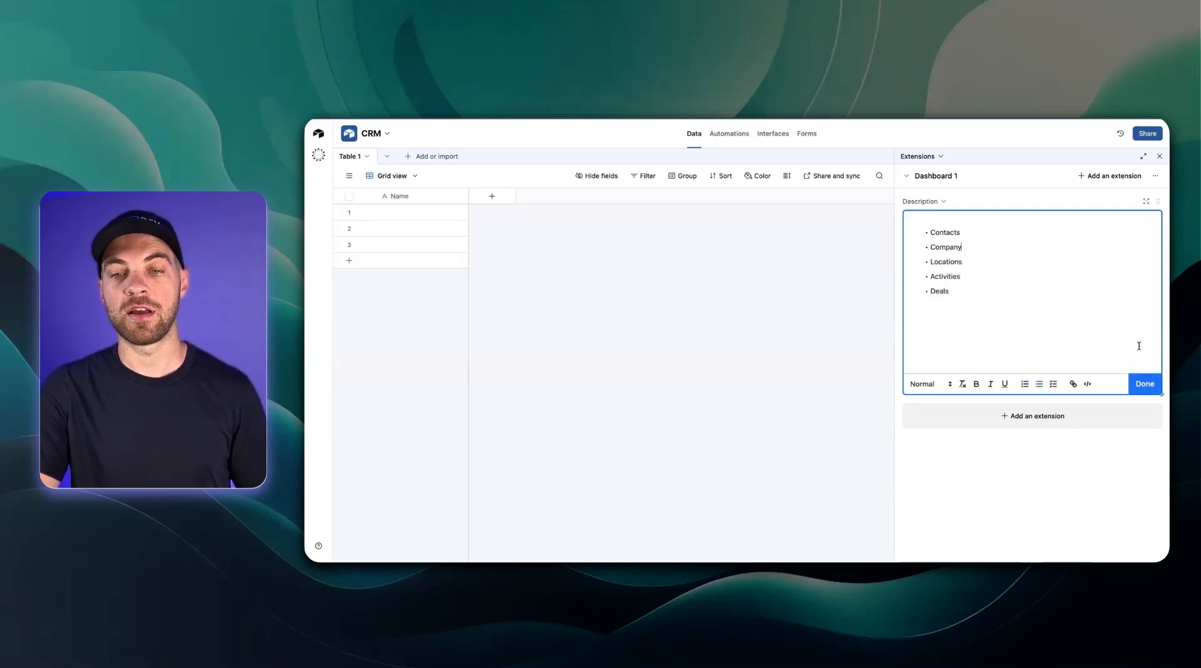
click(1144, 385)
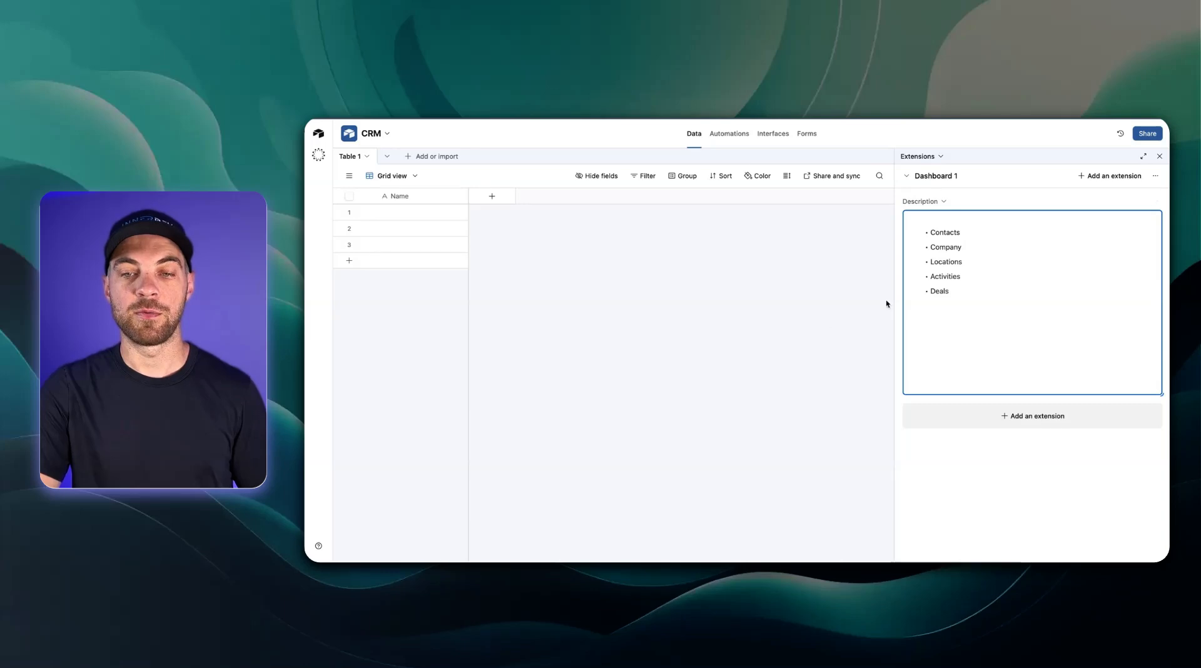
click(1160, 156)
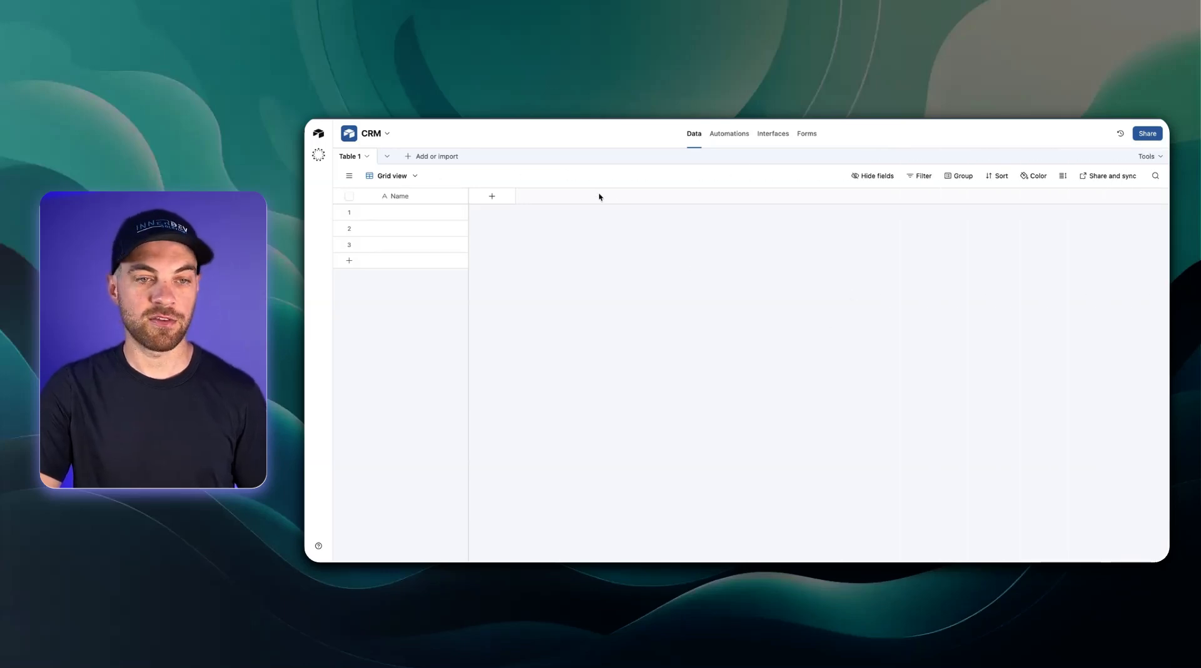
- Rename Table 1 to Contacts
double_click(350, 156)
text(on)
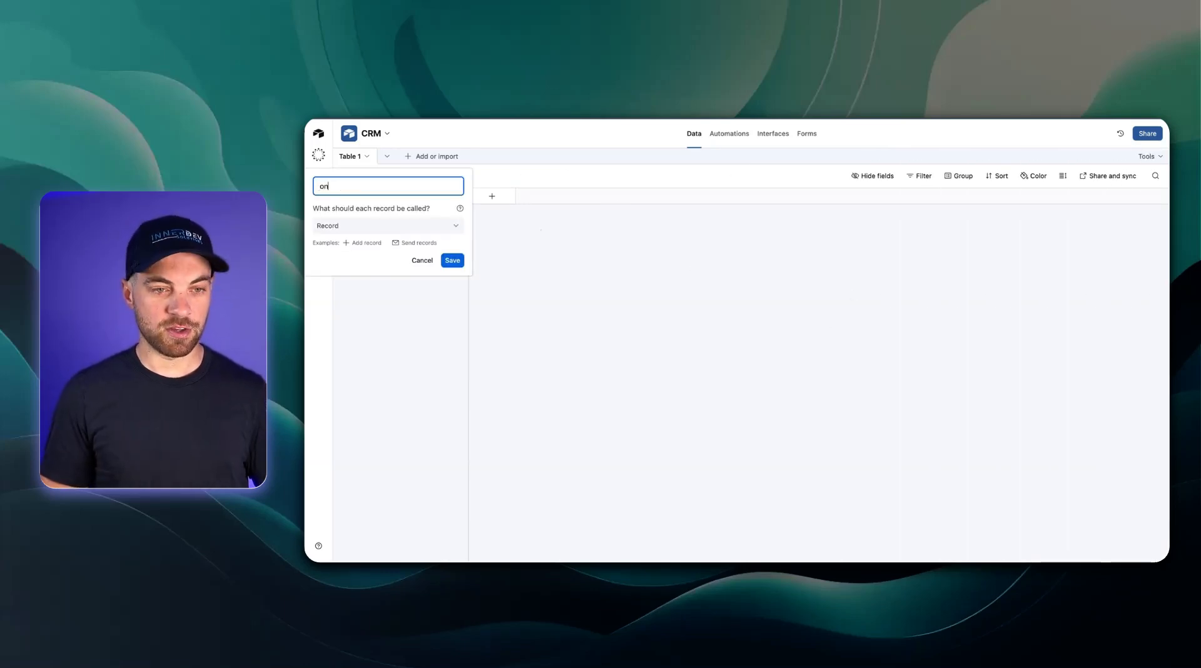
text(tacts)
key(Return)
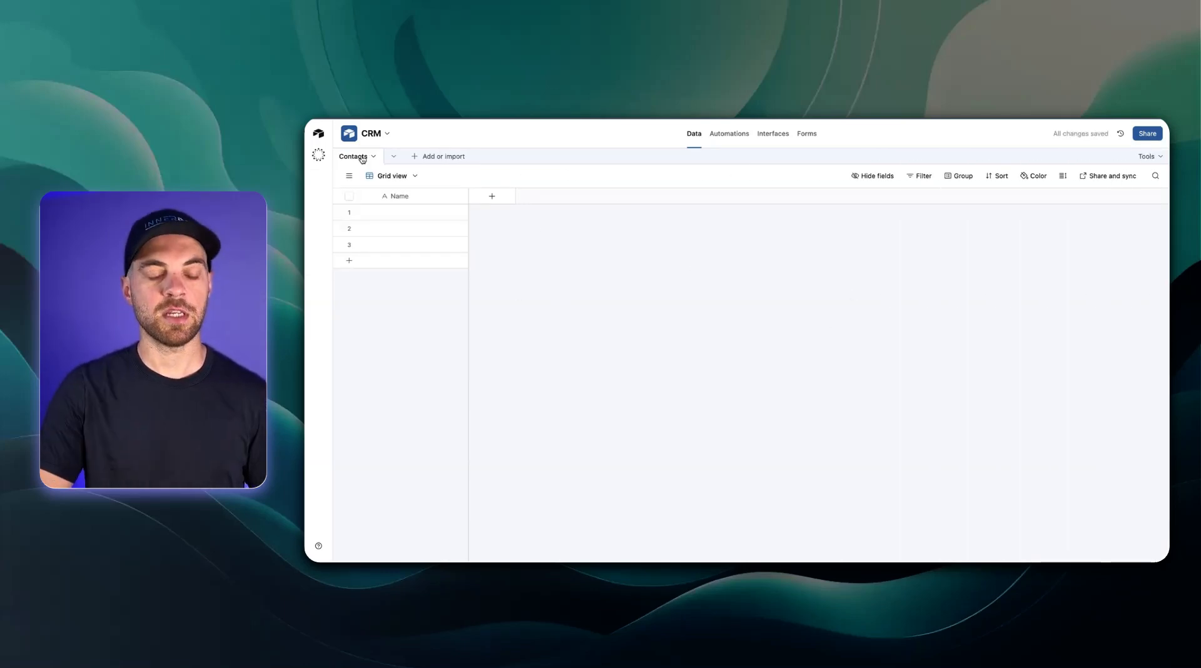
- Add a blank table from scratch and name it Company
mouse_move(350, 176)
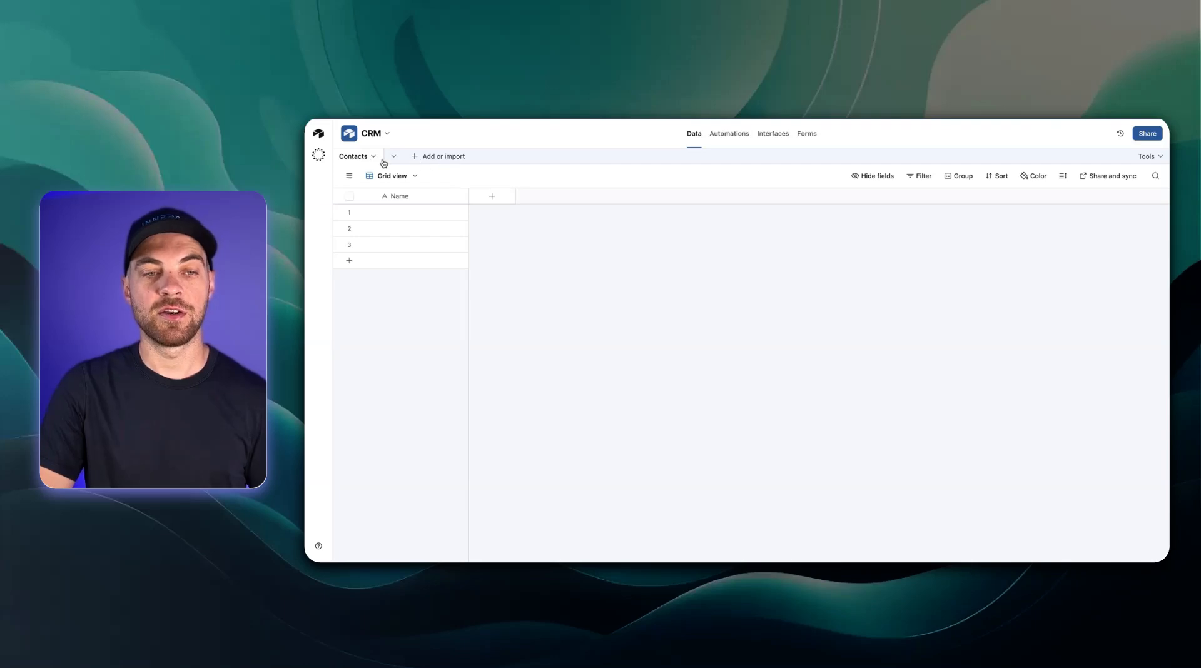
click(438, 158)
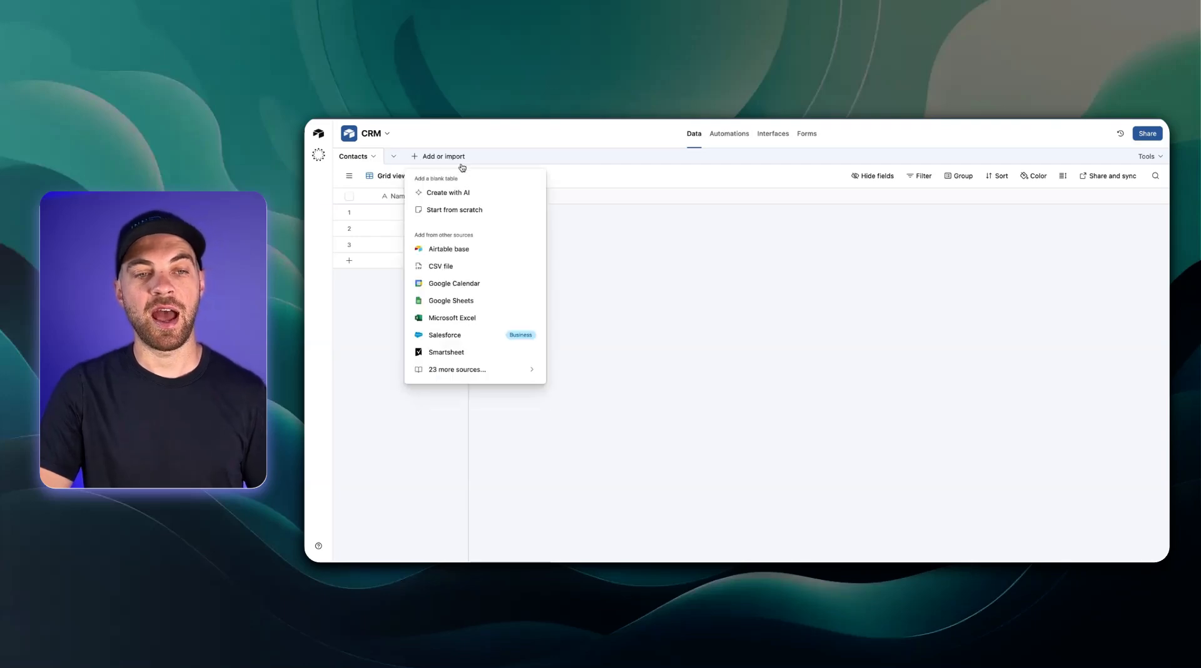
click(469, 212)
text(Company)
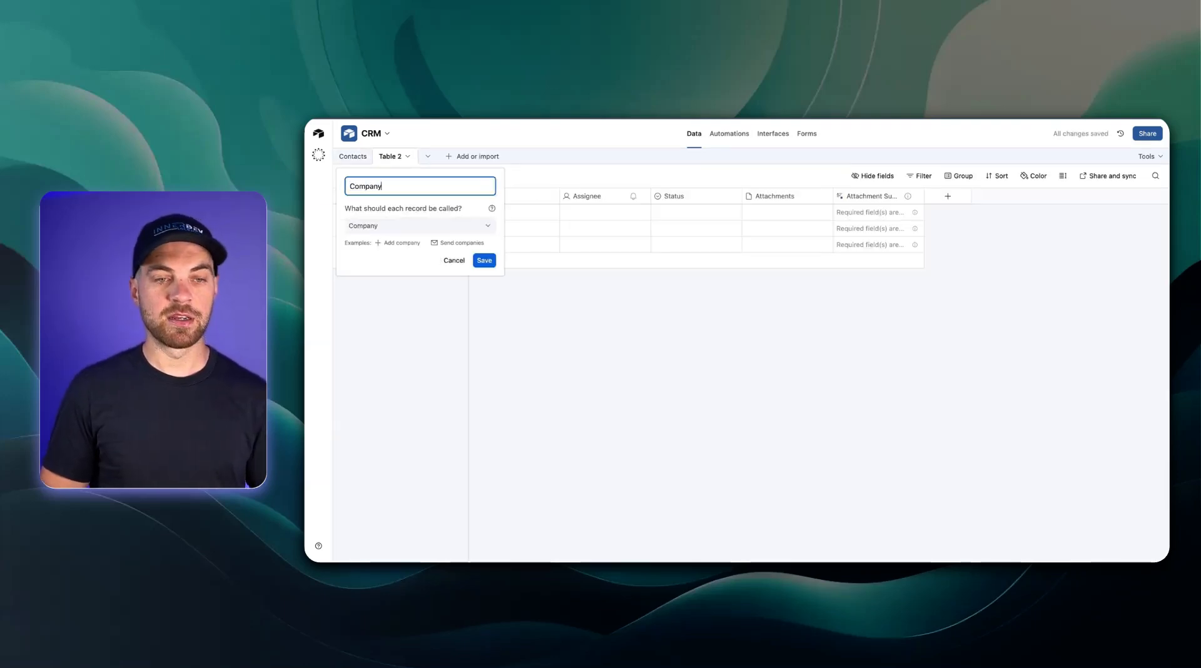
click(485, 261)
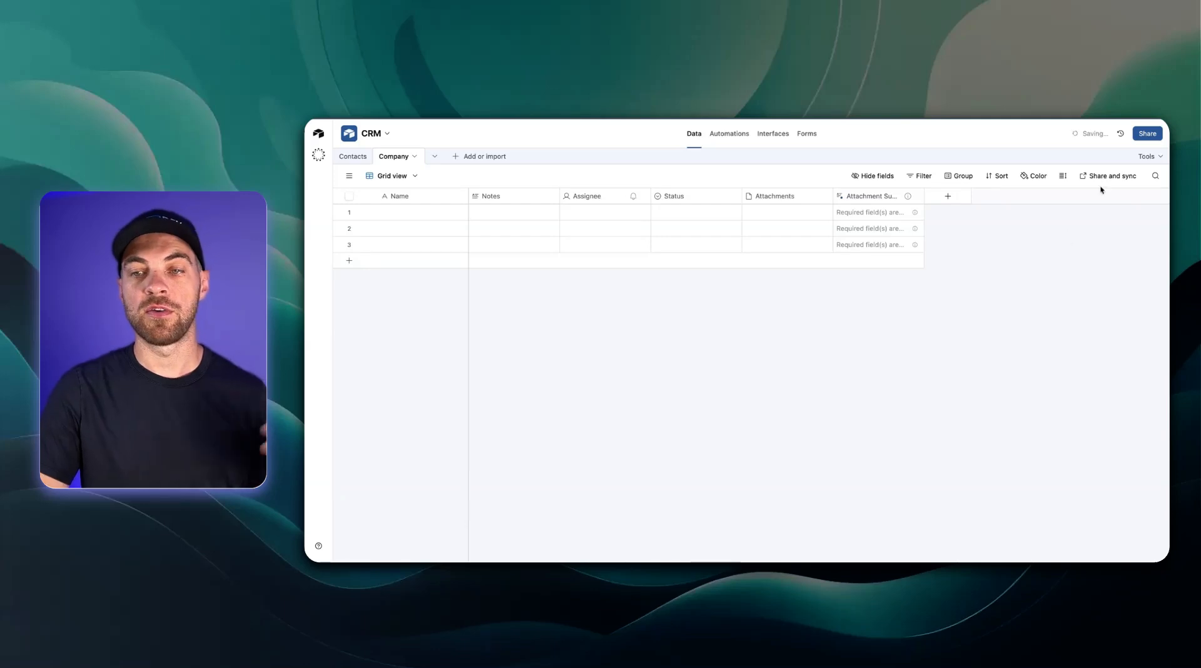
- Append "(Contact name, email" to the Contacts bullet in the Extensions Description, and close the Extensions pane
click(1146, 158)
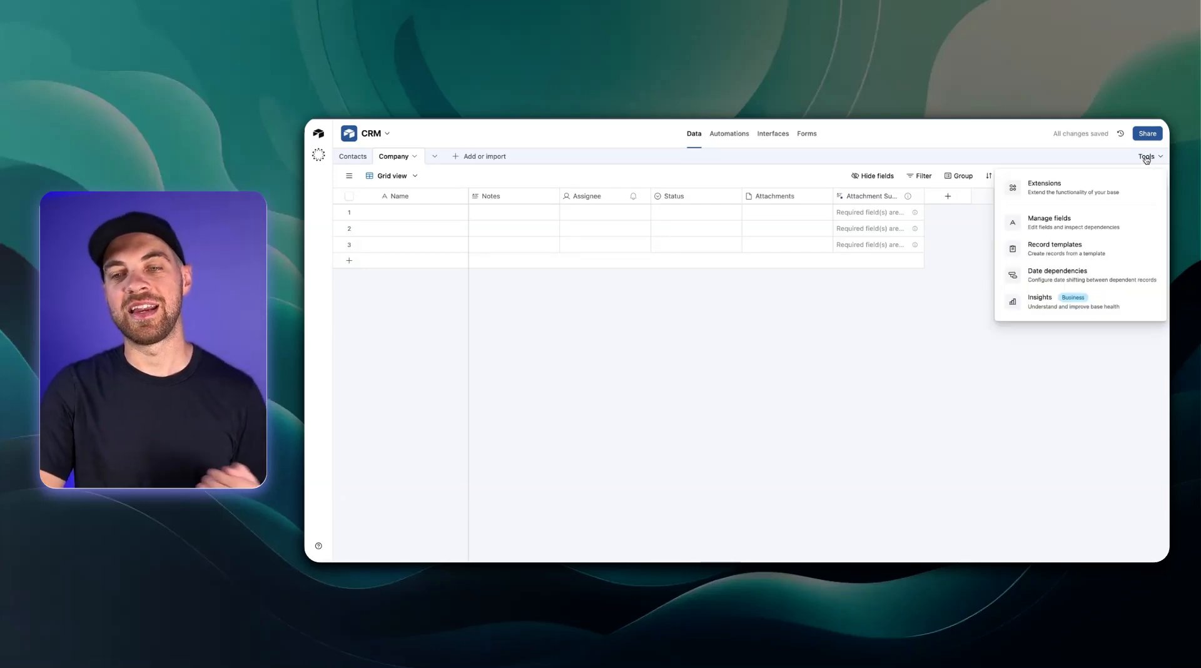
click(1053, 183)
click(1002, 239)
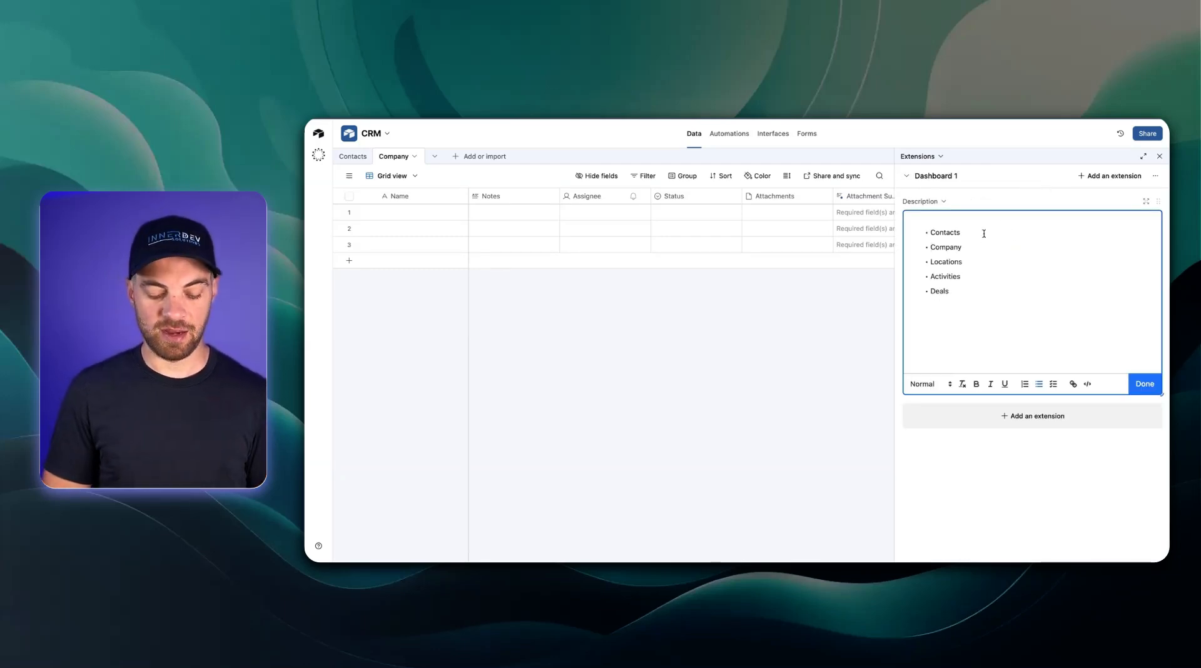
text(()
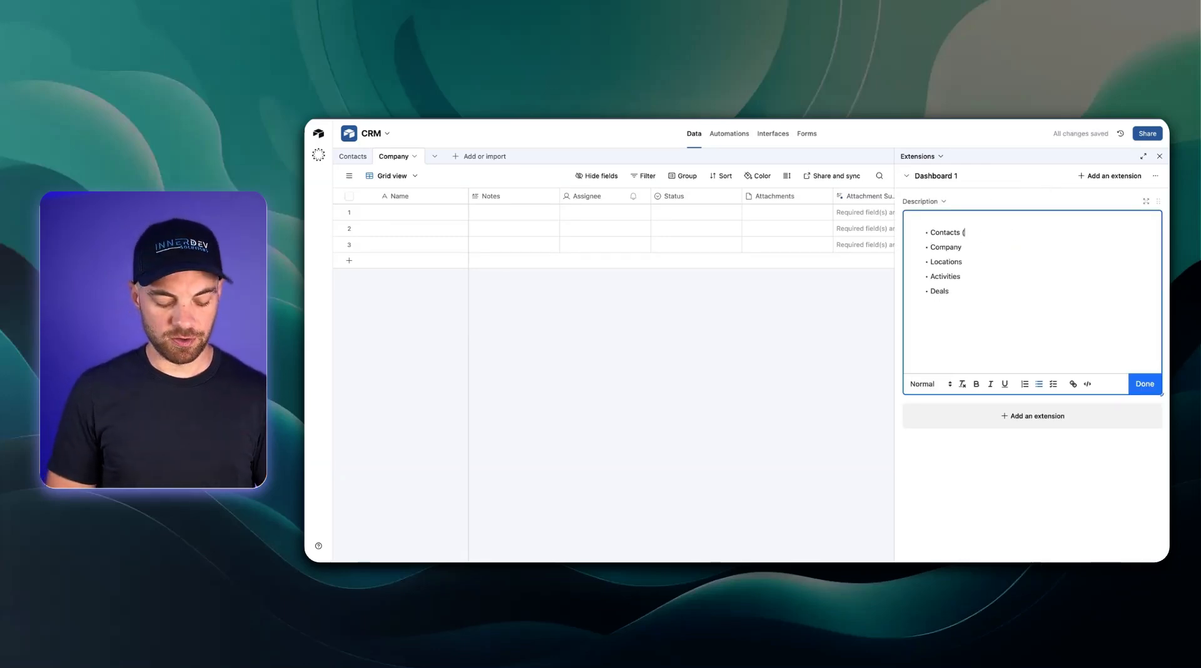
text(Contact name, email)
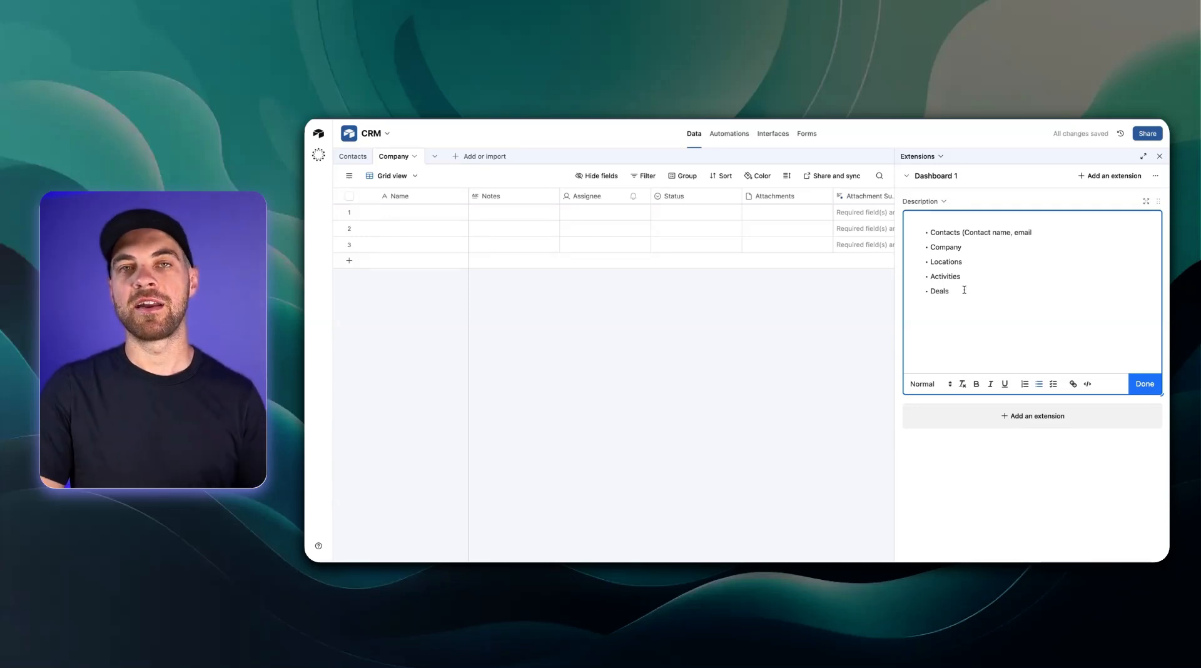
drag(966, 292, 928, 234)
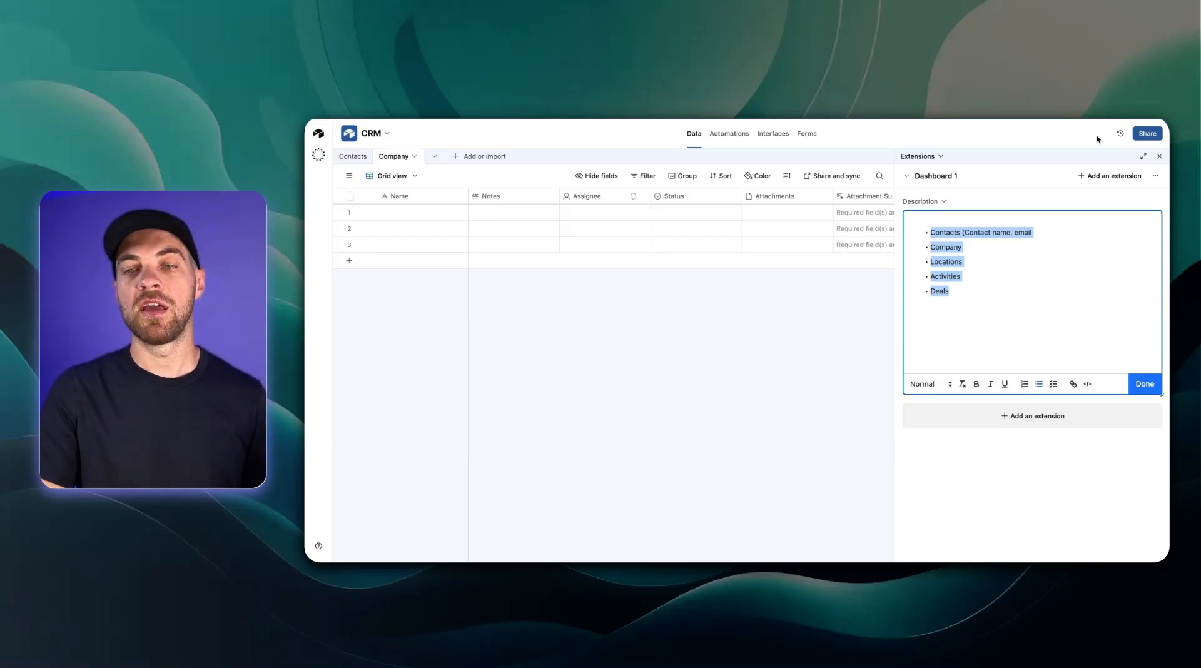
click(1159, 156)
right_click(857, 348)
click(850, 327)
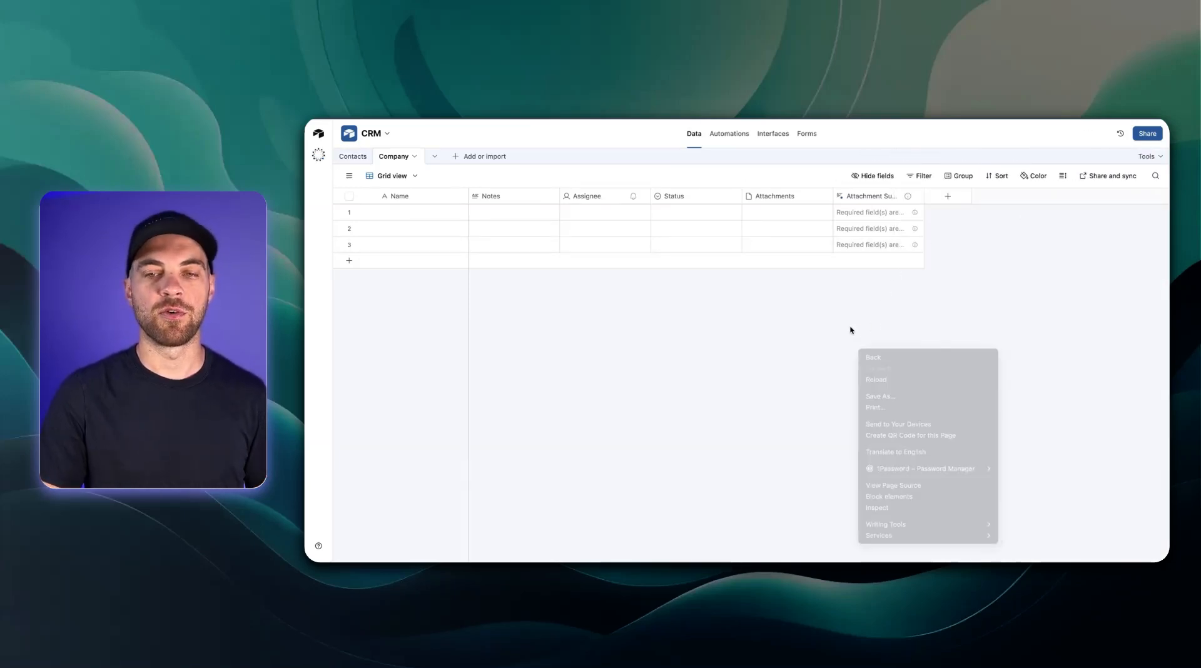
- Delete the five default fields after Name in the Company table, from Notes through the attachment summary
click(547, 199)
shift+click(869, 199)
right_click(888, 198)
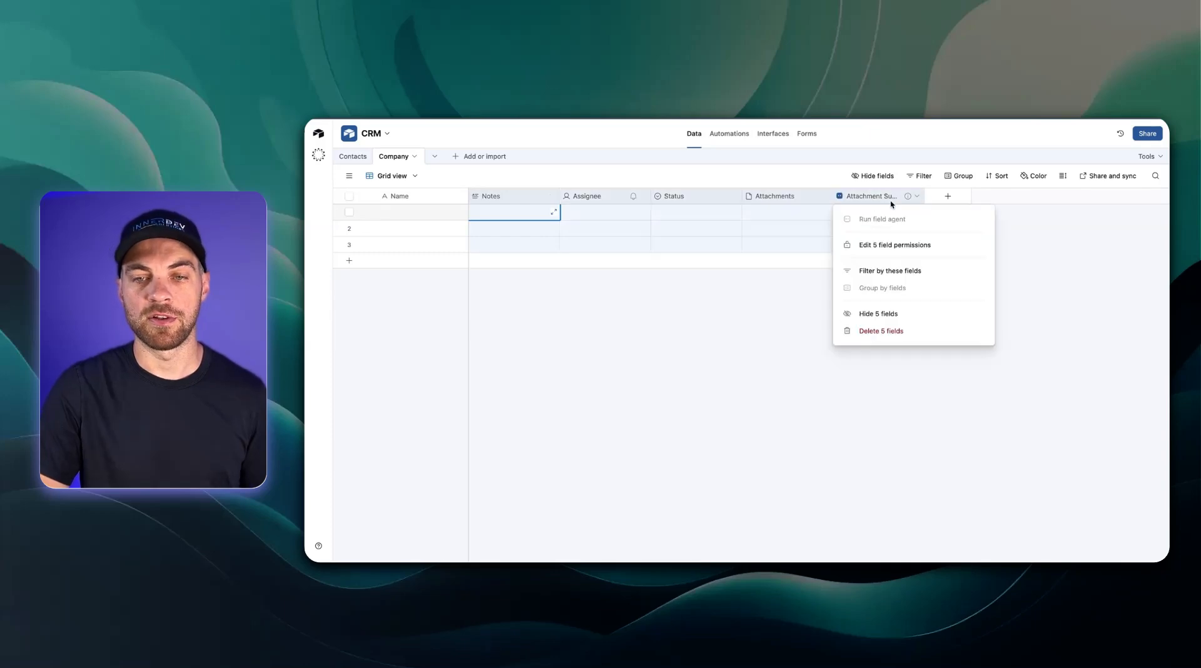
click(864, 336)
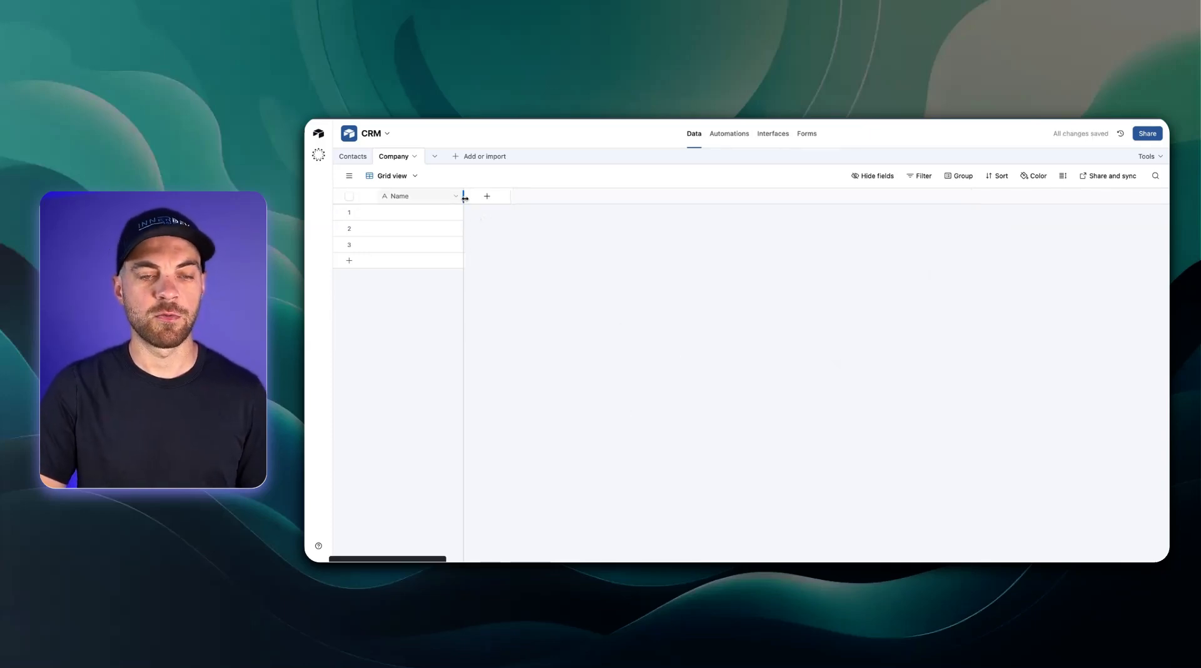
- Add a blank table from scratch and name it Locations
click(471, 156)
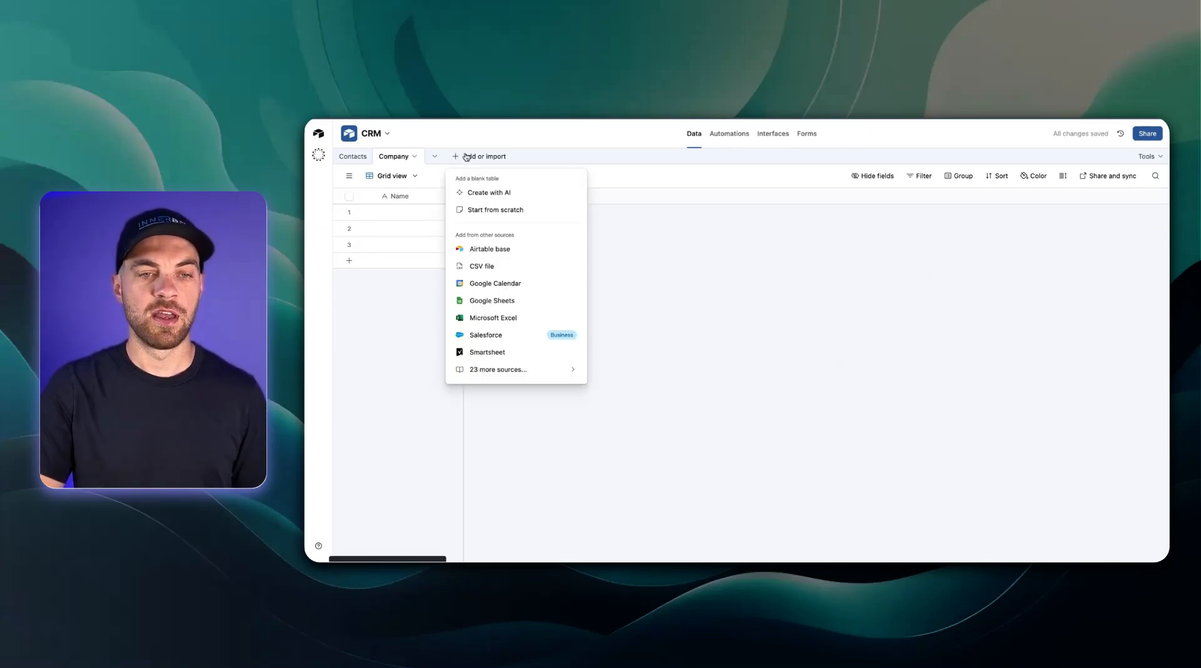
click(506, 211)
text(Locations)
click(526, 260)
- Delete all default fields after Name in the Locations table
click(518, 197)
shift+click(880, 198)
right_click(881, 197)
click(931, 327)
- Add a blank table from scratch and name it Deals
click(504, 155)
click(508, 208)
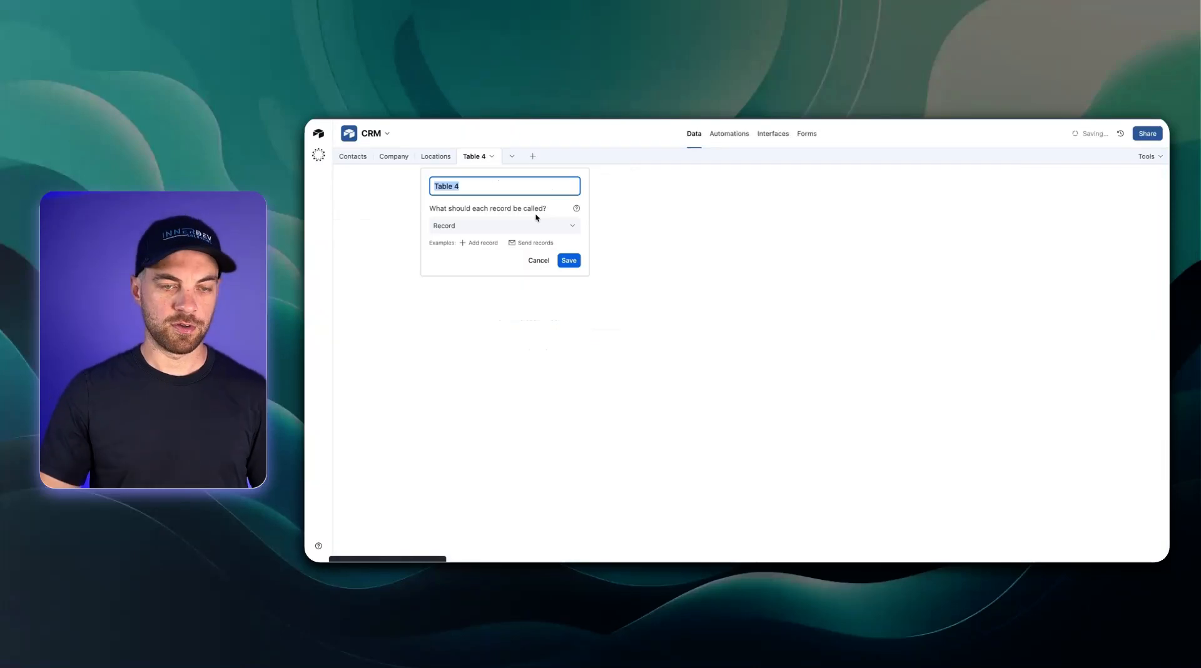
text(Deal)
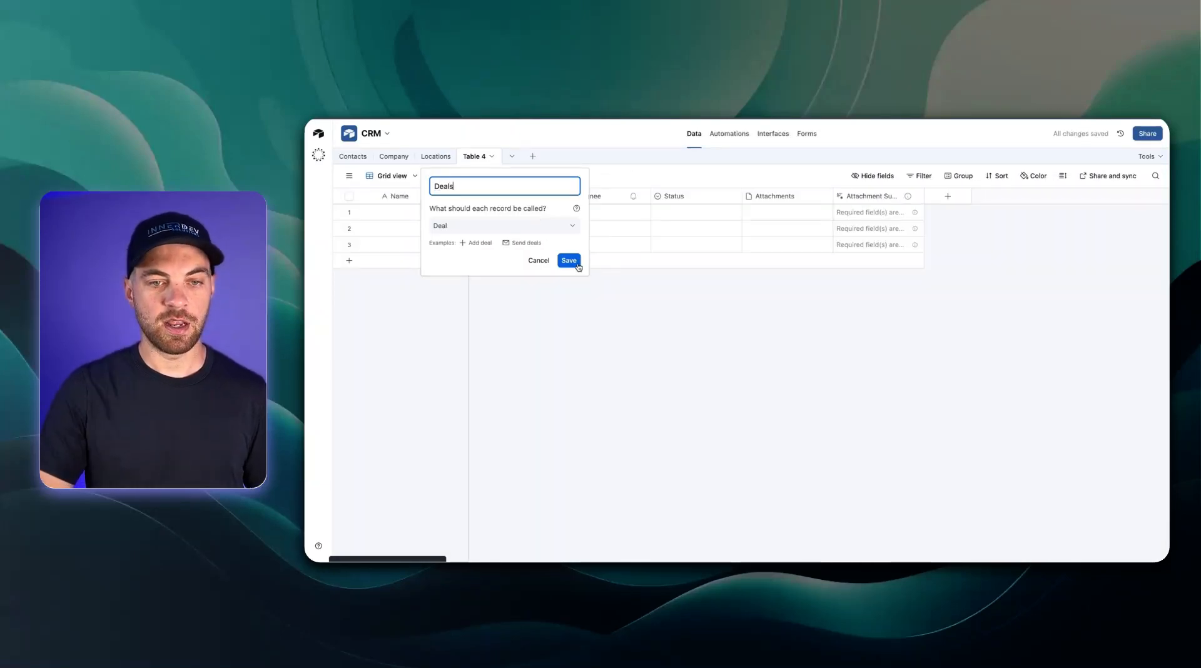
text(s)
click(576, 266)
- Add another blank table from scratch and name it Activities
click(528, 156)
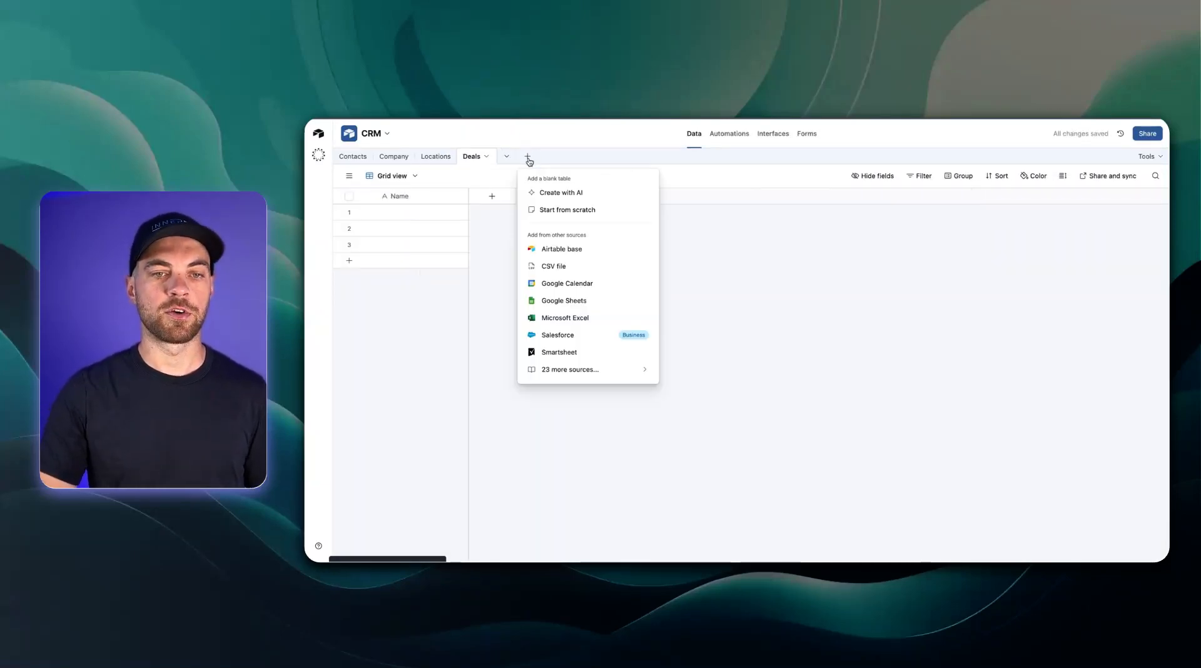
click(567, 211)
text(Activities)
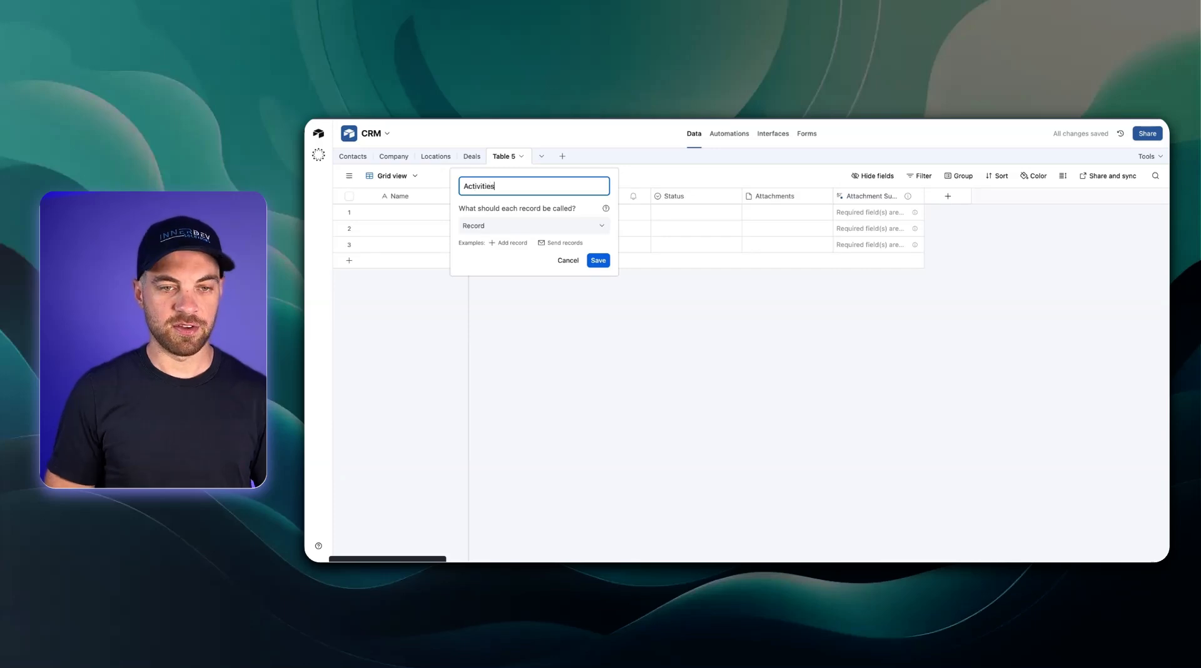
key(Return)
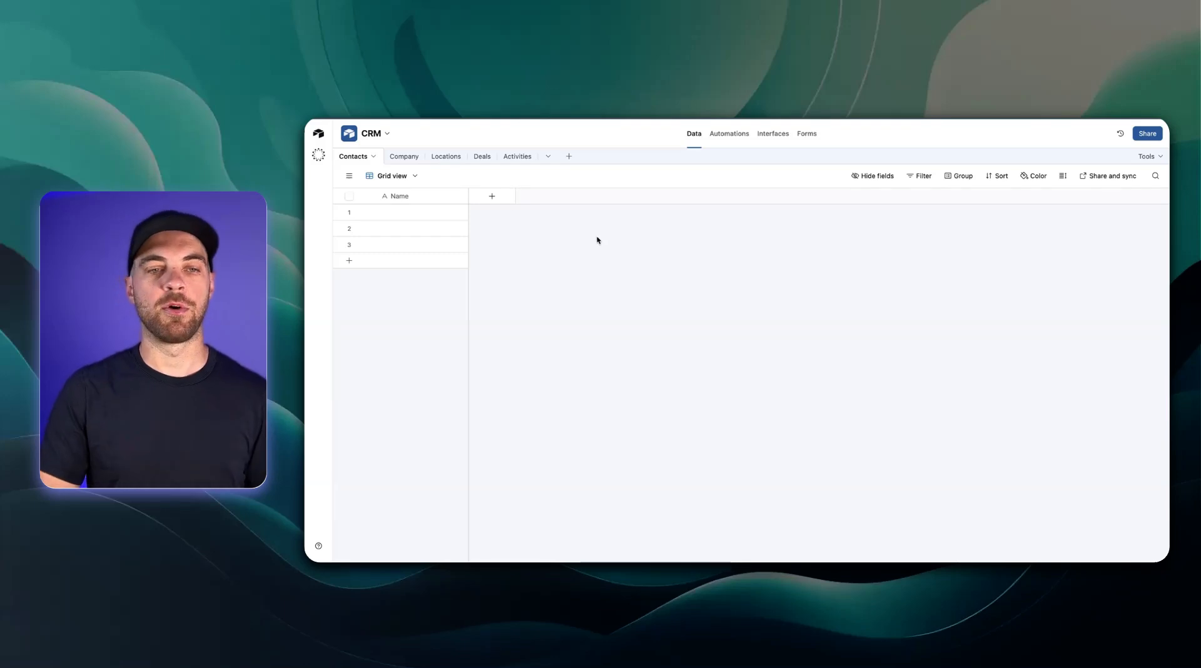
- Add a single line text field named Contact Name to the Contacts table and widen its column slightly
click(508, 203)
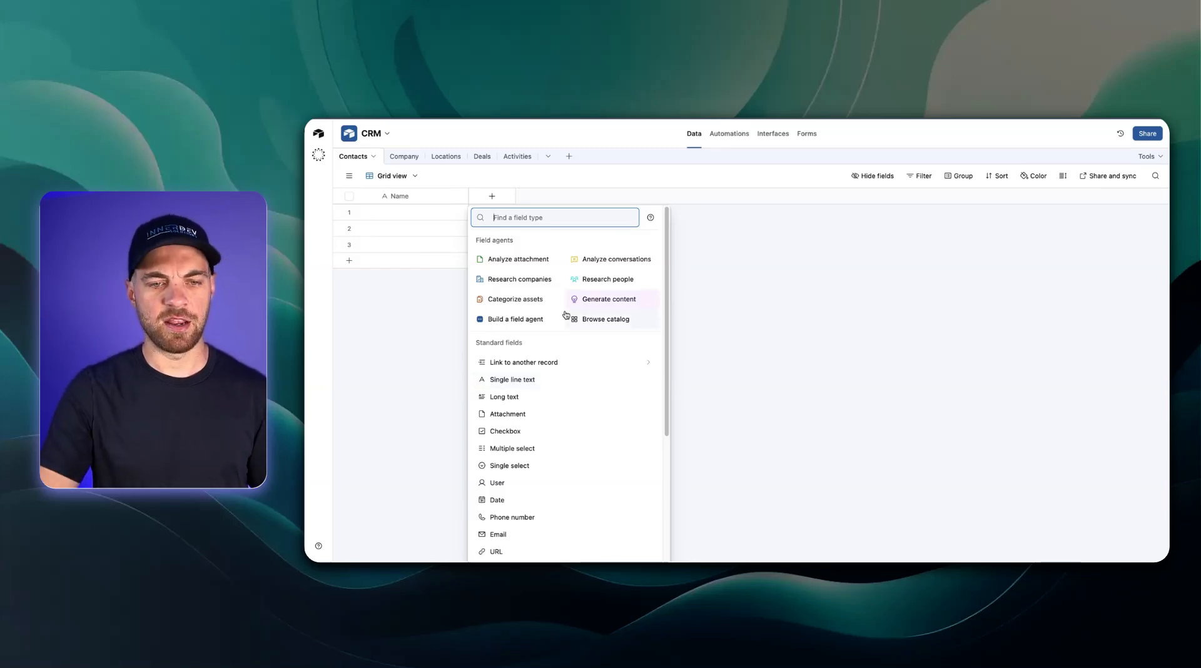
click(524, 380)
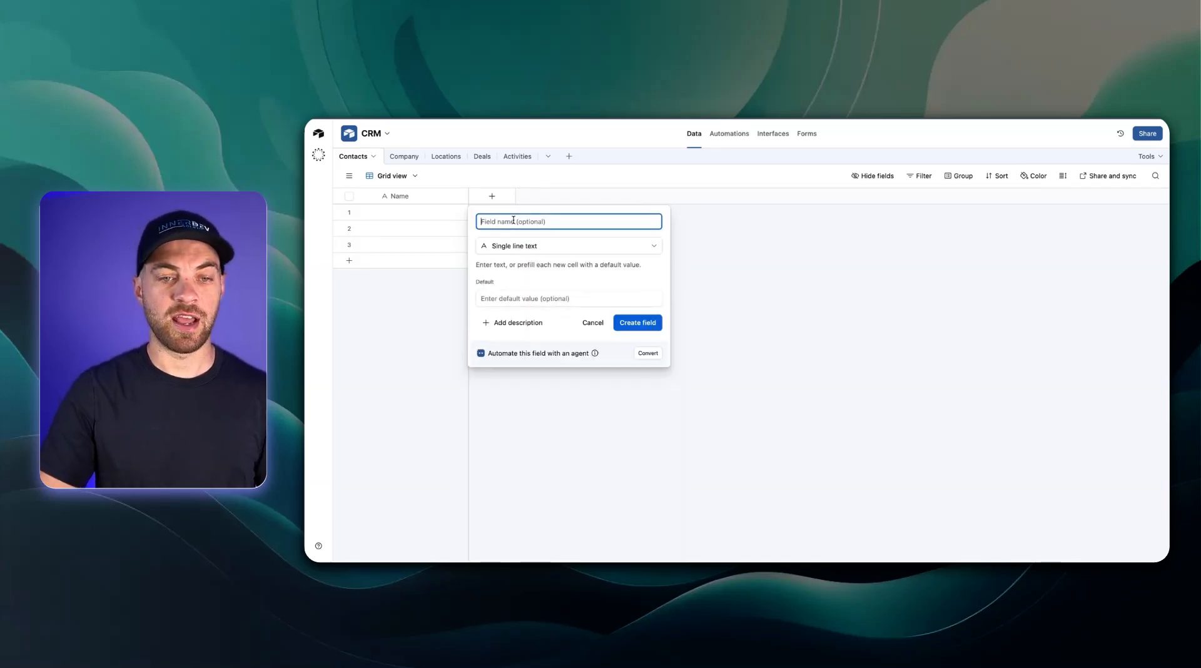
text(Full Name)
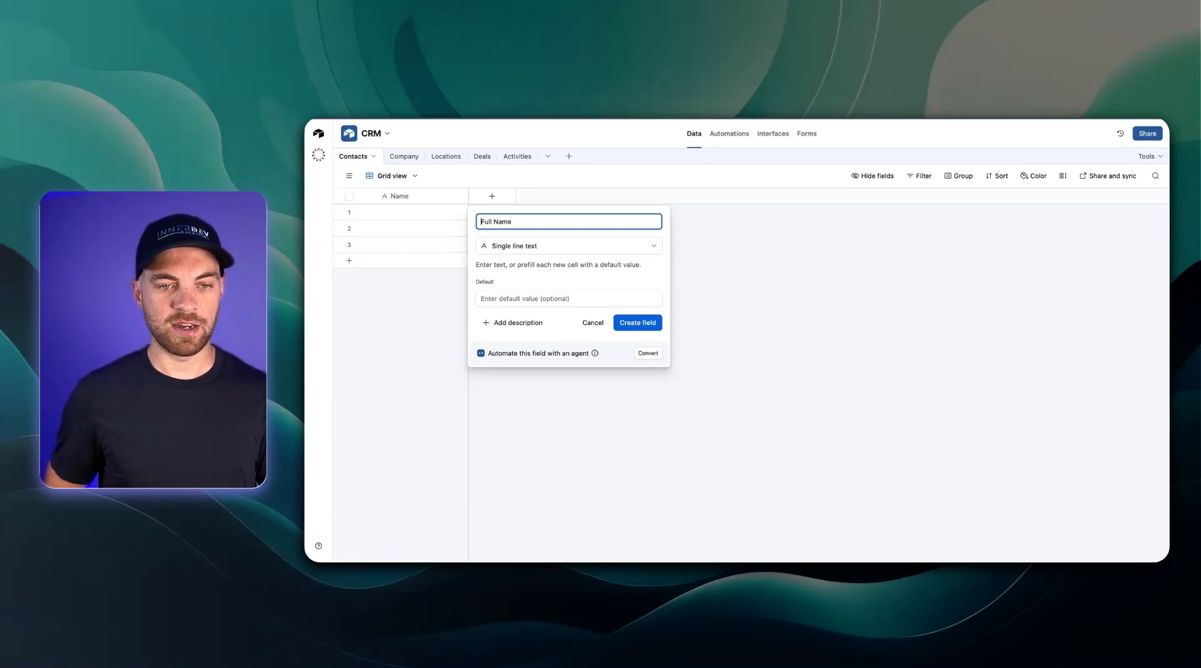
text(Contact Name)
click(638, 323)
drag(557, 200, 567, 200)
- Add an Email field and a Phone field to the Contacts table after Contact Name
click(593, 197)
text(email)
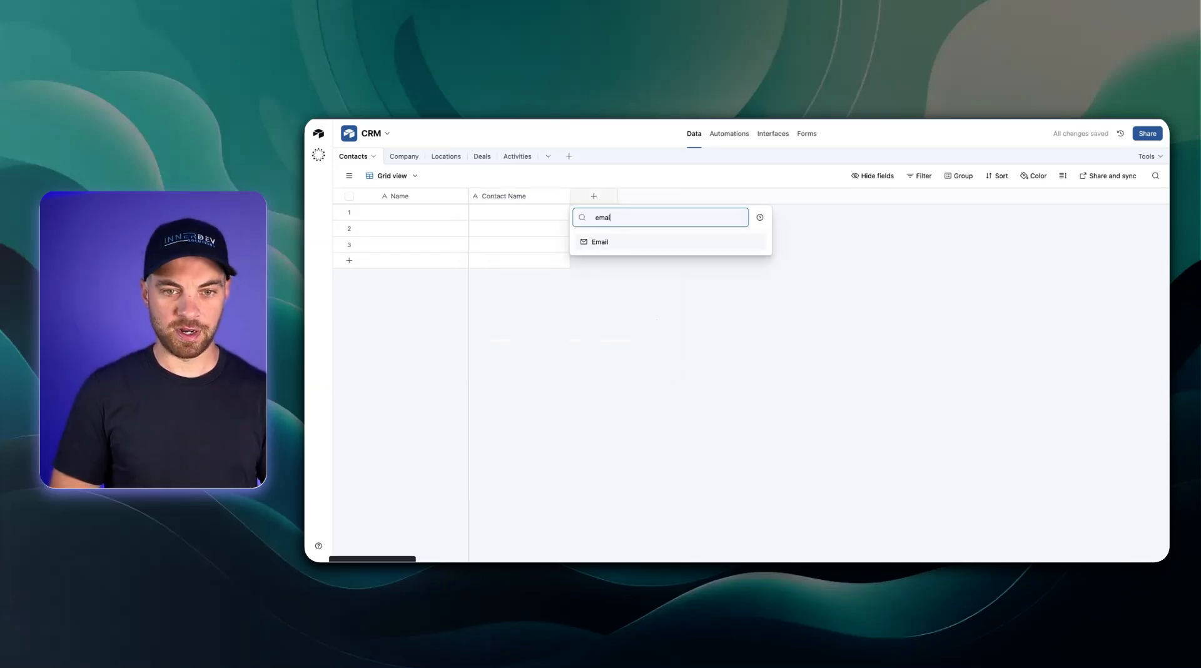
key(Return)
click(738, 291)
click(701, 199)
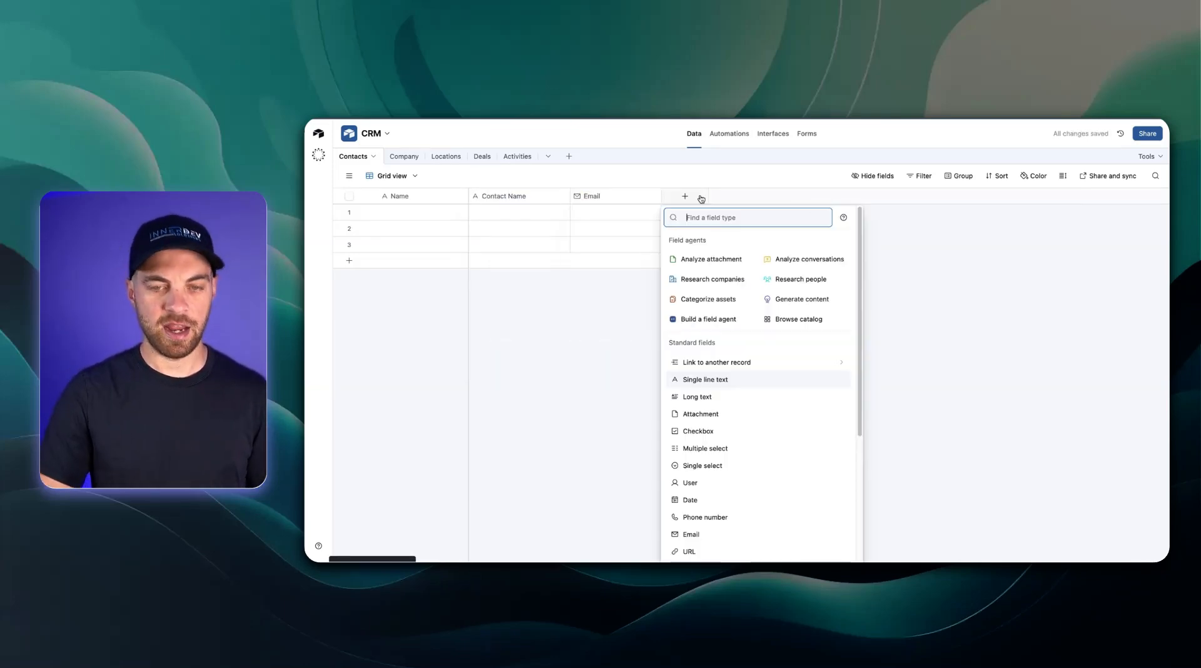
text(phone)
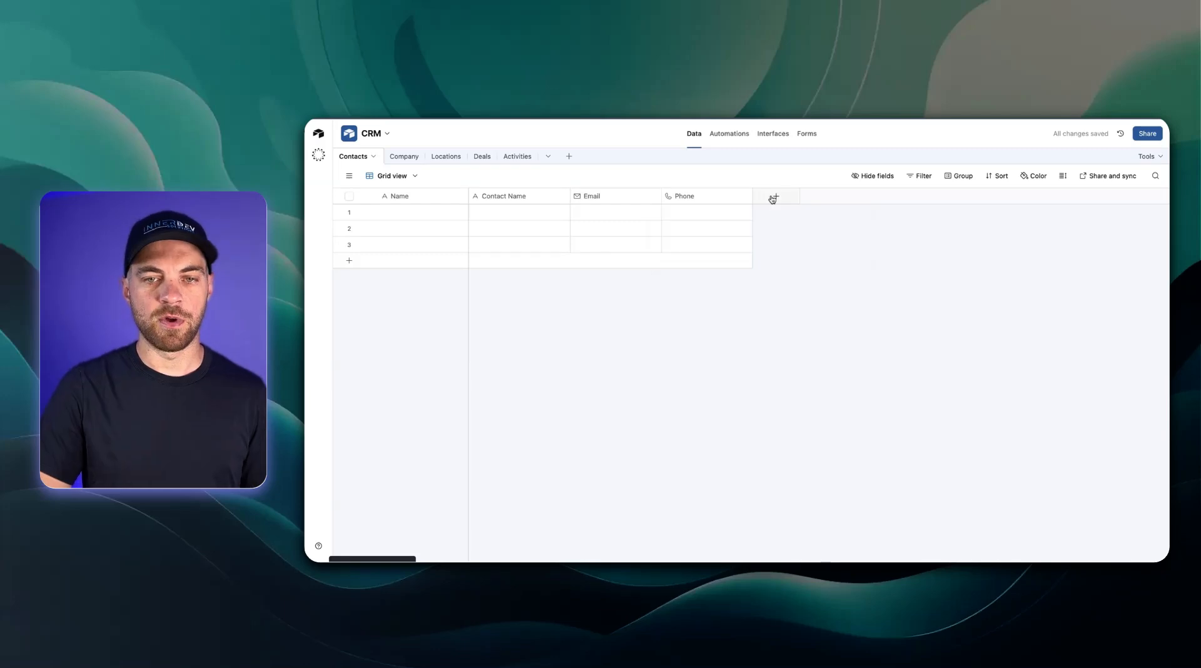
- Add a field linking Contacts to the Company table, with linking to multiple records turned off
click(774, 199)
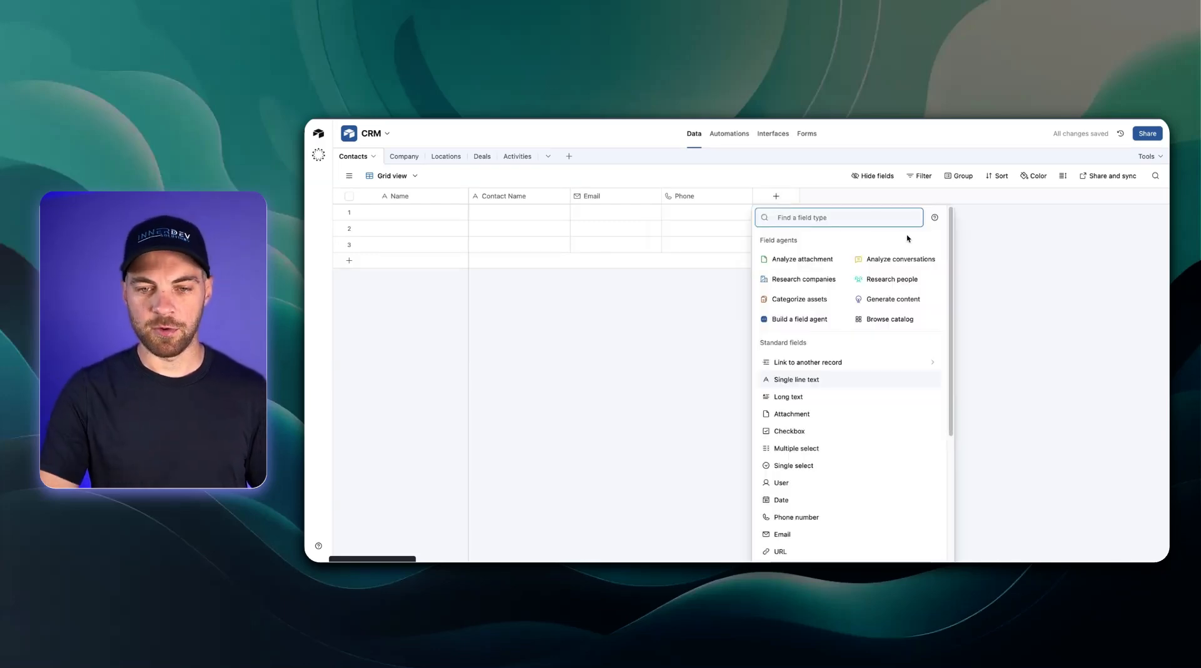
click(832, 362)
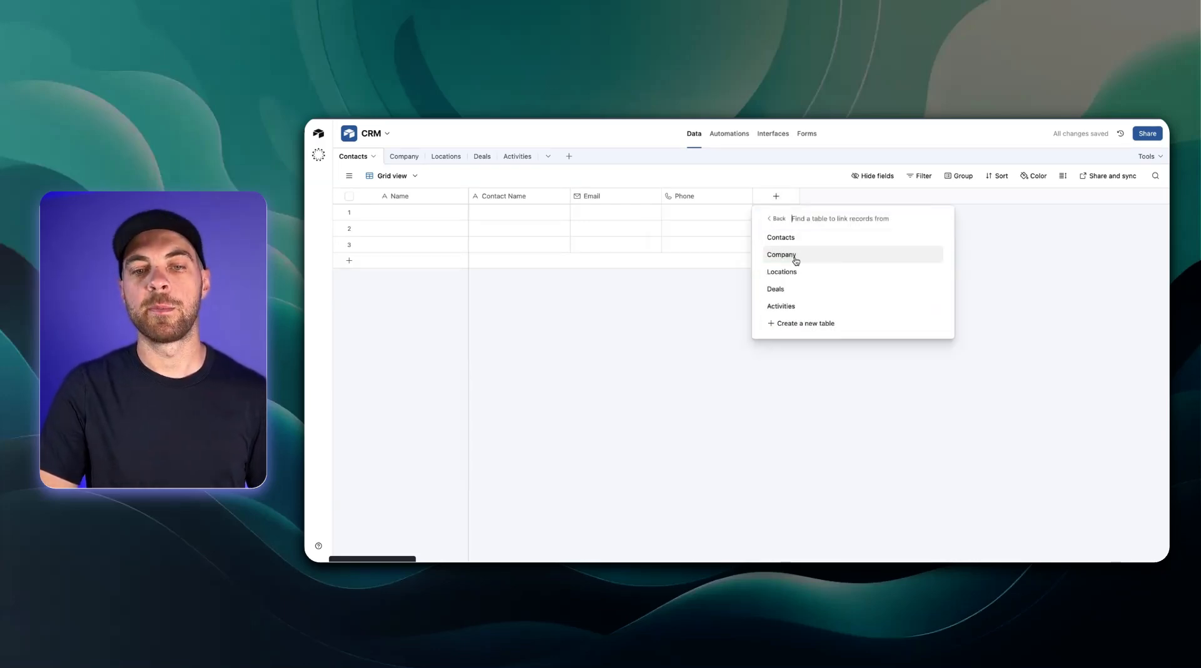
click(796, 261)
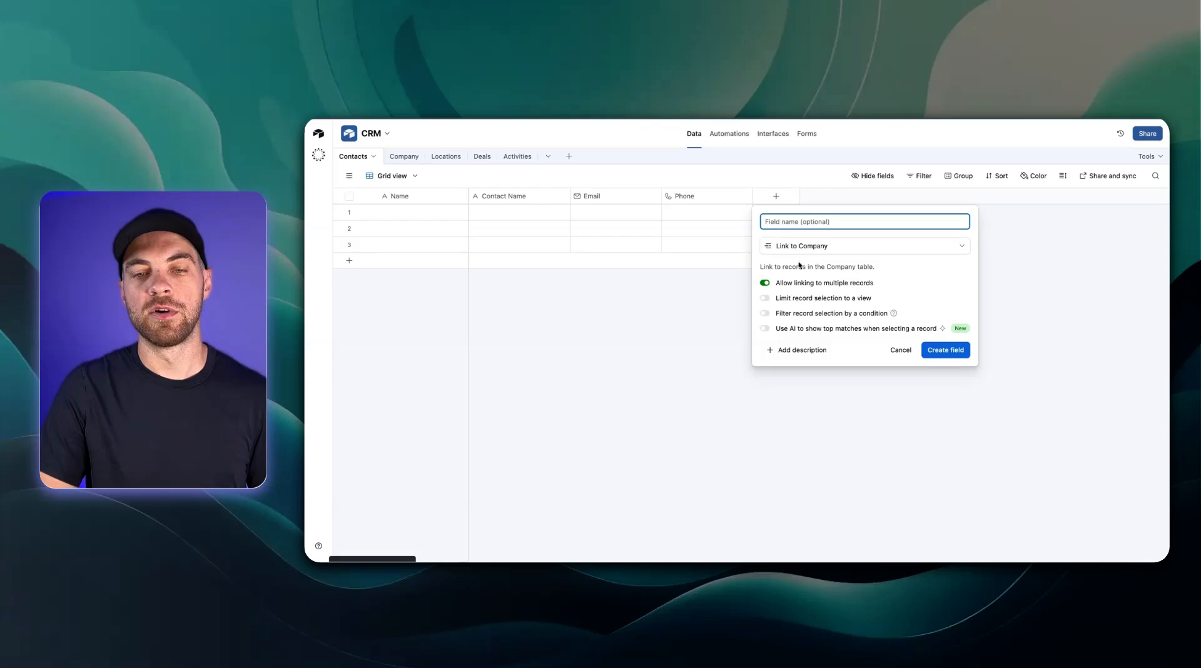
click(767, 285)
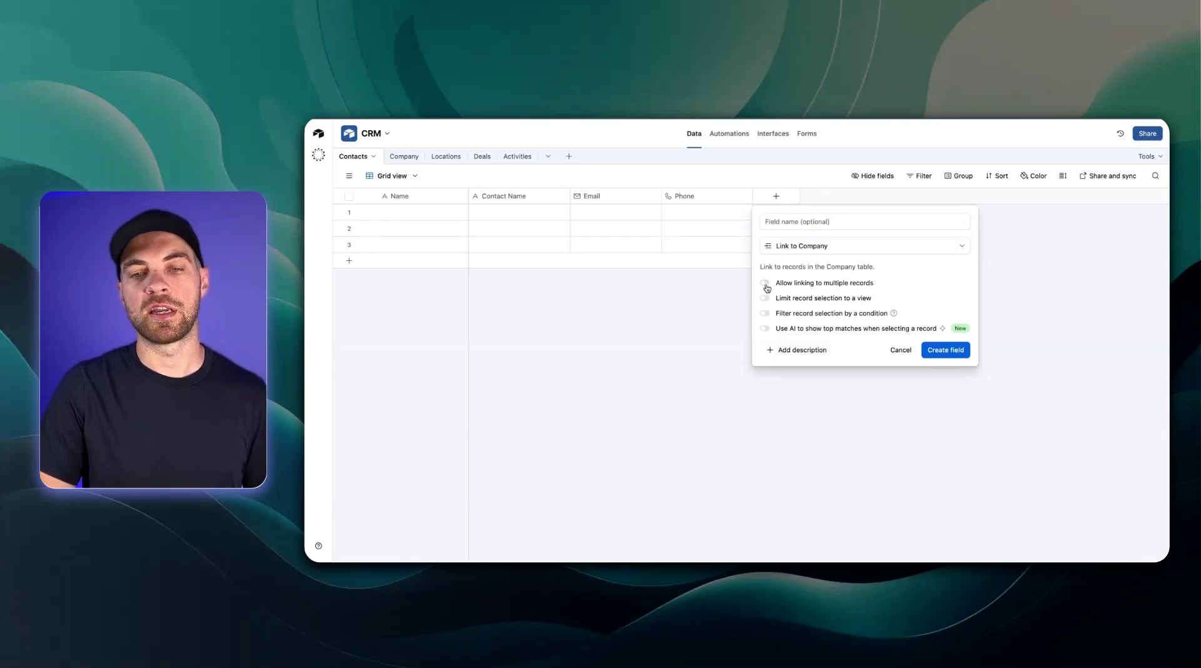
click(940, 351)
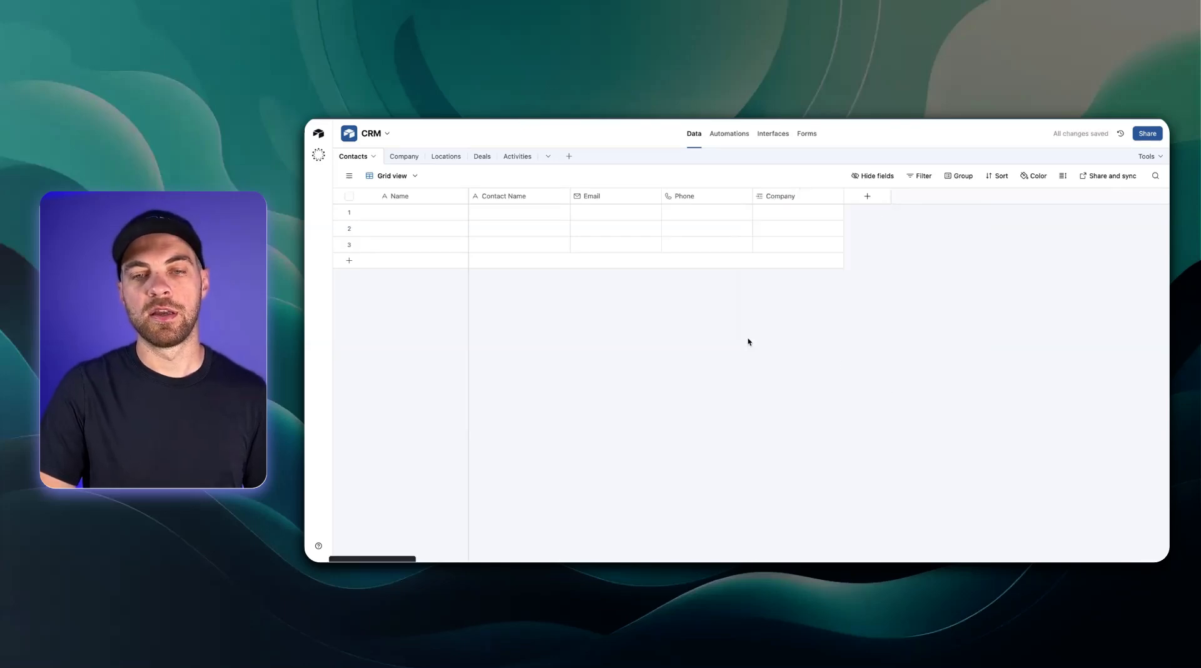
- Check the new Company link field and its counterpart in the Company table, and return to Contacts
click(769, 199)
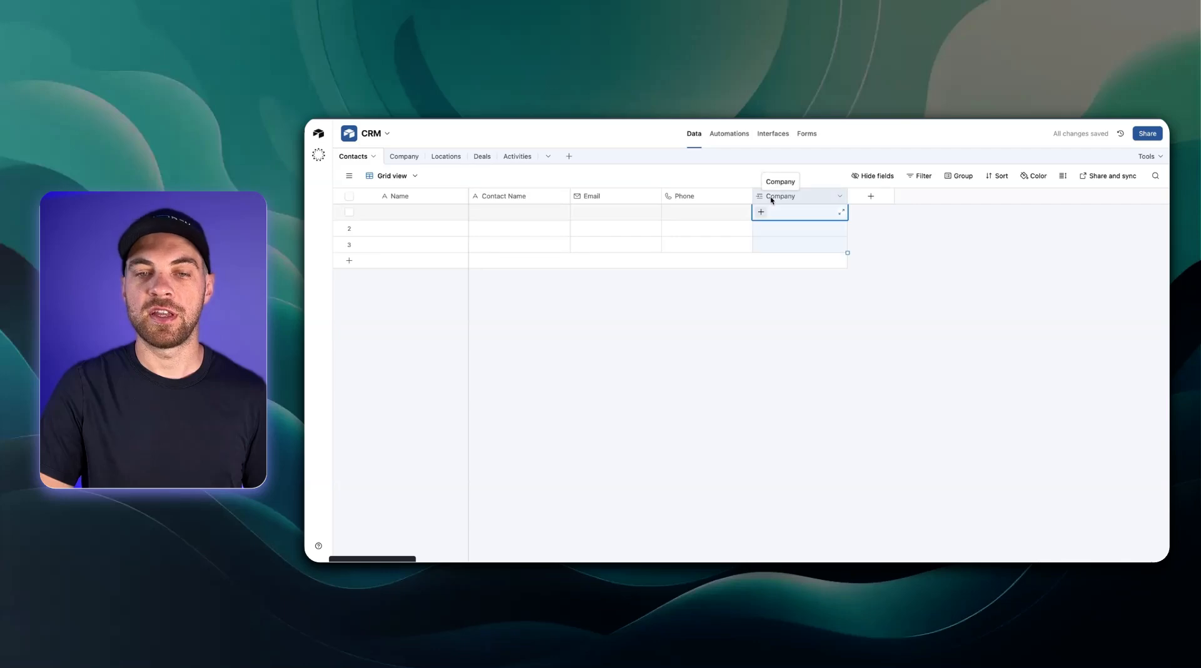
click(416, 159)
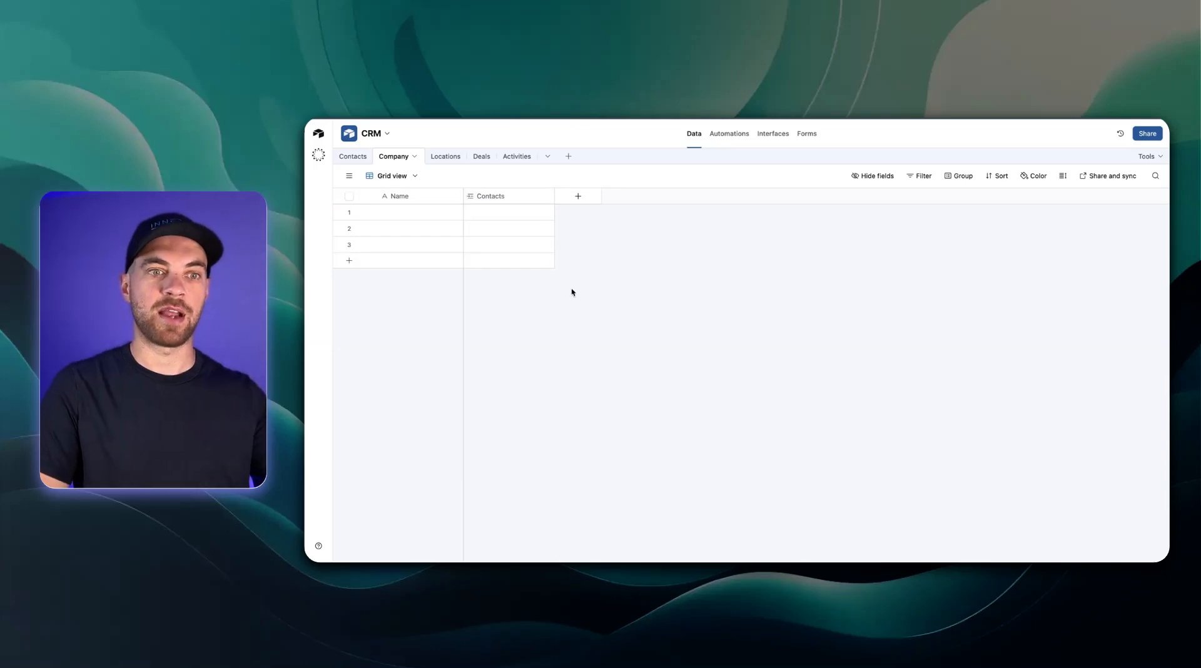
click(353, 156)
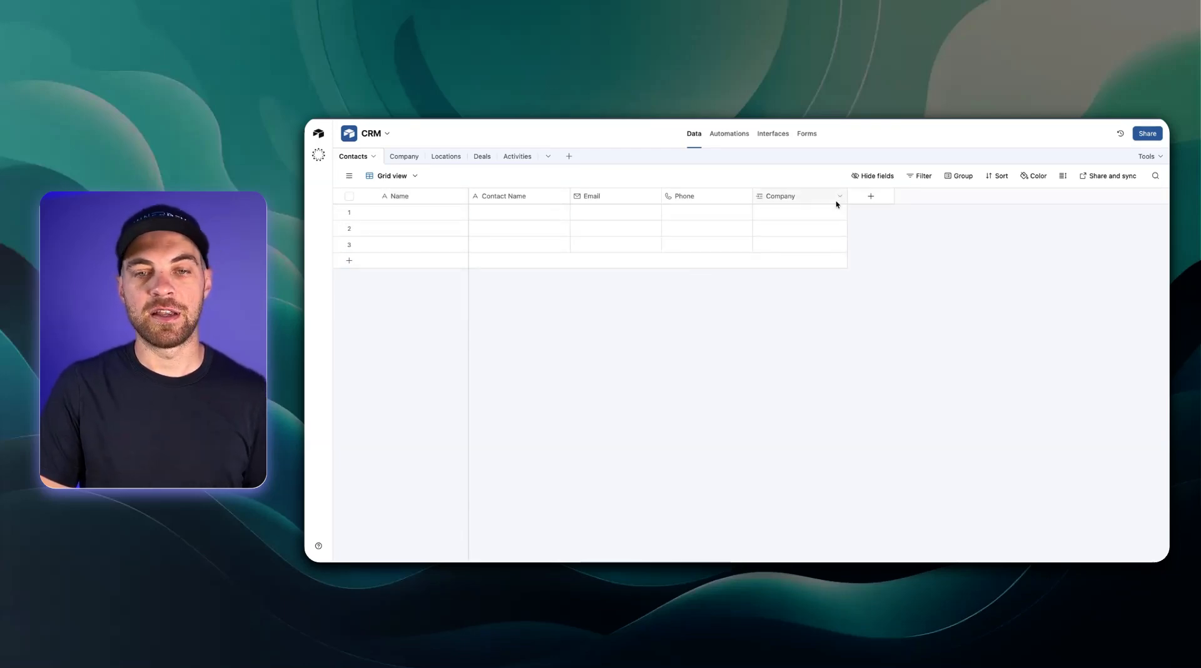
- Add an autonumber field for the record ID to the Contacts table and narrow its column
click(871, 198)
text(auto)
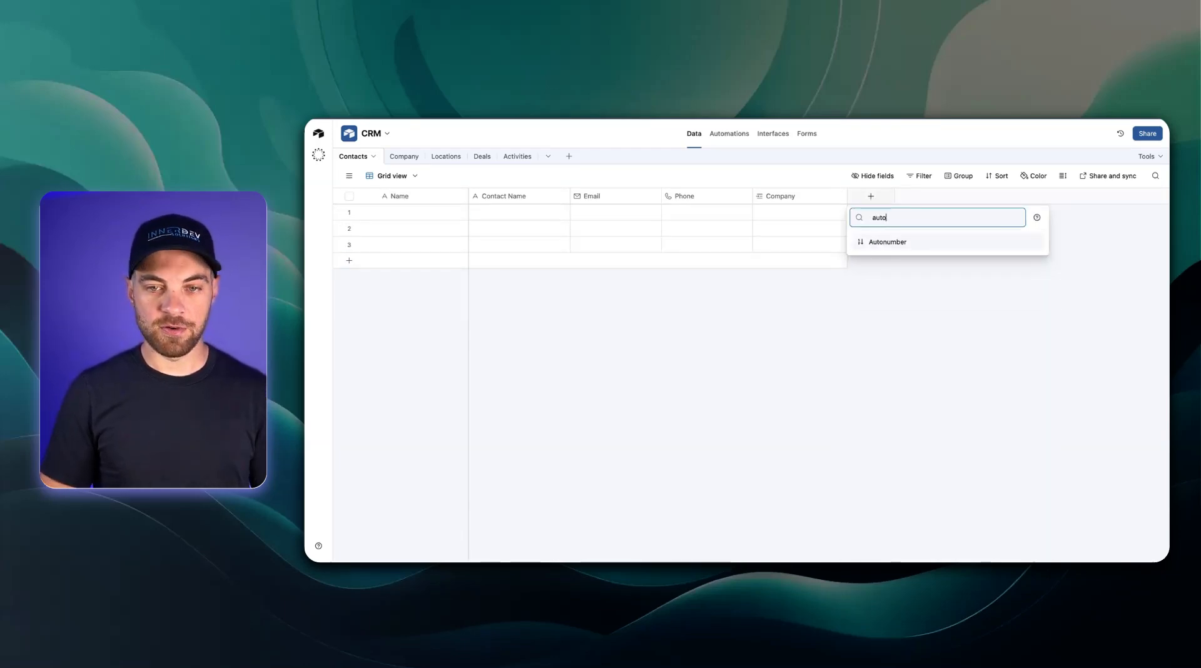
click(938, 244)
click(1015, 301)
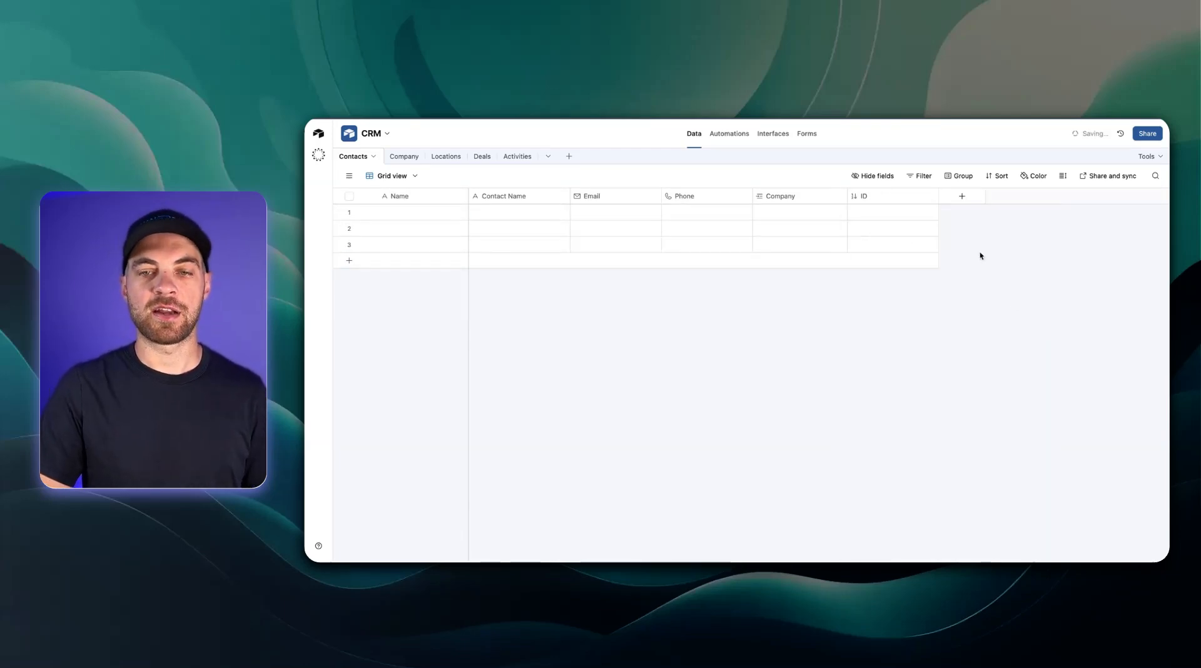
drag(932, 198, 888, 197)
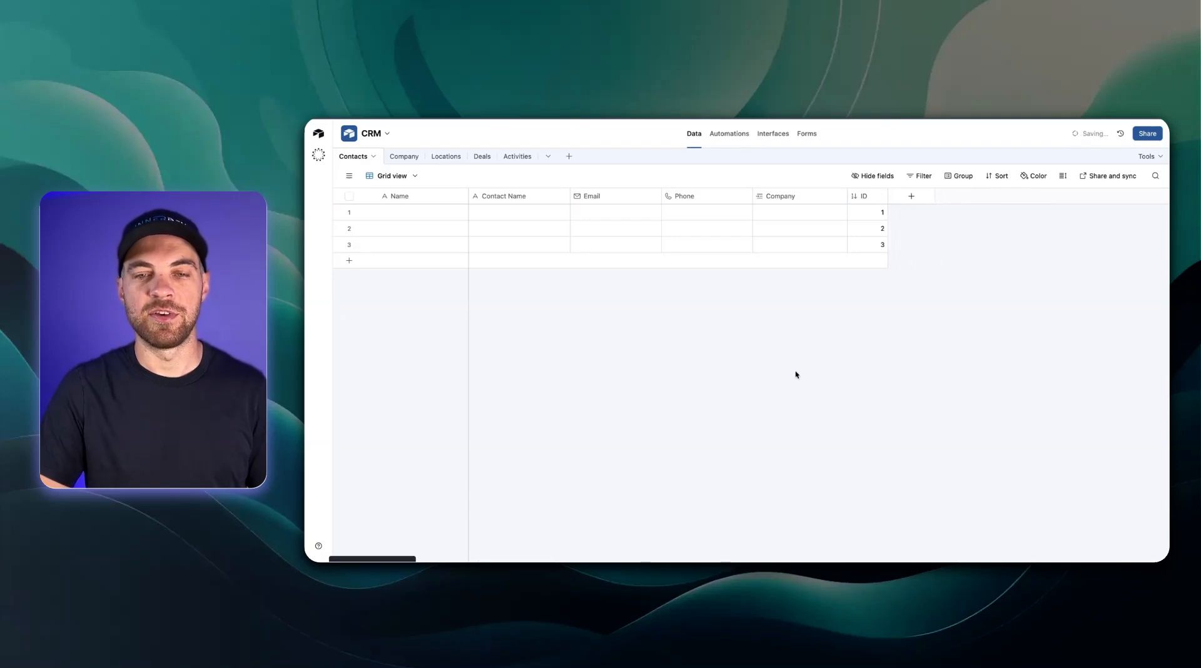
- Rename the primary field of Contacts to Contact ID and make it the formula {Contact Name} & " - " & ID
double_click(388, 196)
text(Contact ID)
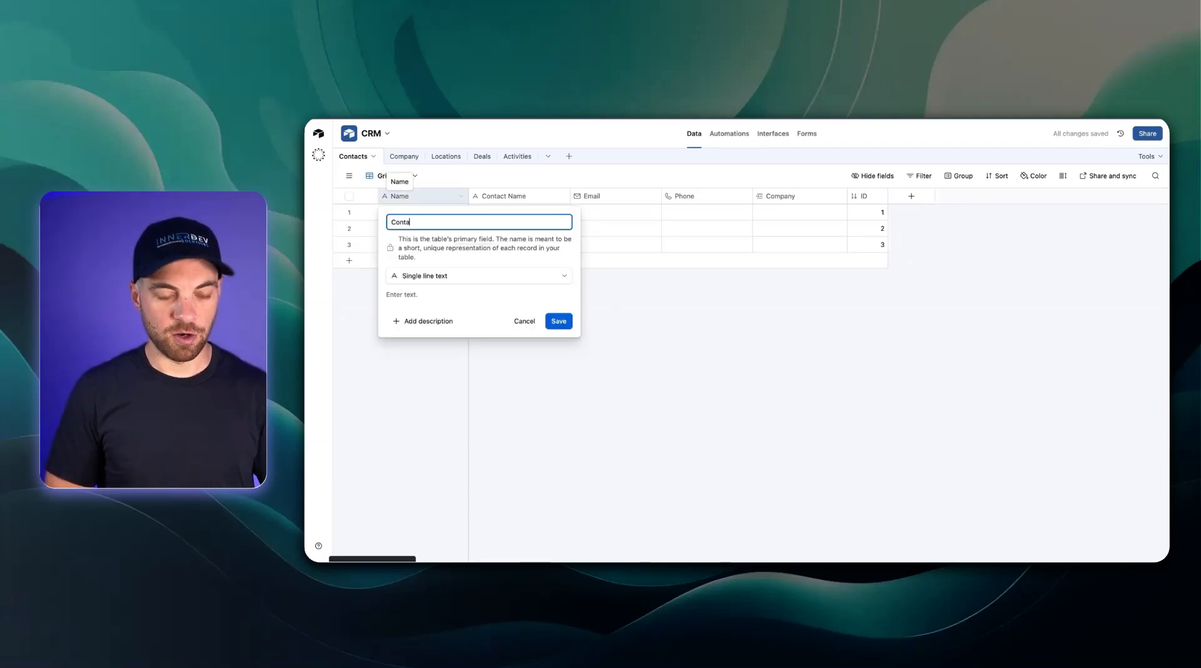
click(421, 276)
text(form)
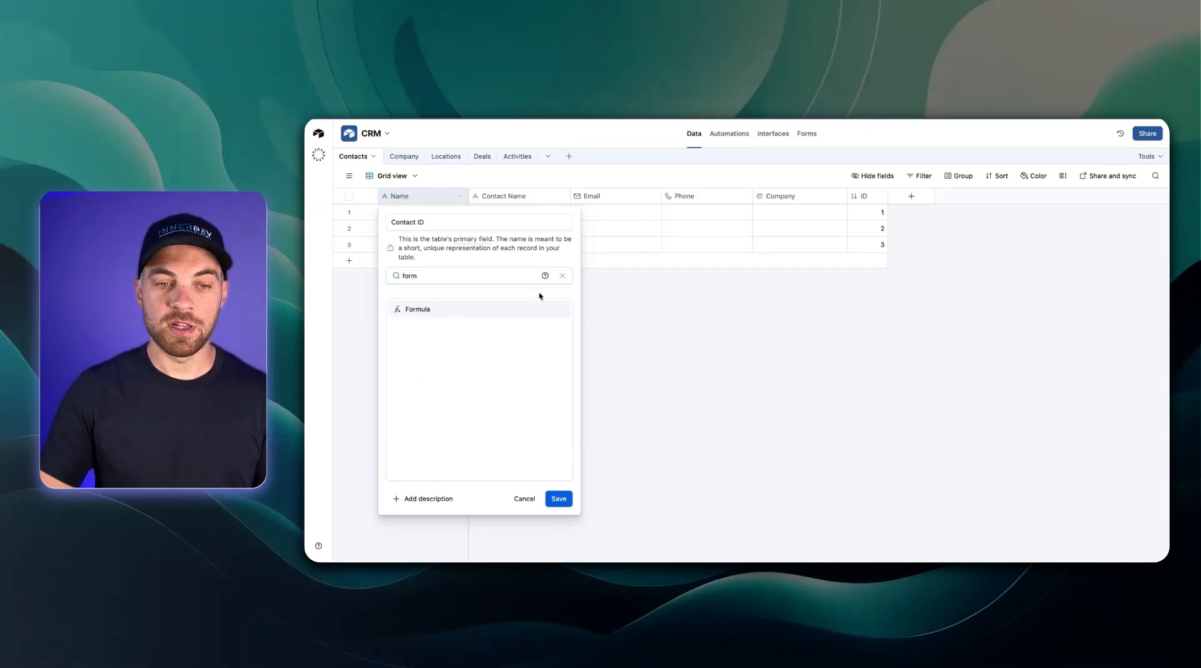
click(500, 309)
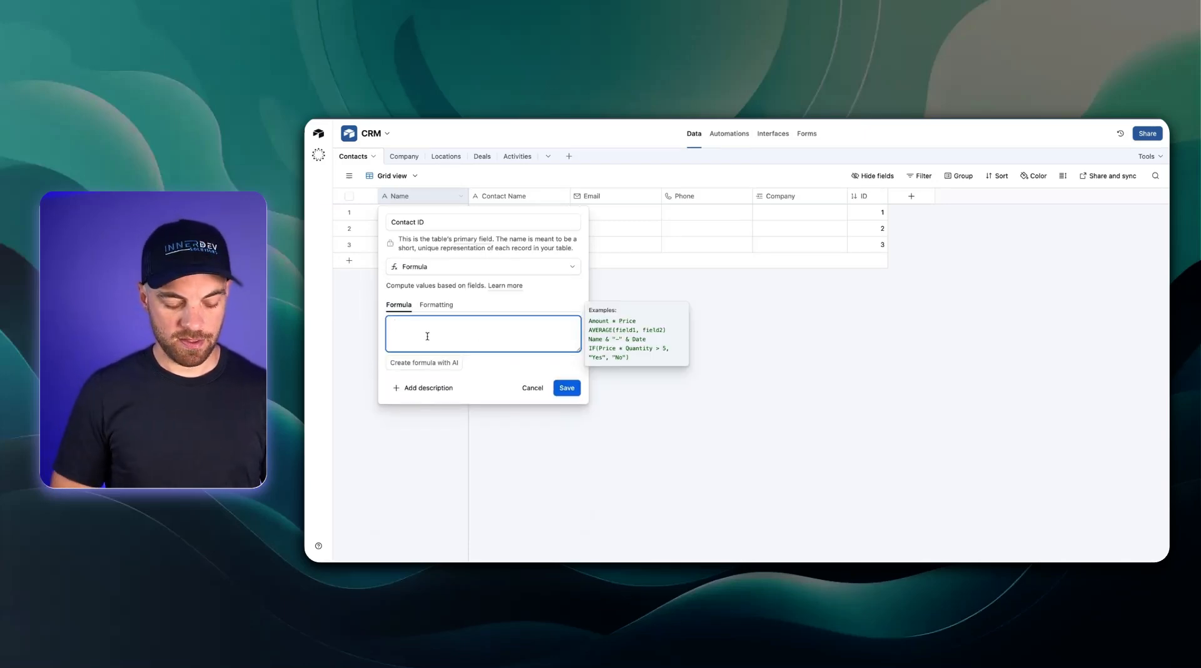
click(510, 376)
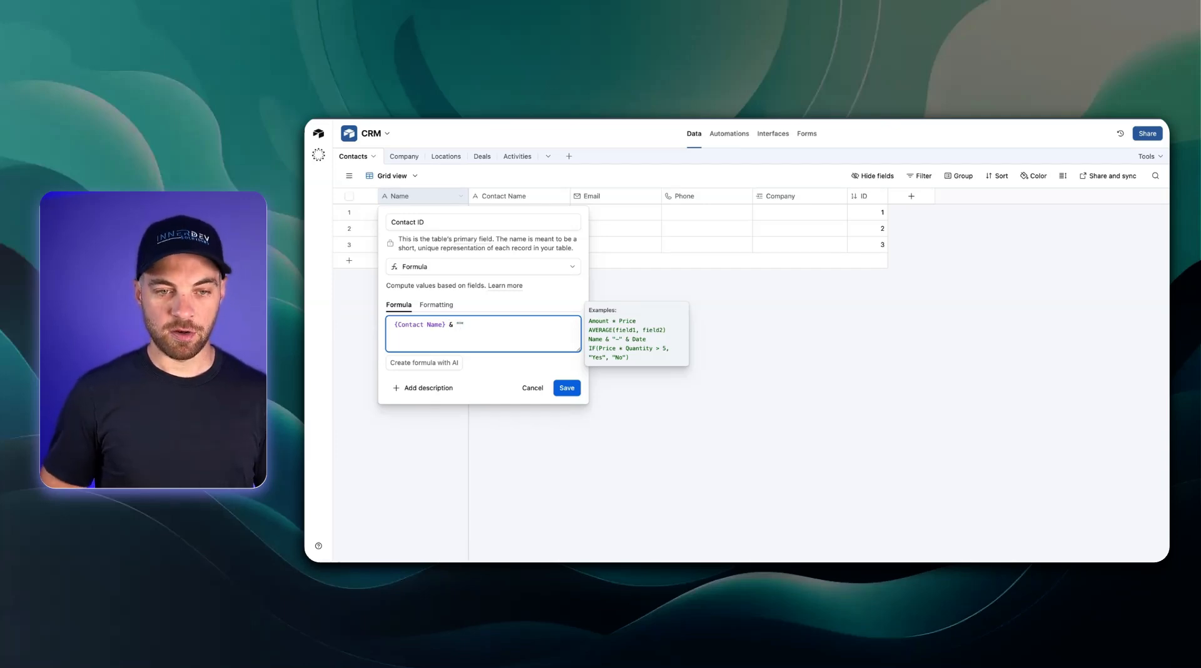
text(& " - " )
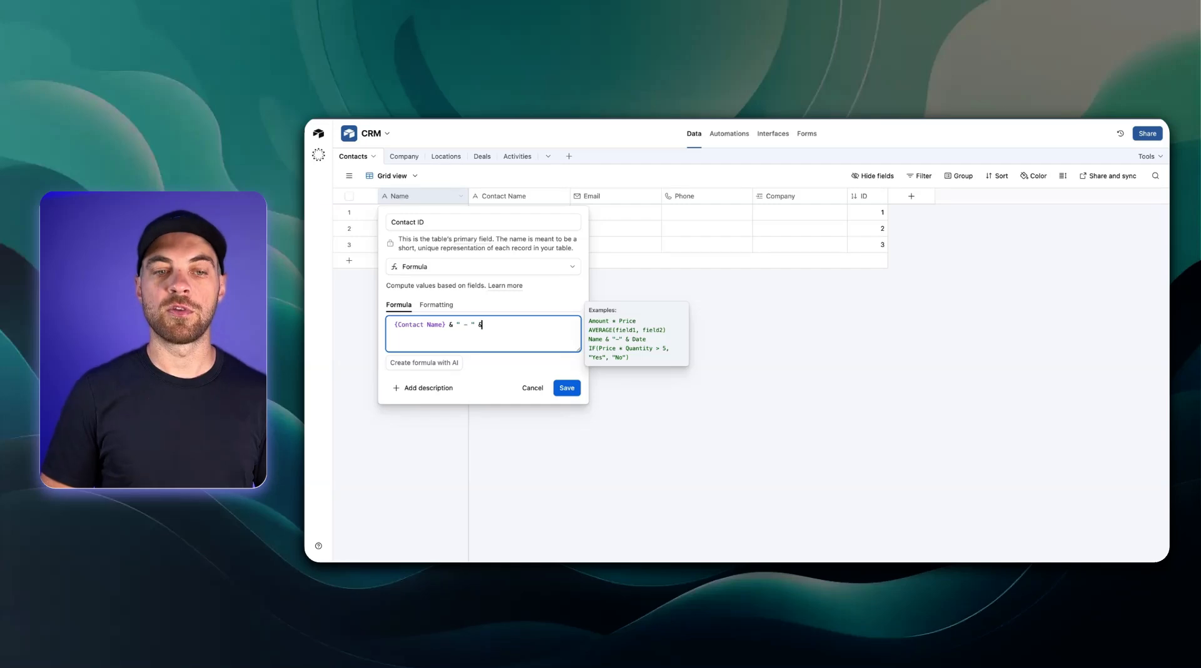
text(& ID)
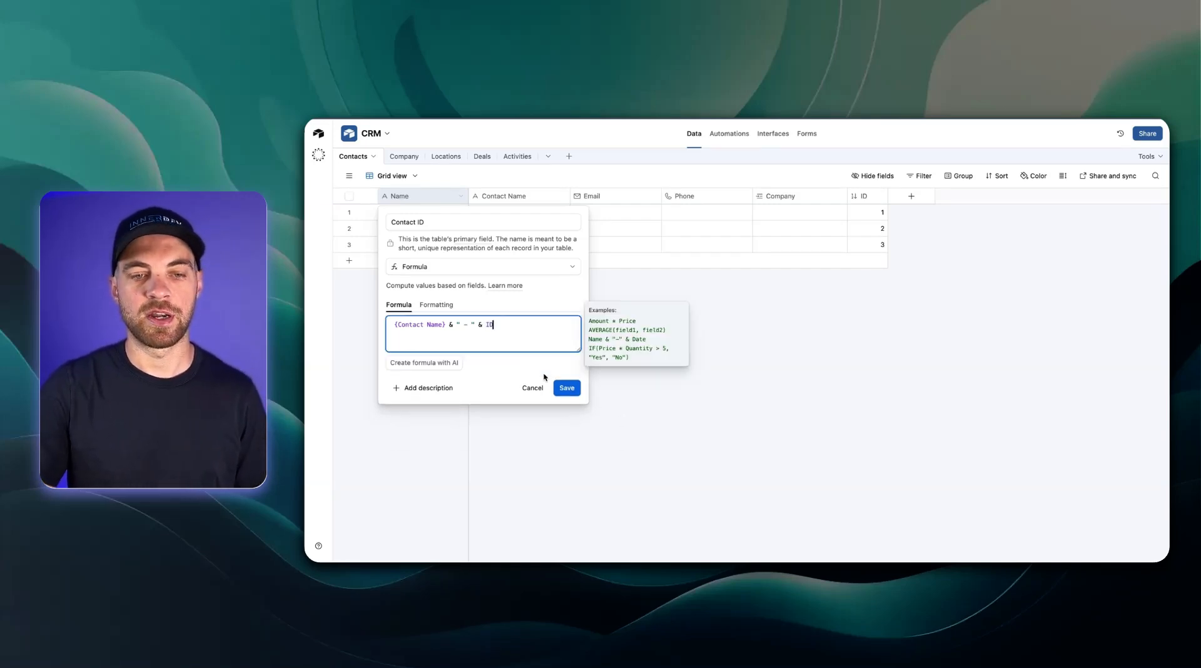
key(Return)
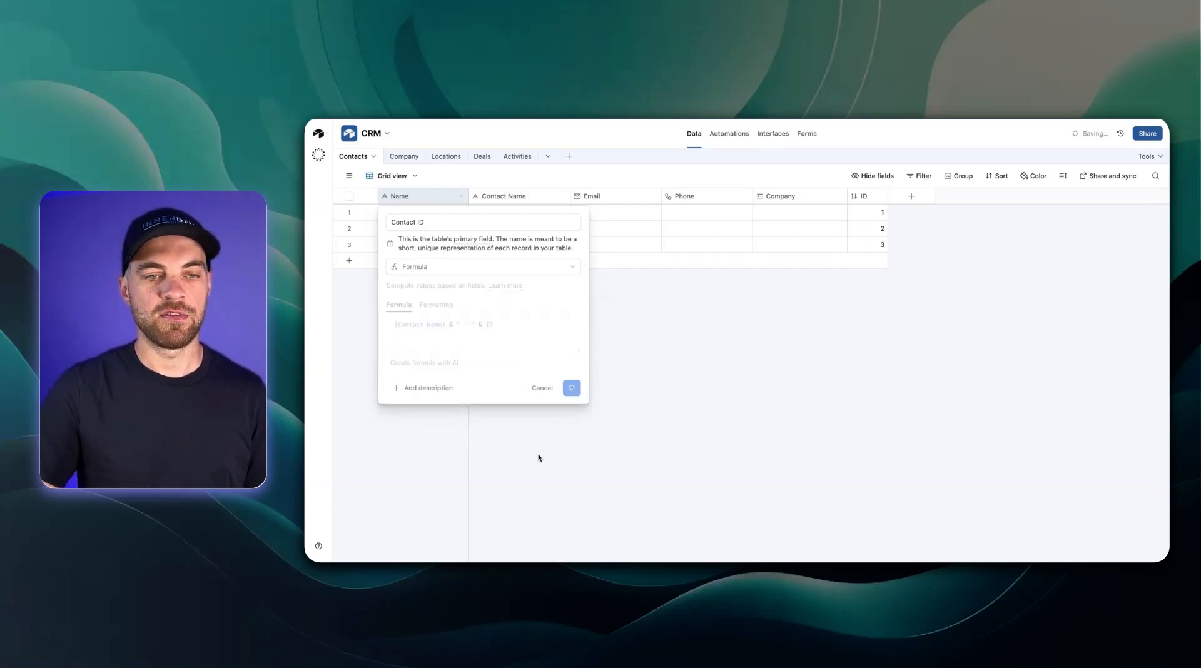
- Enter a sample full name in the Contact Name field of each of the three contact records
click(501, 219)
text(John)
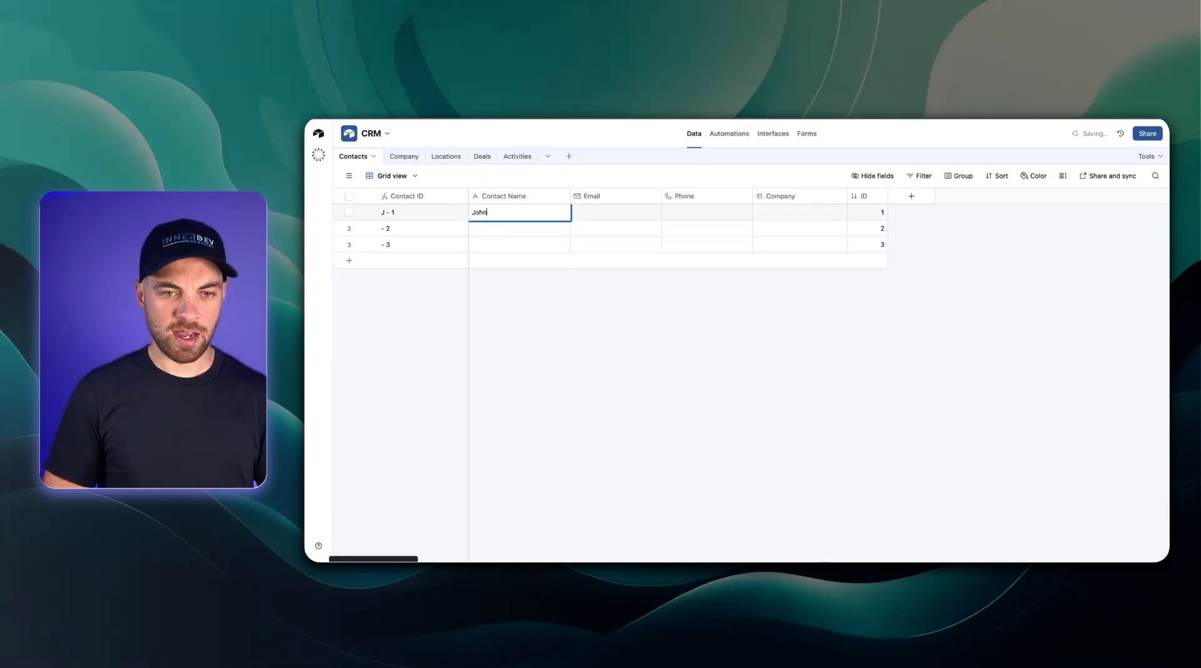
text( Smith)
key(Return)
text(Zack)
text(Stevenson)
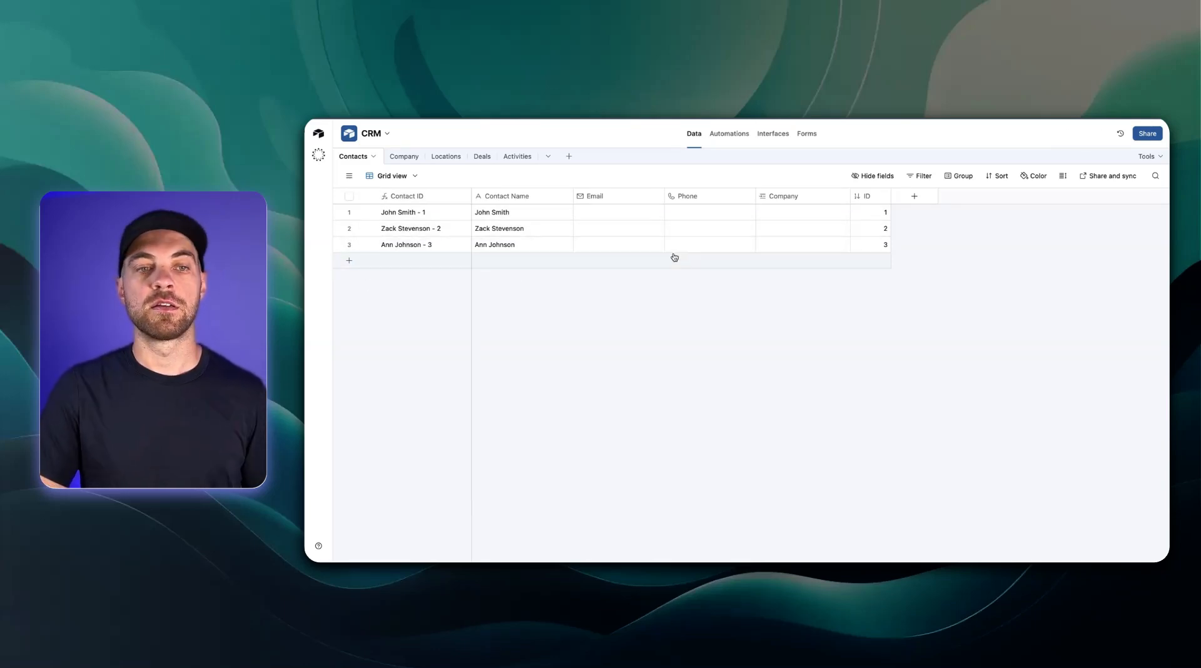
- Add a URL field named Website to the Company table
click(401, 156)
click(569, 196)
text(webs)
key(BackSpace)
key(BackSpace)
key(BackSpace)
key(BackSpace)
text(url)
key(Return)
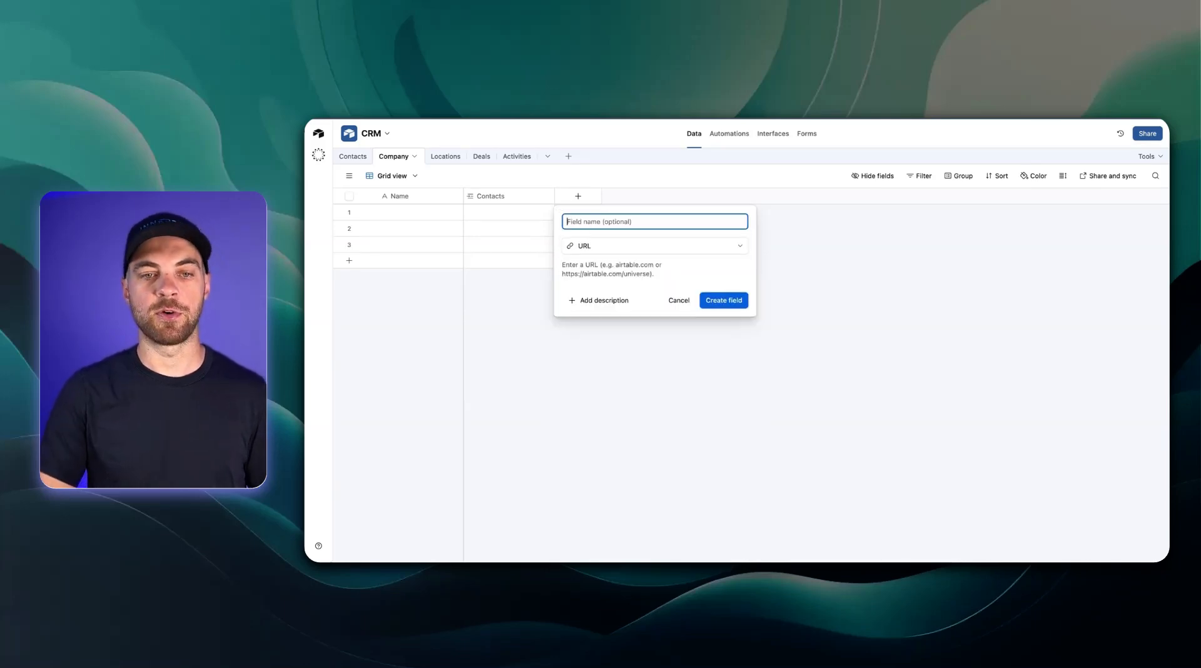
text(Website)
click(724, 301)
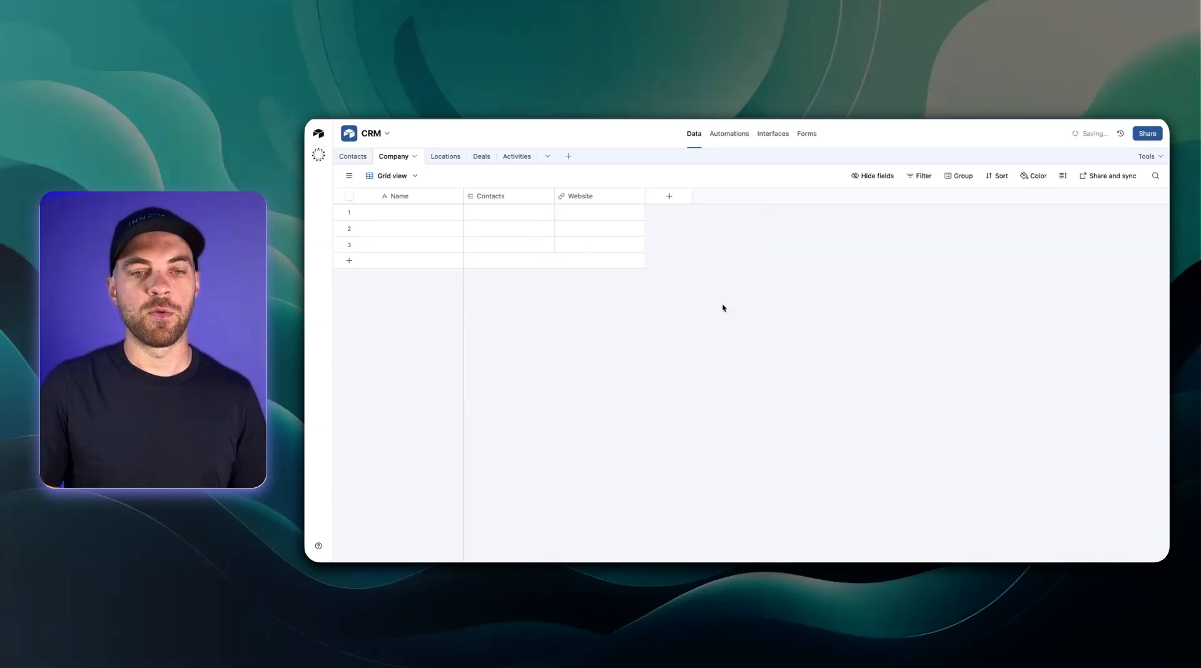
- Add a phone number field named Phone to the Company table
click(670, 197)
text(h)
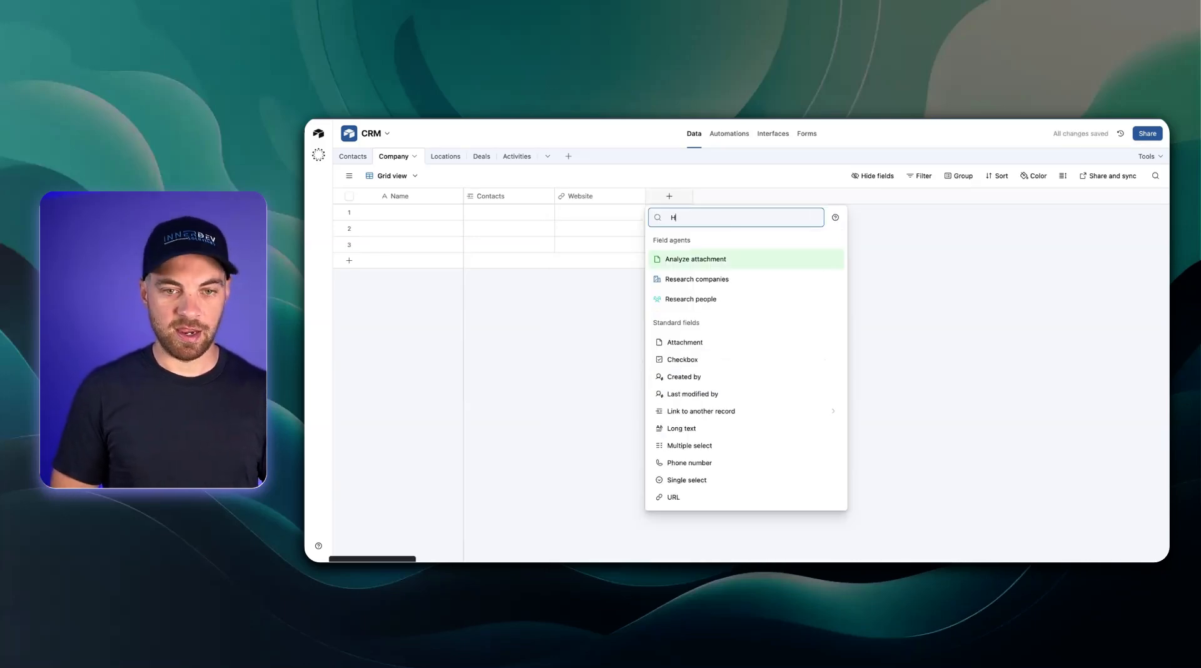
key(BackSpace)
text(Phone)
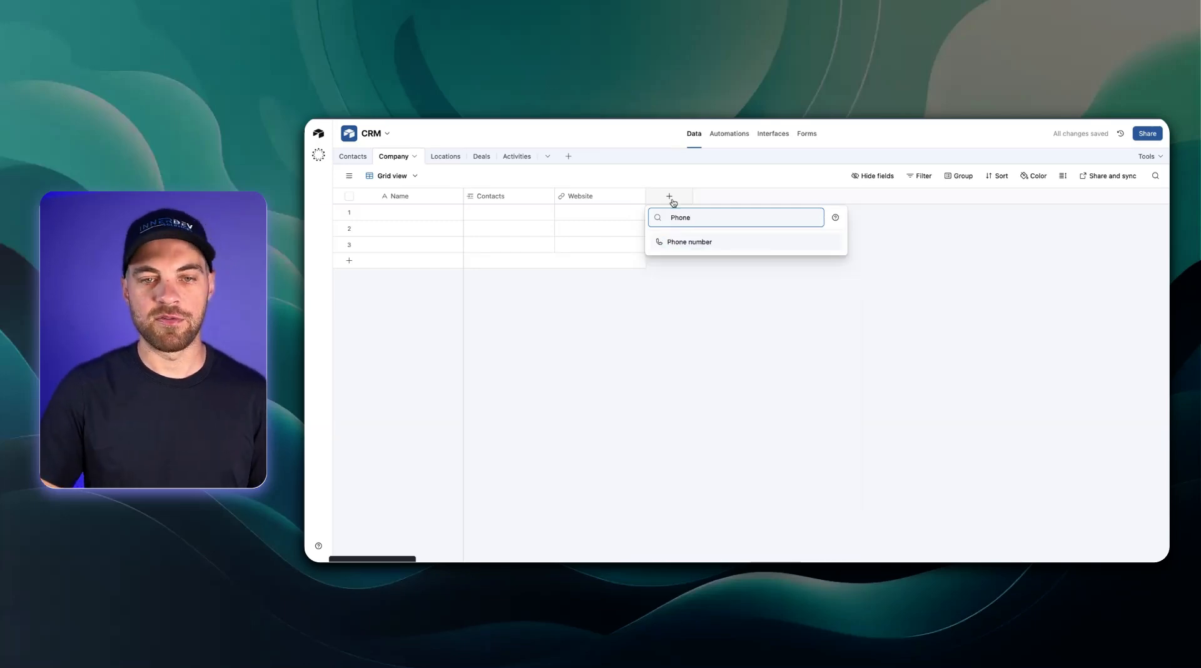
click(694, 242)
click(829, 295)
click(474, 214)
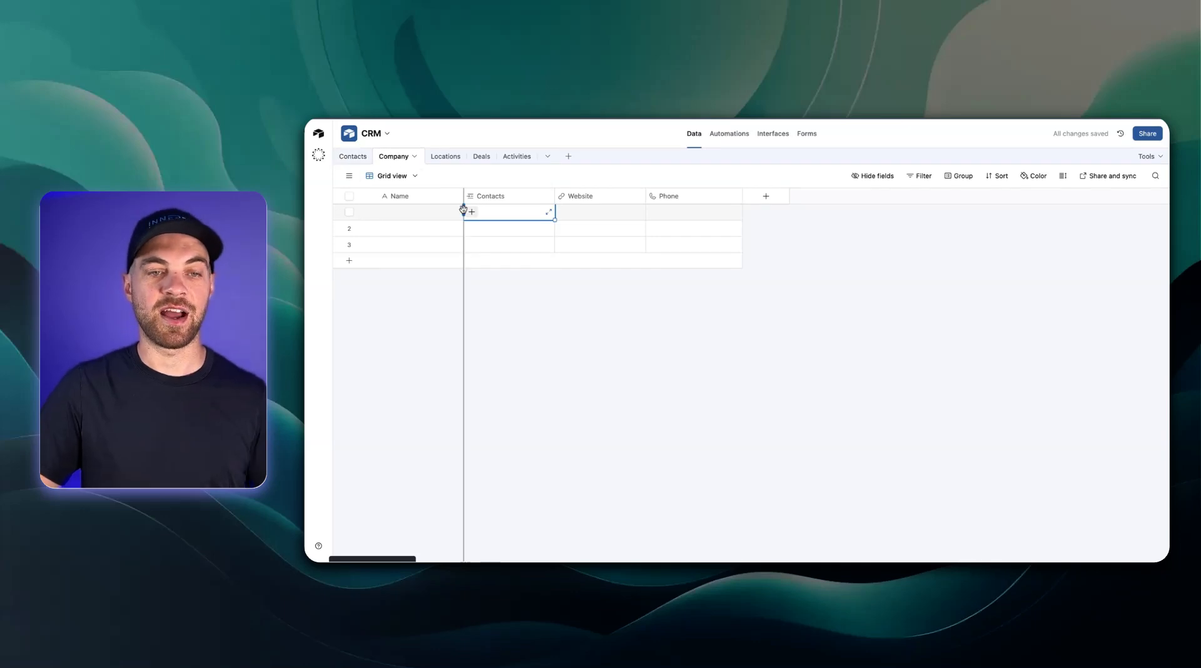
- Rename the primary field of the Company table to Company Name and slightly widen its column
double_click(424, 198)
text(Company name)
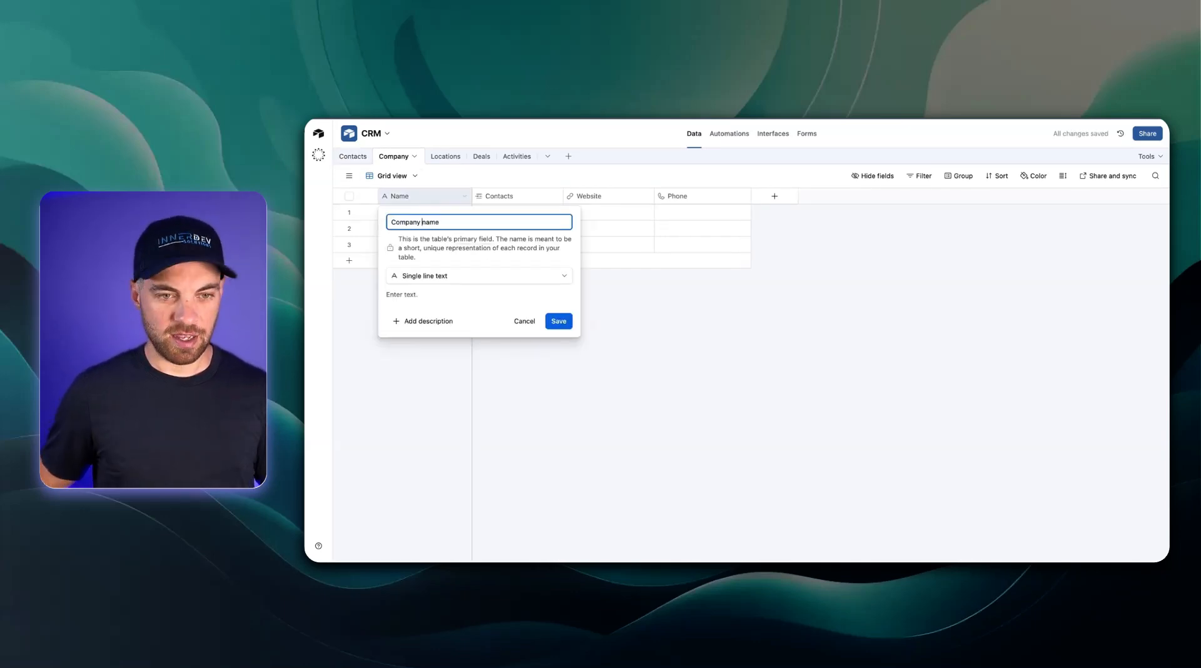
key(Left)
key(Left)
key(Left)
key(BackSpace)
text(N)
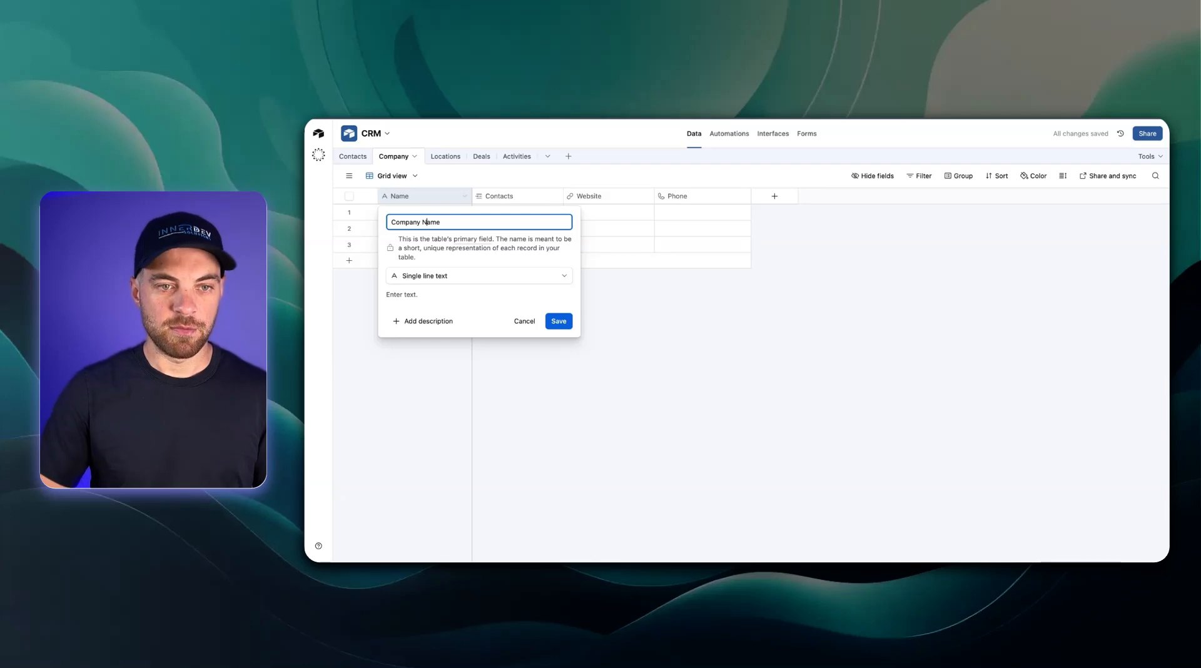
click(558, 323)
drag(472, 196, 479, 195)
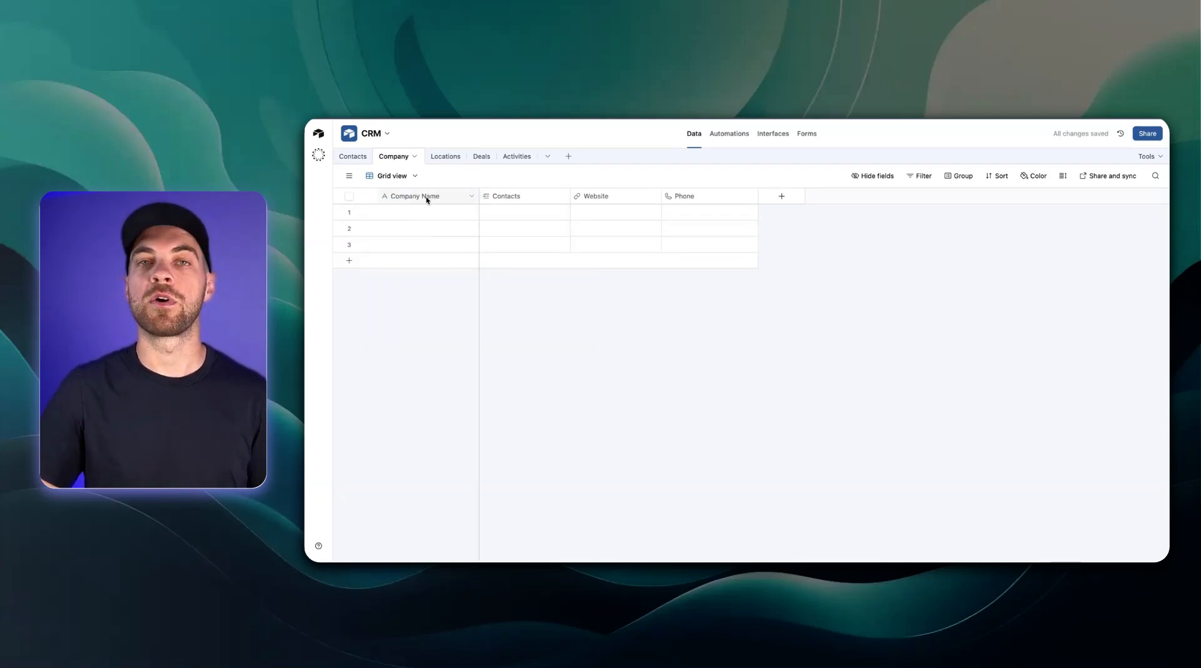
- Name the first company record ACME CO and link the contact with ID 2 to it
click(415, 212)
text(ACME CO)
key(Tab)
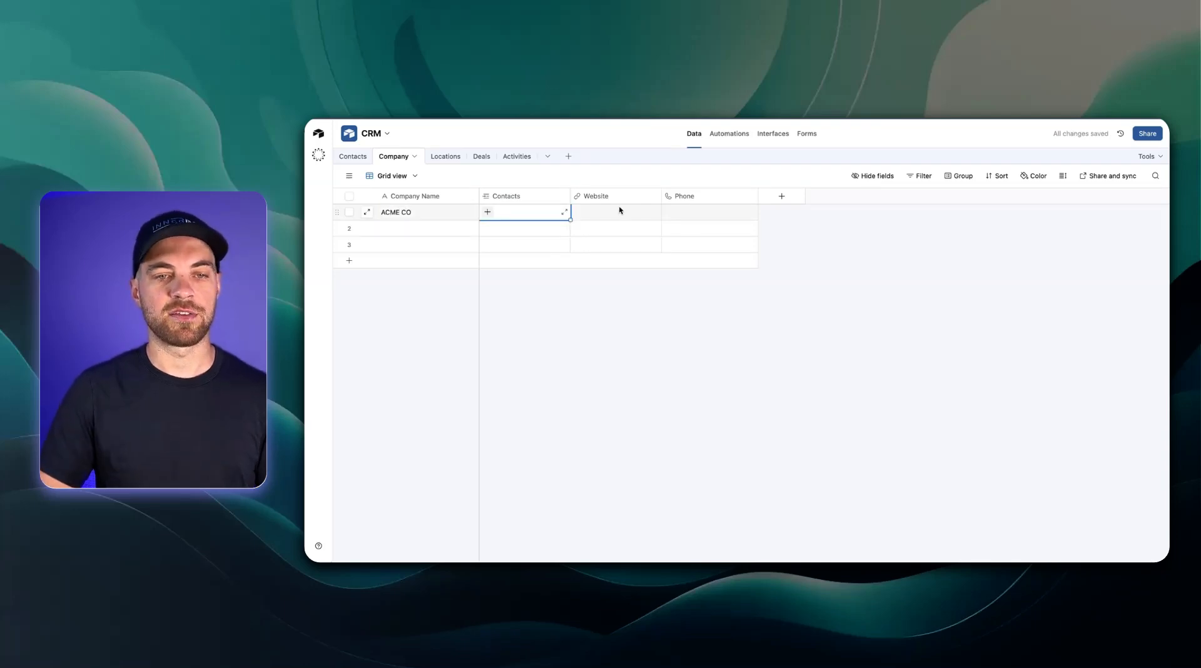
click(486, 213)
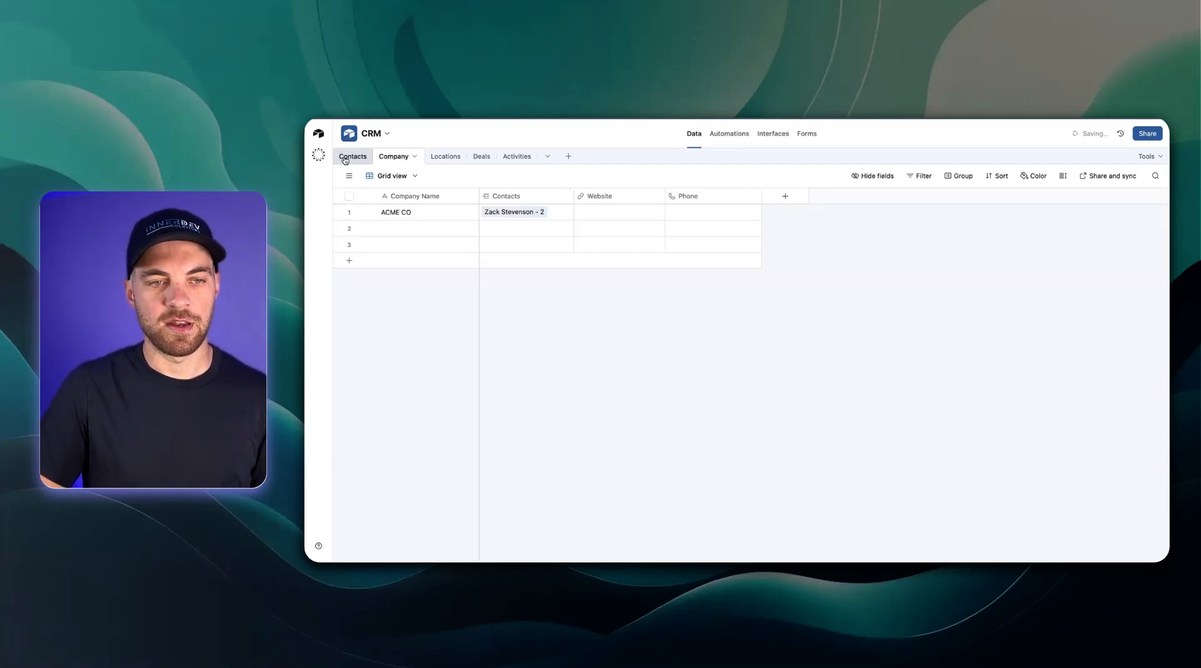
click(353, 156)
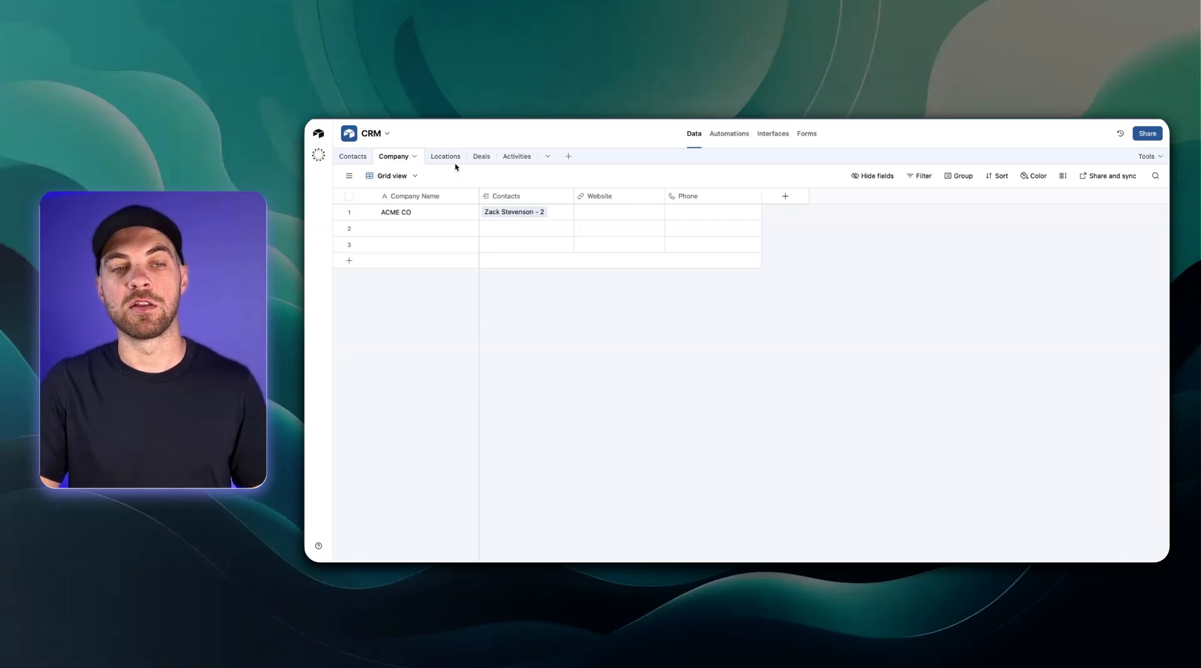
- Add a field to the Company table that links to Locations and allows multiple linked records
click(786, 198)
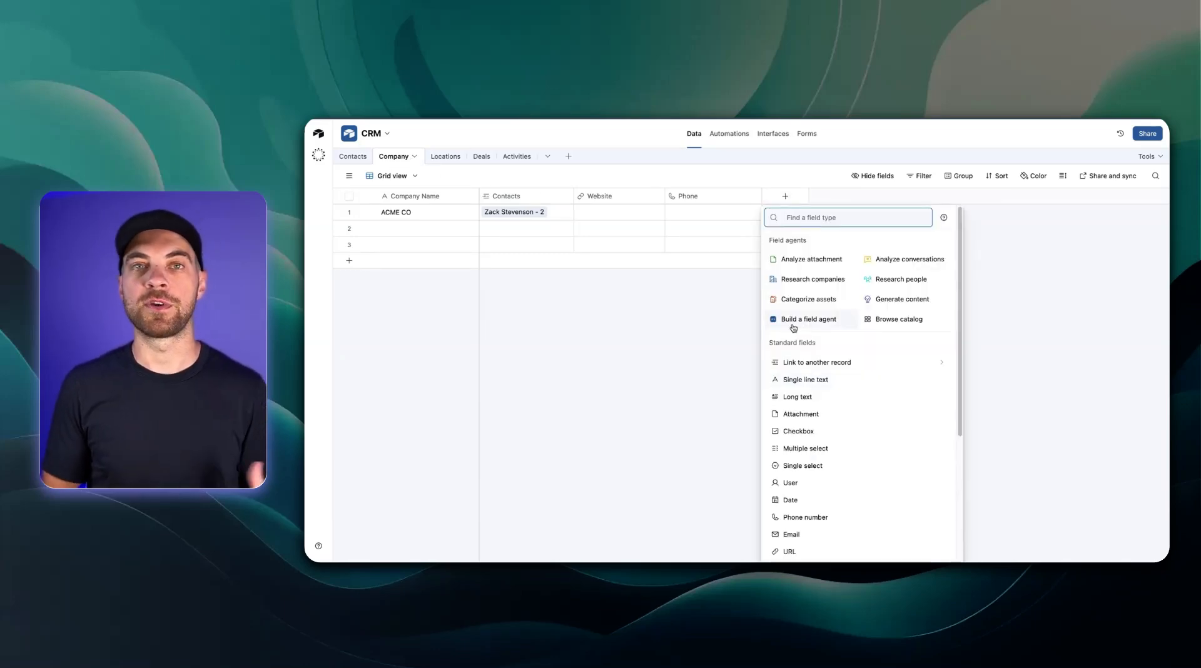
text(loca)
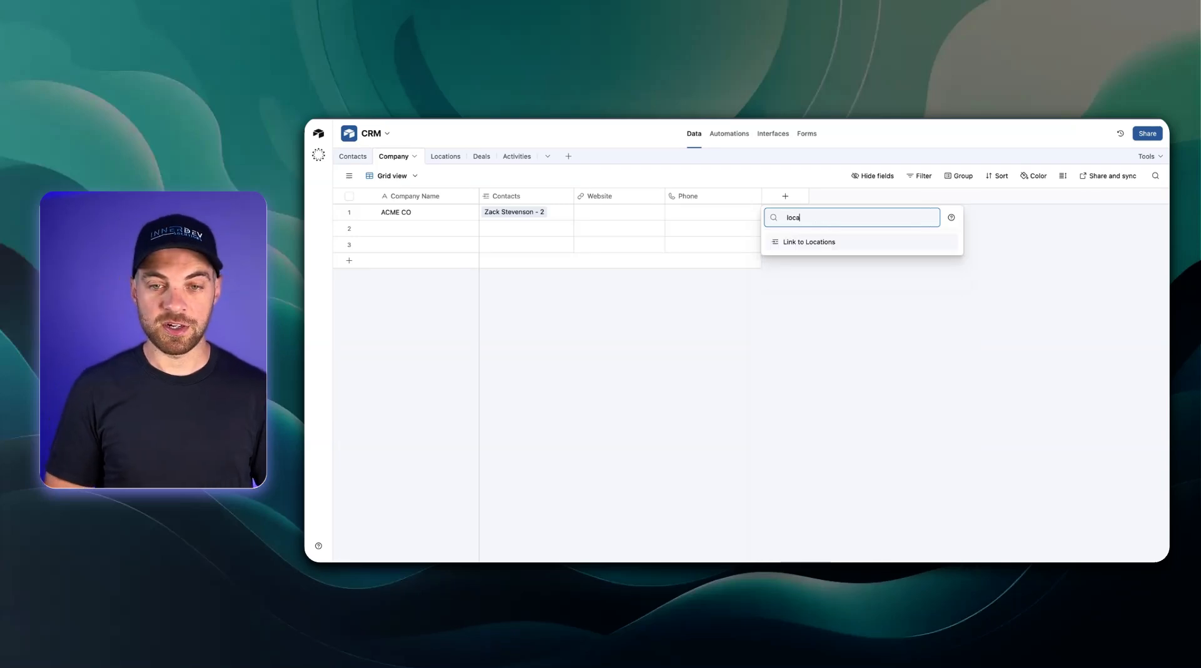
click(808, 243)
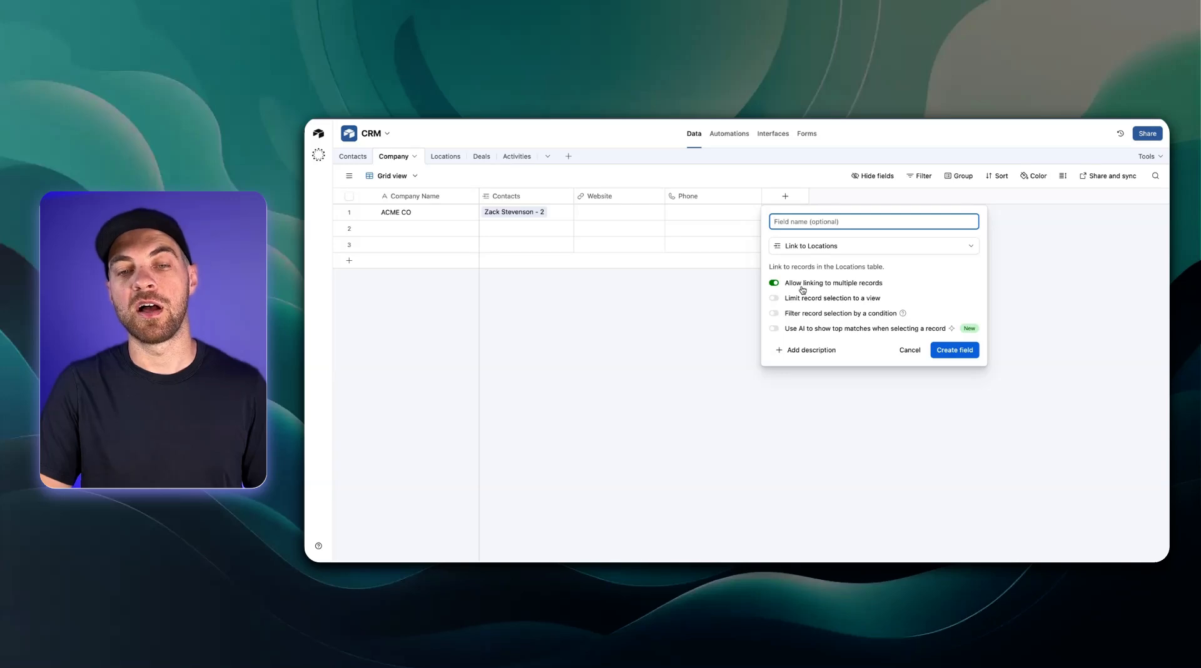
click(948, 351)
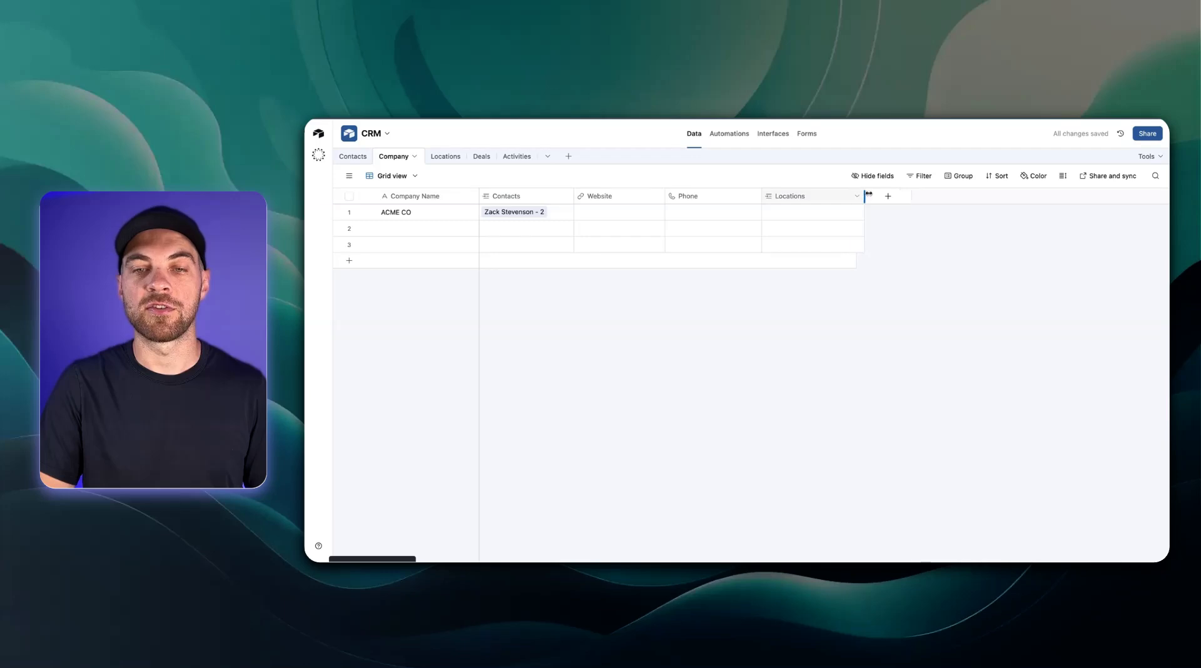
- In the Locations table, restrict the Company link field to a single linked record and slightly widen the Name column
click(448, 162)
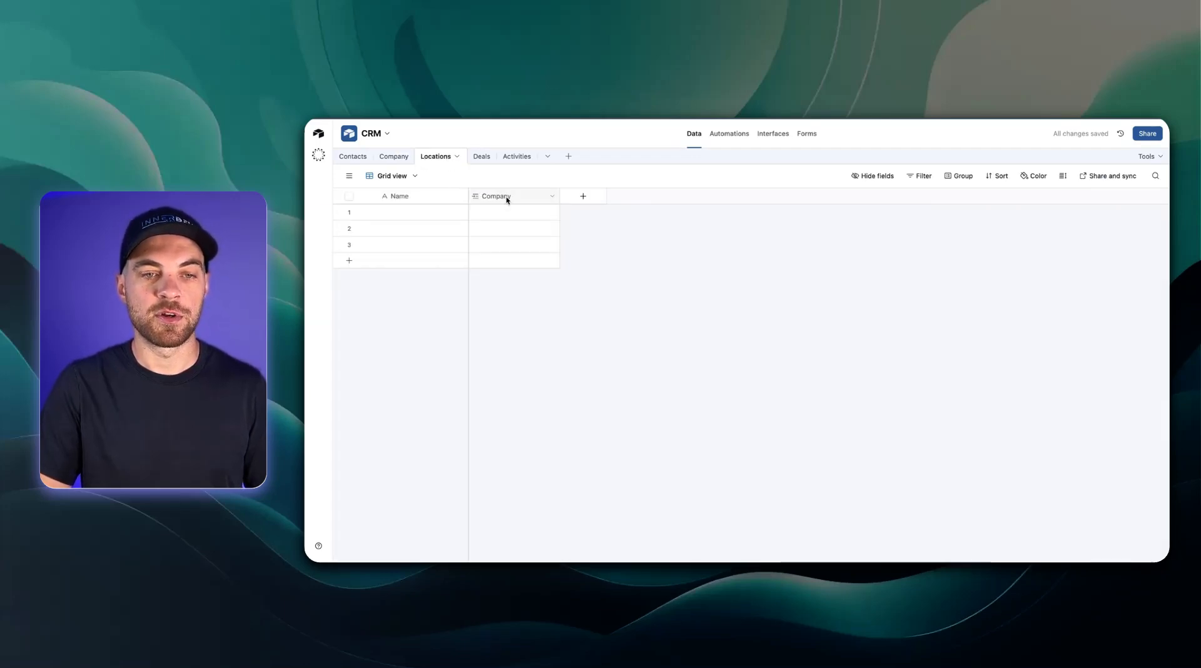
right_click(507, 200)
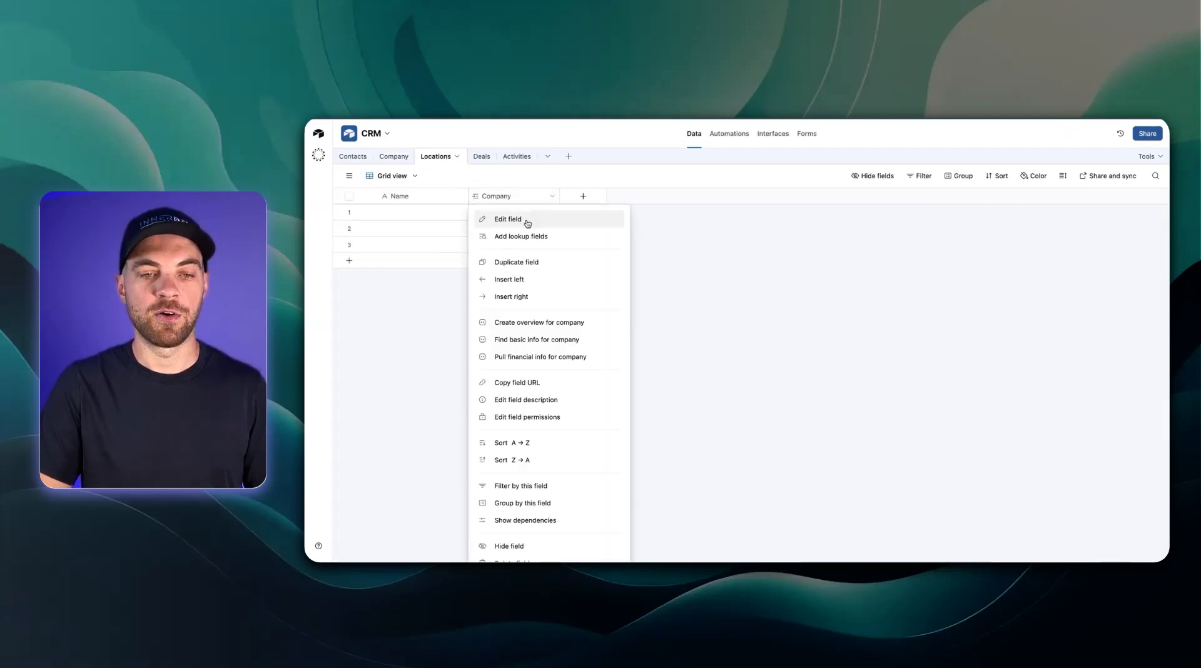
click(527, 222)
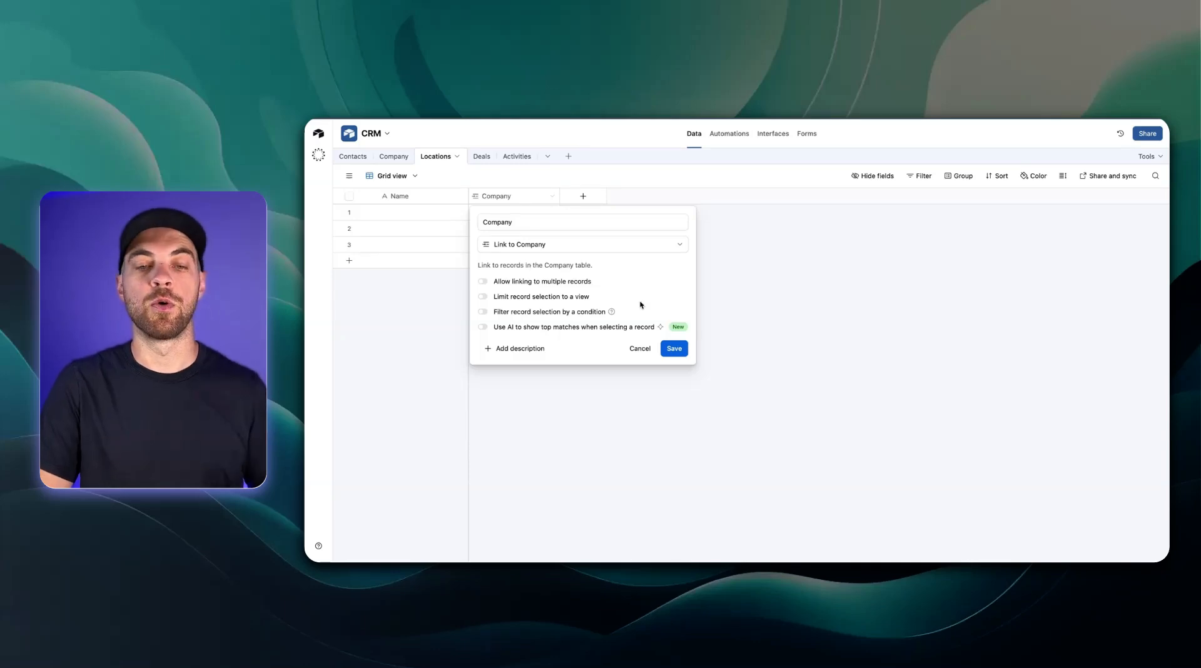
click(675, 349)
key(Return)
drag(468, 195, 472, 198)
- Add a long text field named Address to the Locations table
click(588, 196)
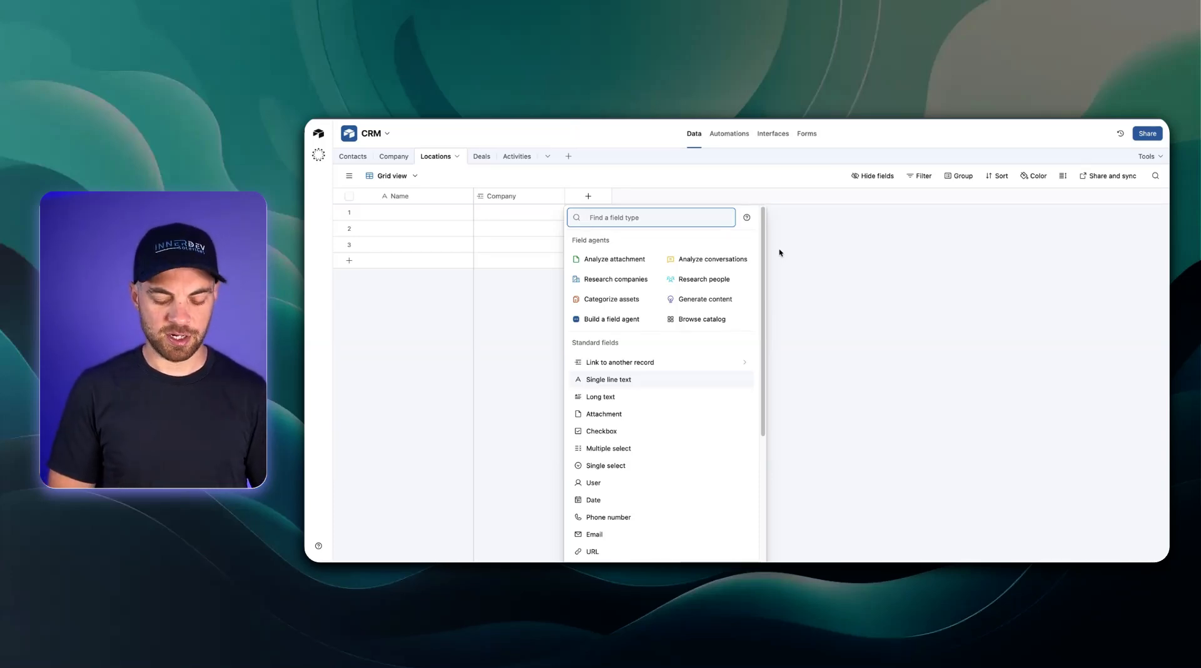
text(long)
key(Return)
text(Address)
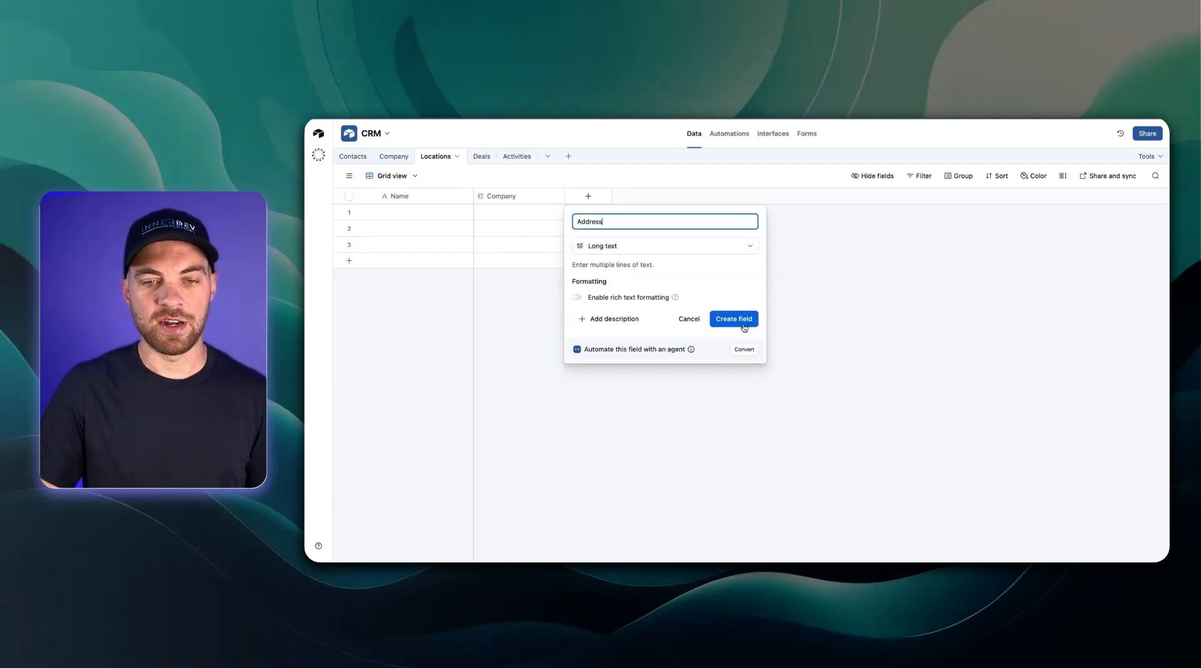
click(744, 319)
- Add a single select field named Type to the Locations table with the options Billing and Shipping
click(679, 196)
text(sing)
key(Down)
key(Return)
text(Type)
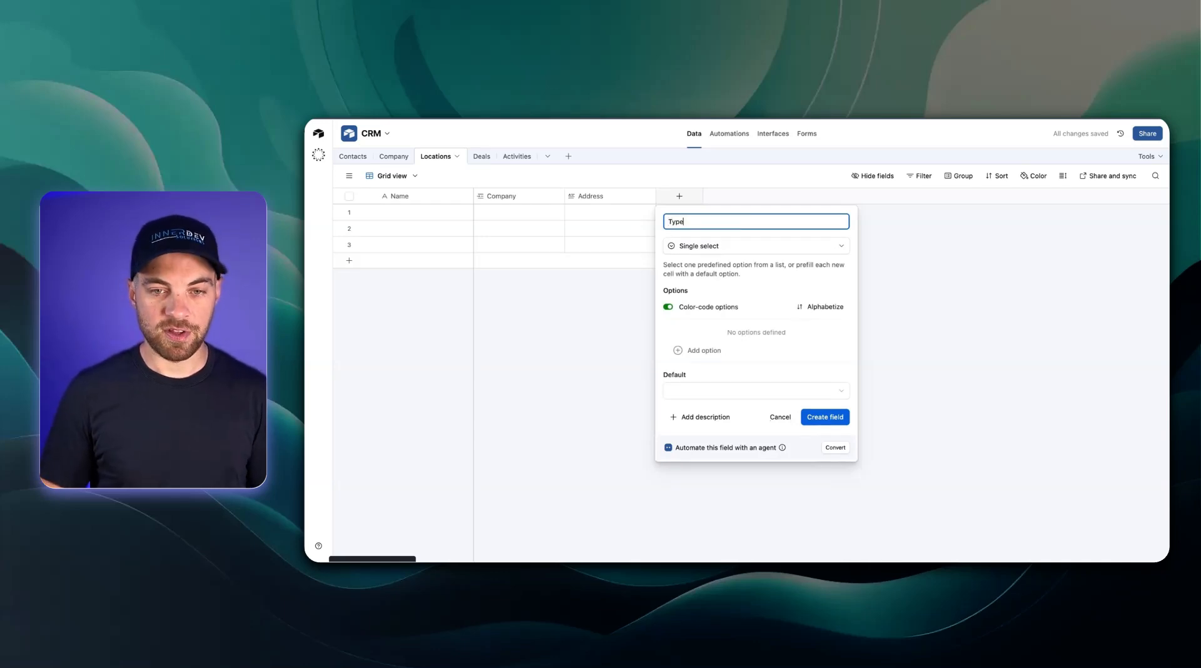
click(727, 352)
text(Bil)
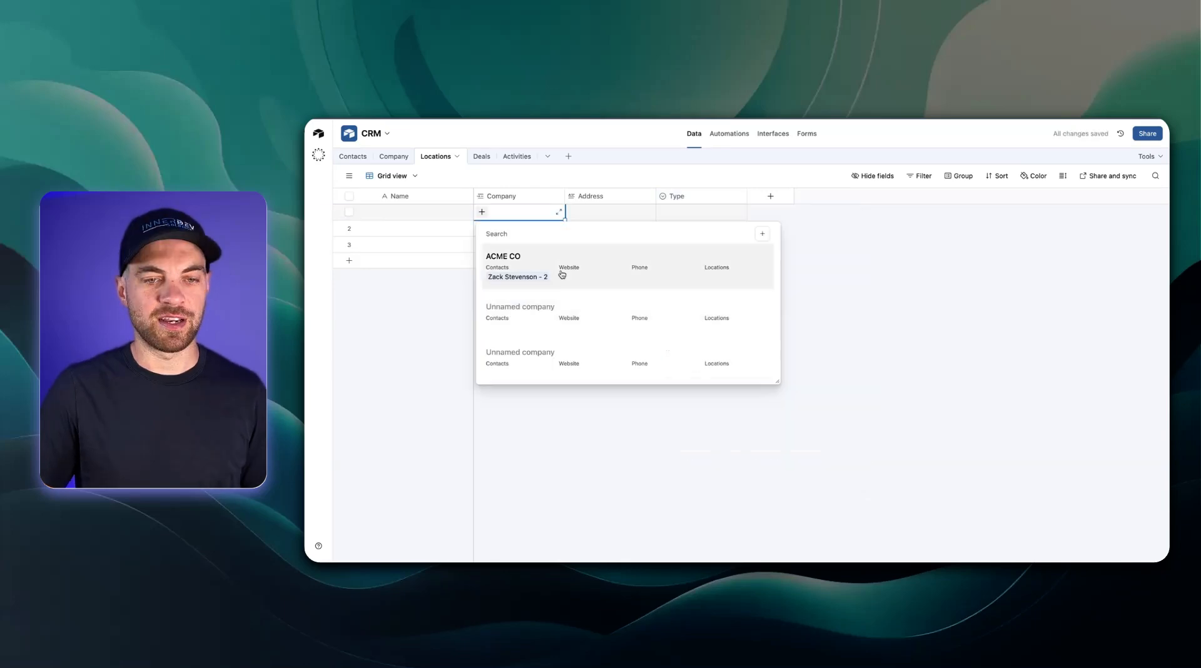
- Fill in the first location record with company ACME CO, type Billing and a sample street address, widening the Address column
click(551, 264)
drag(656, 196, 691, 195)
double_click(720, 214)
click(710, 264)
click(594, 216)
text(55)
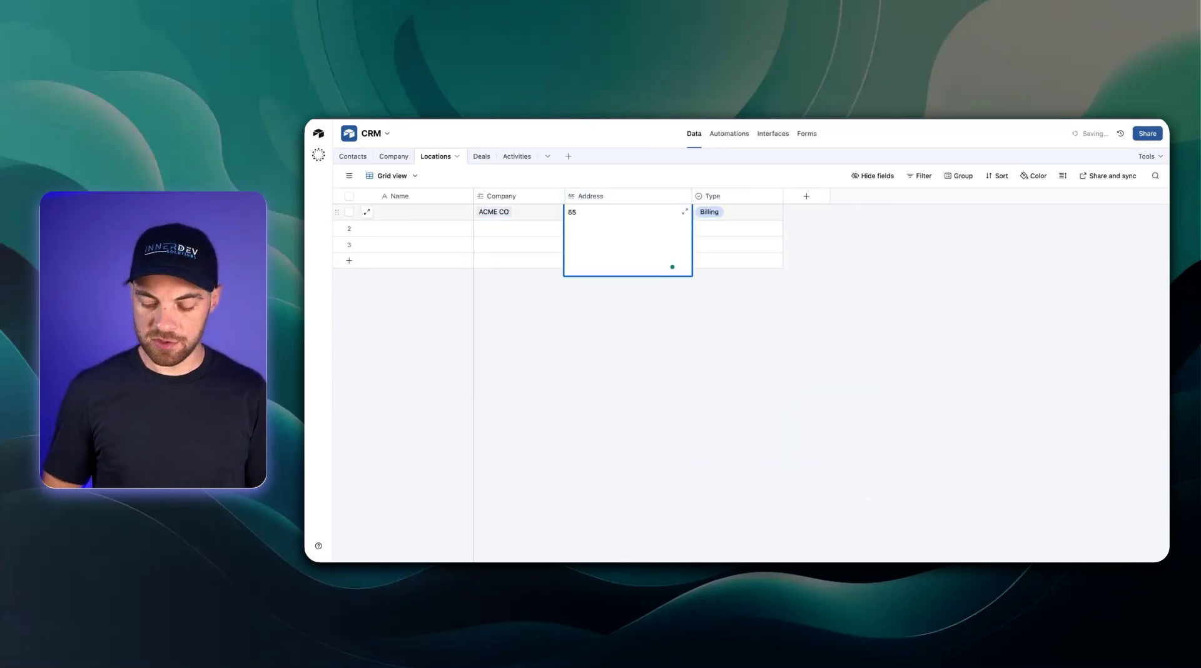
text(5 Main St. Toronto, ON)
key(Tab)
drag(692, 196, 696, 196)
- Fill in the second location record with company ACME CO, type Shipping and a different sample street address
click(506, 234)
click(481, 229)
click(534, 287)
double_click(729, 229)
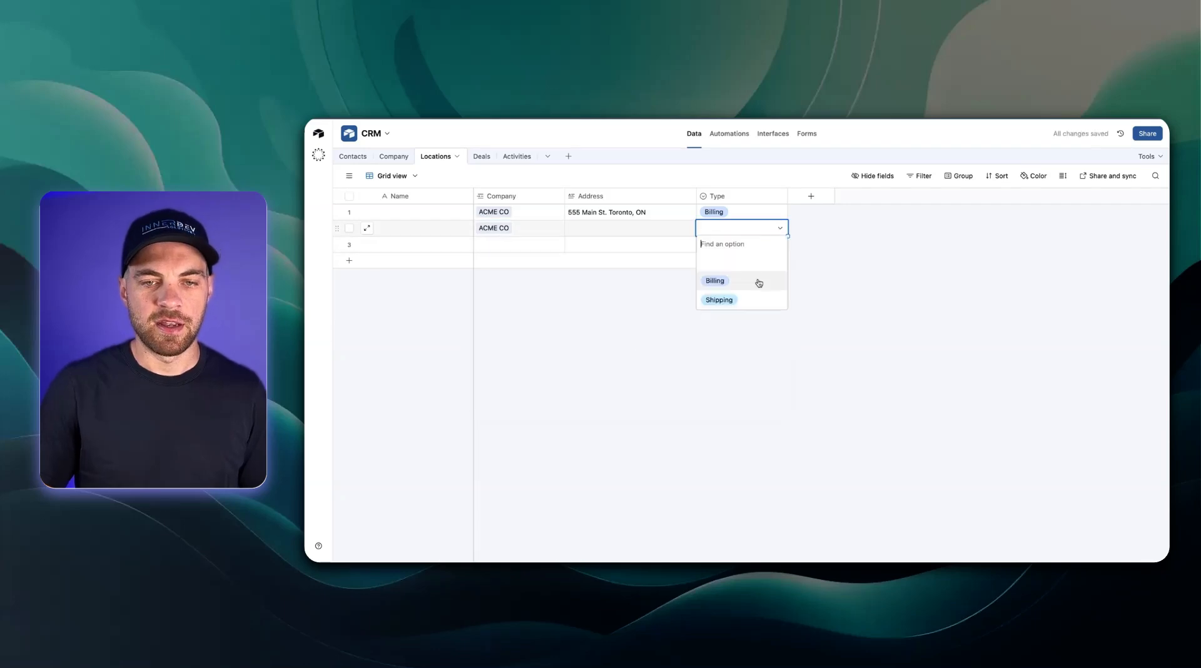
click(756, 301)
click(630, 233)
text(123 %th)
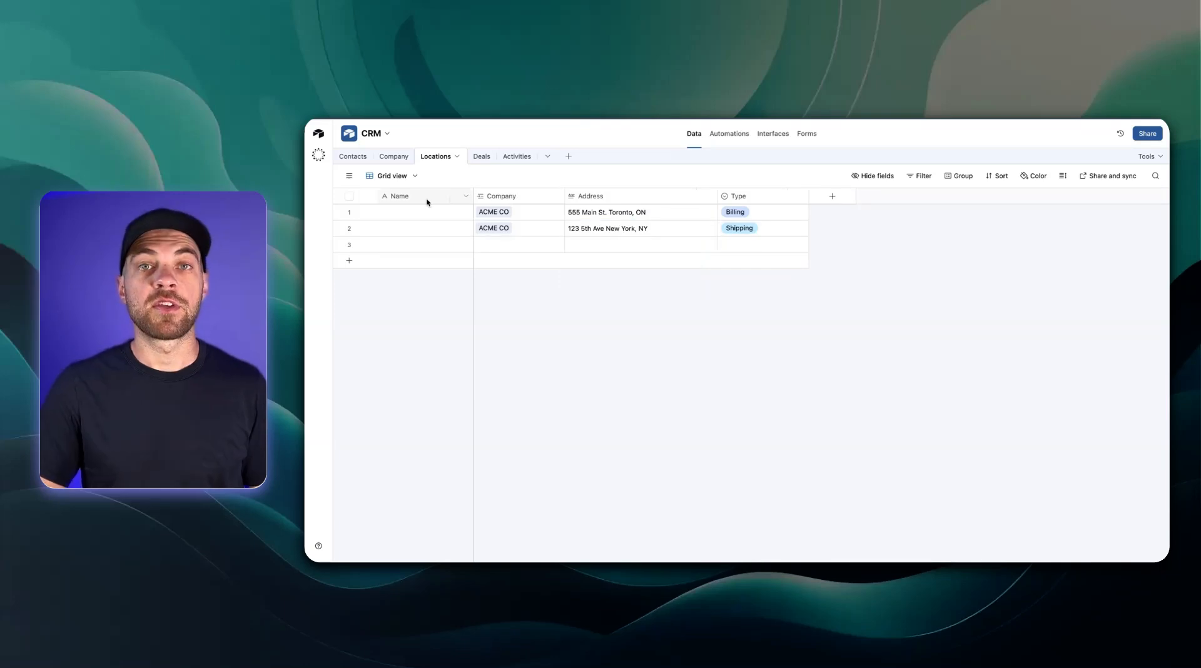
- Rename the primary field of Locations to Location ID, make it the formula Address & " - " & Company, and widen its column
double_click(426, 199)
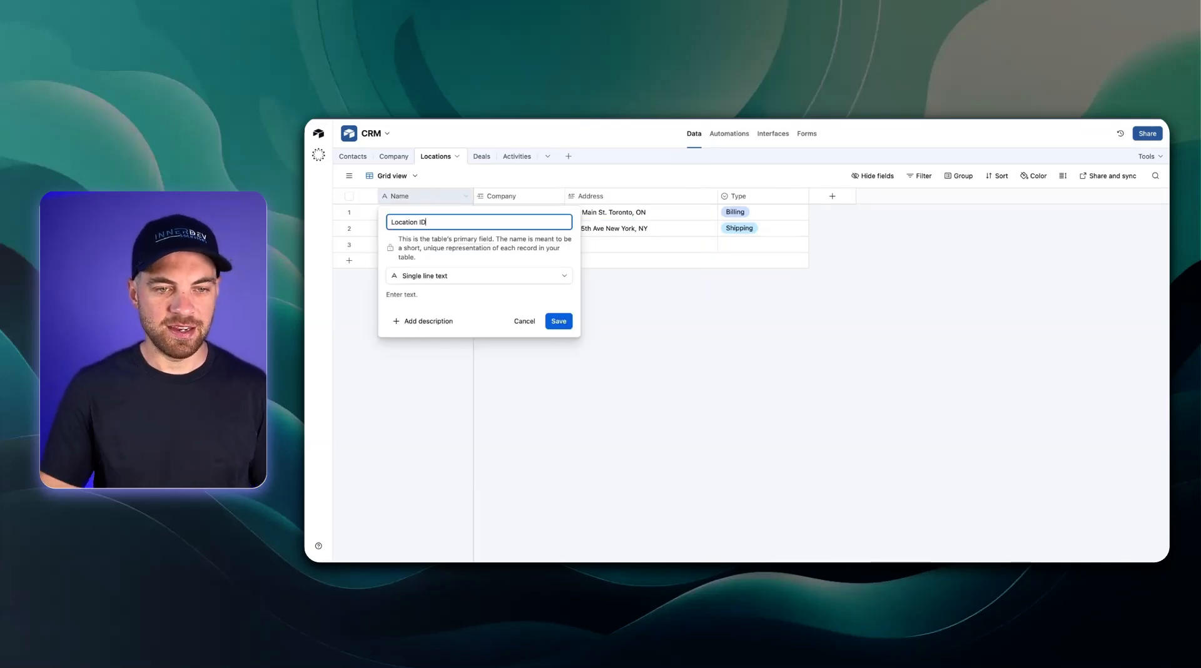
click(452, 276)
text(form)
key(Return)
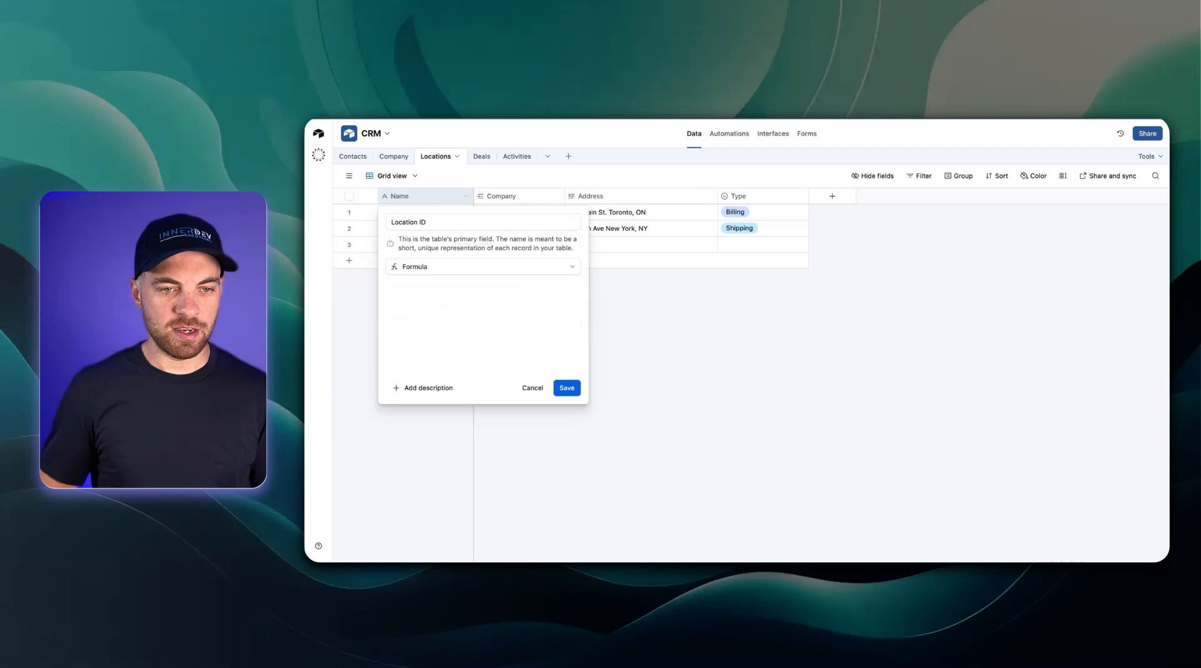
click(474, 330)
text(address)
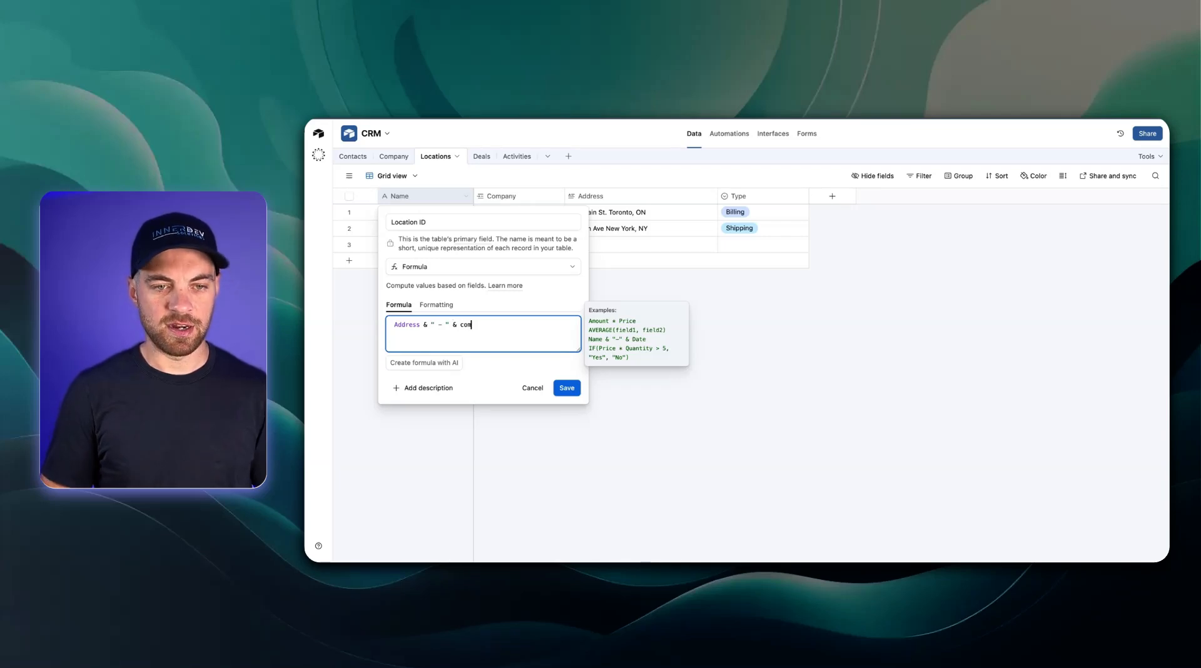
text(& " - " & com)
key(Tab)
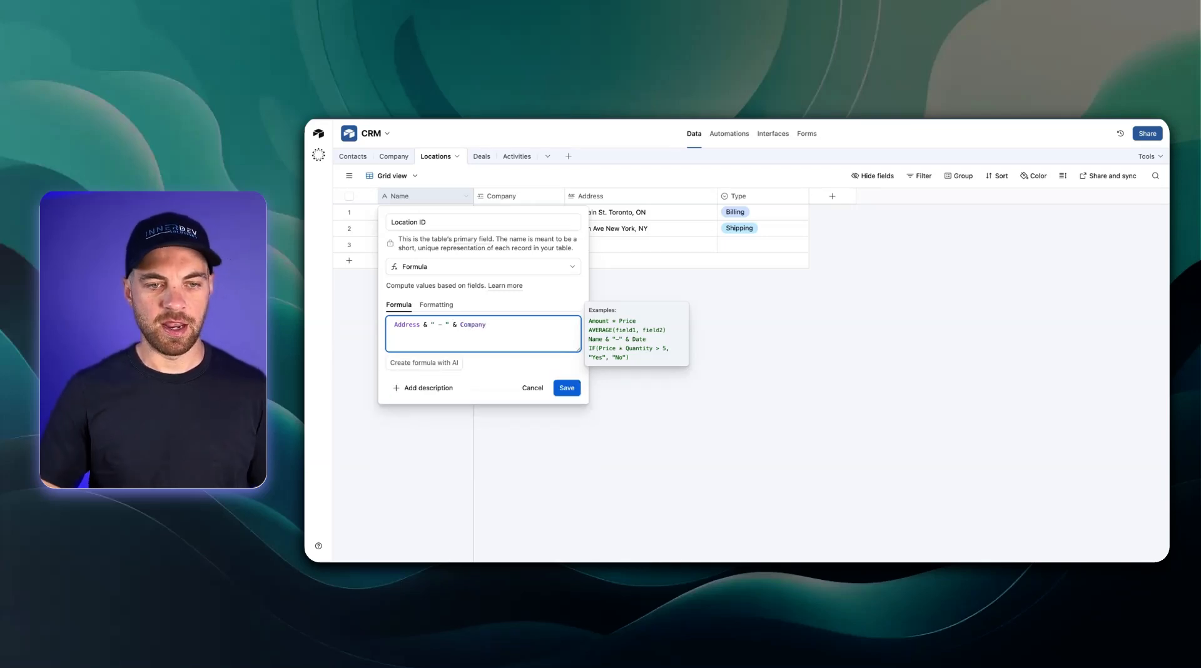
click(567, 388)
click(825, 427)
drag(473, 196, 526, 197)
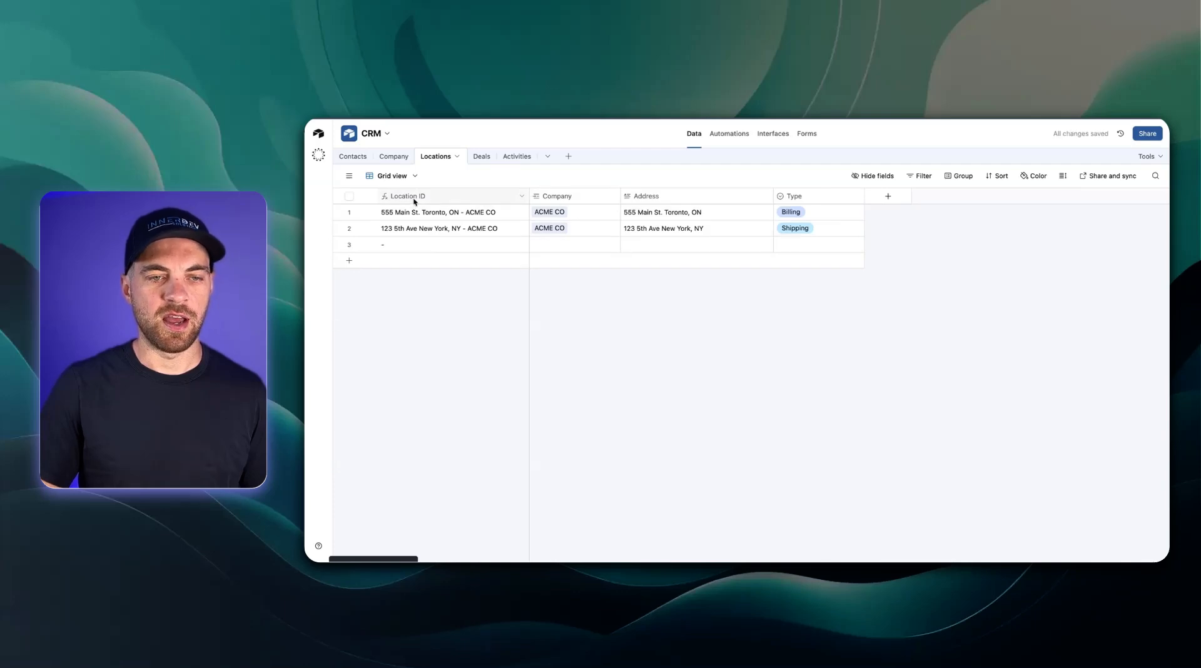
right_click(395, 253)
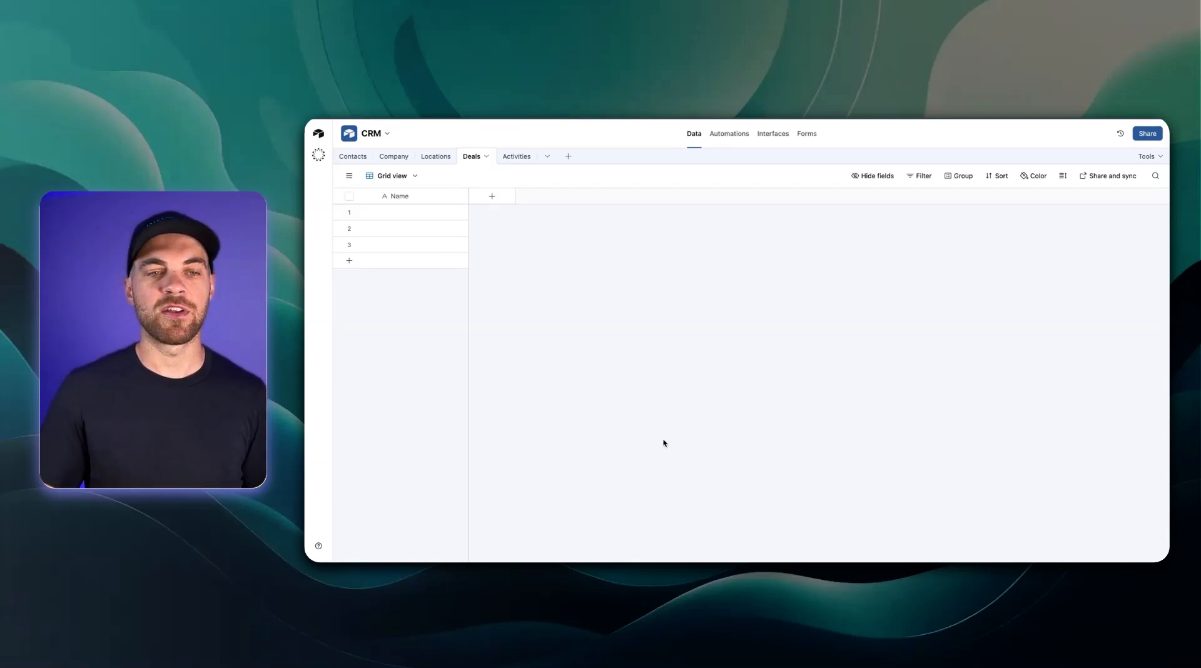
- Add a field to the Deals table that links to Company
click(500, 198)
text(comp)
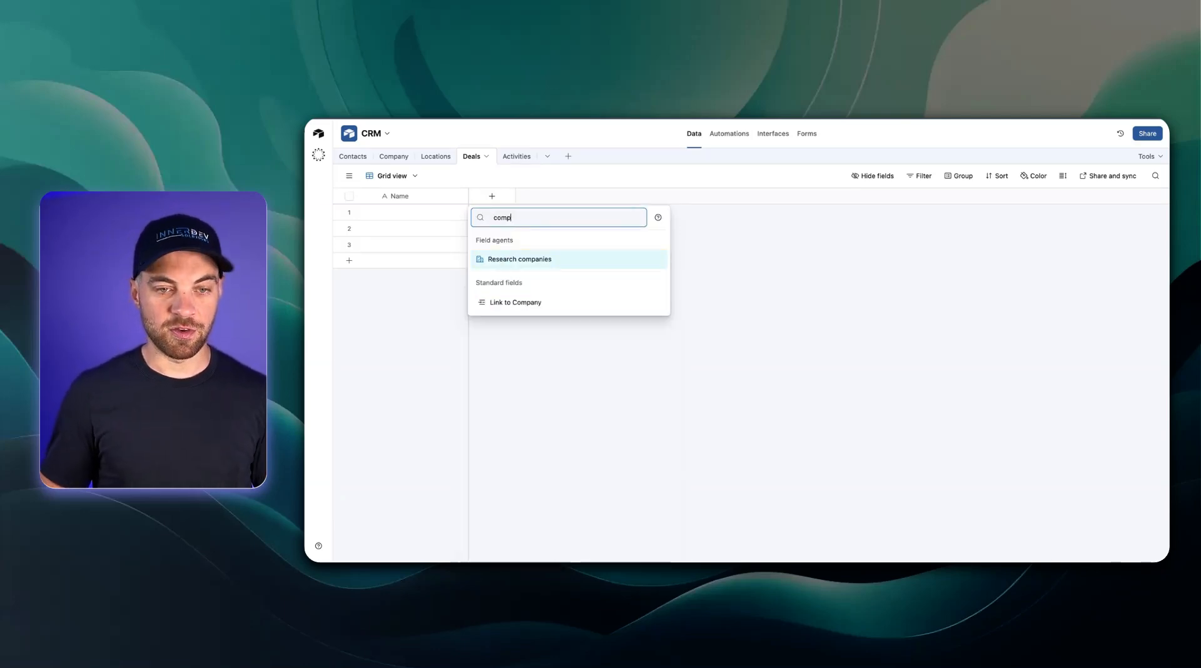
click(563, 302)
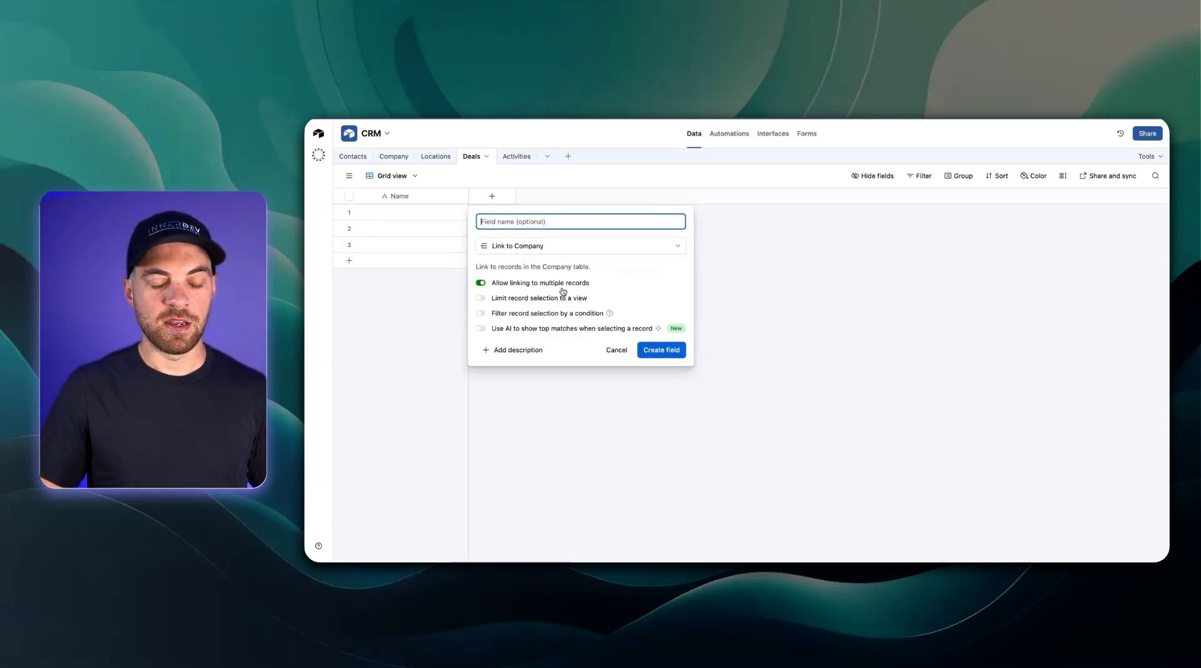
click(655, 352)
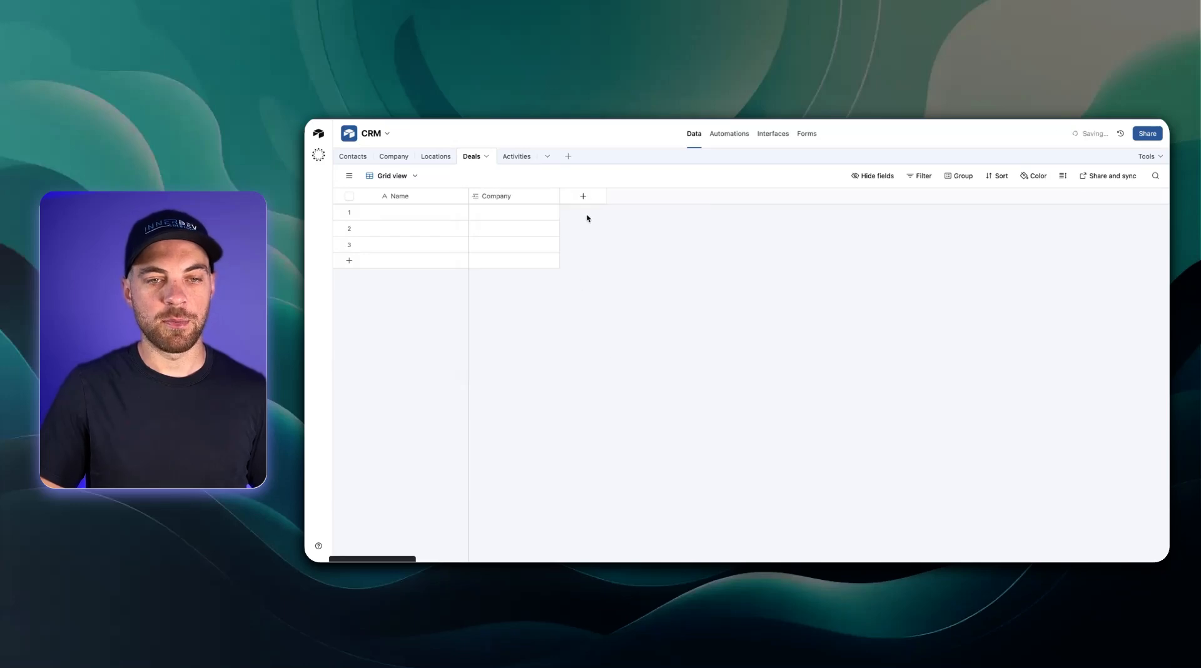
- Add a field to the Deals table that links to Contacts and allows multiple linked records
click(584, 197)
text(conta)
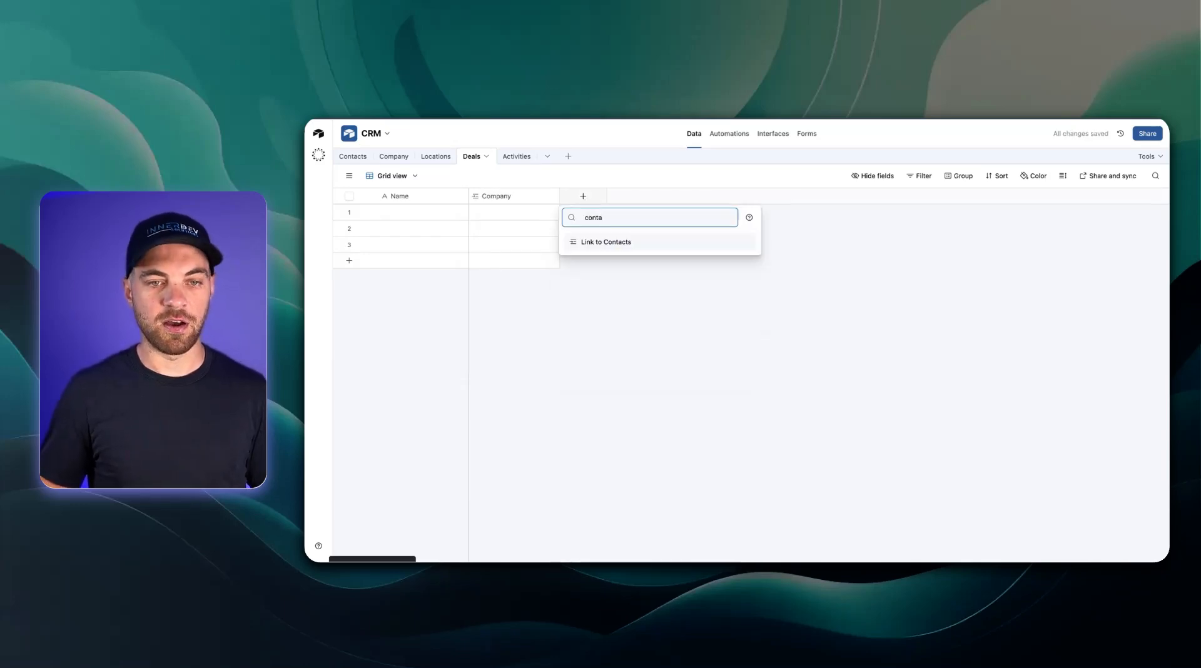
key(Return)
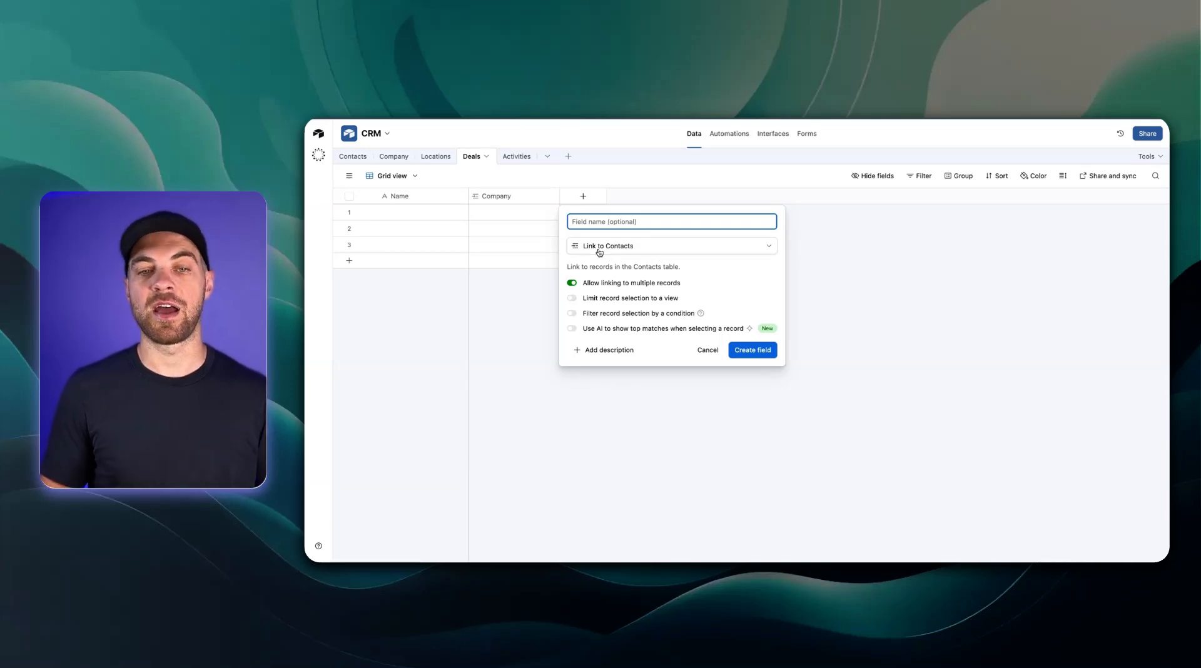
click(753, 350)
click(487, 218)
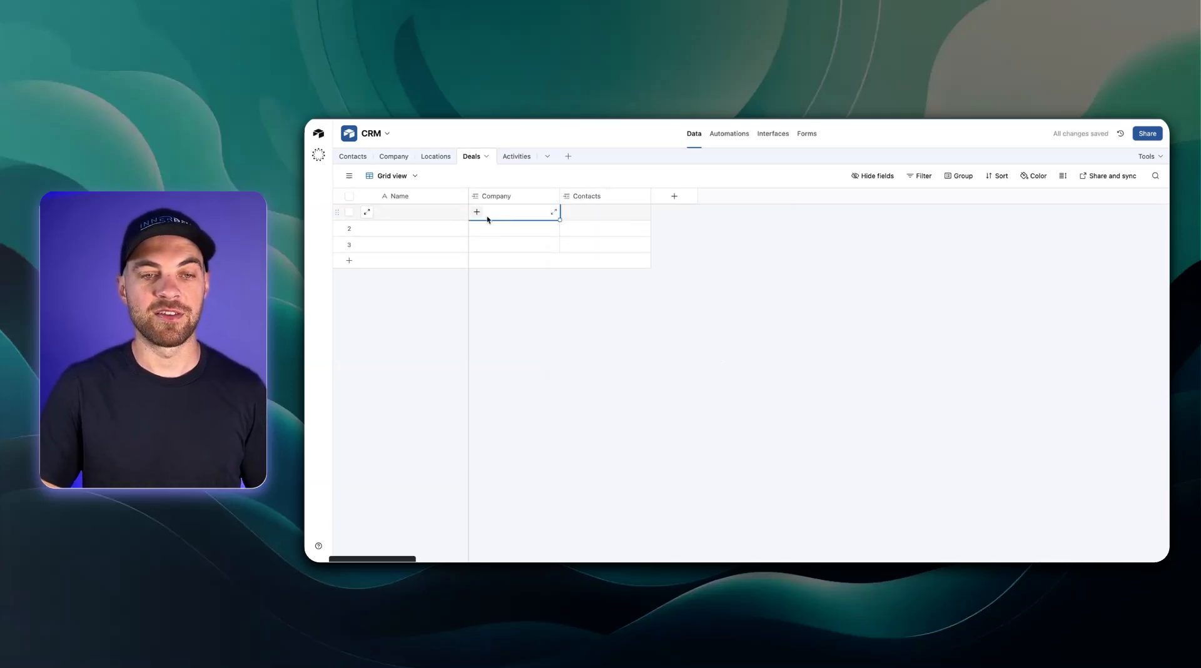
- Link the first deal record to the company ACME CO and to the contact numbered 2
click(478, 214)
click(592, 260)
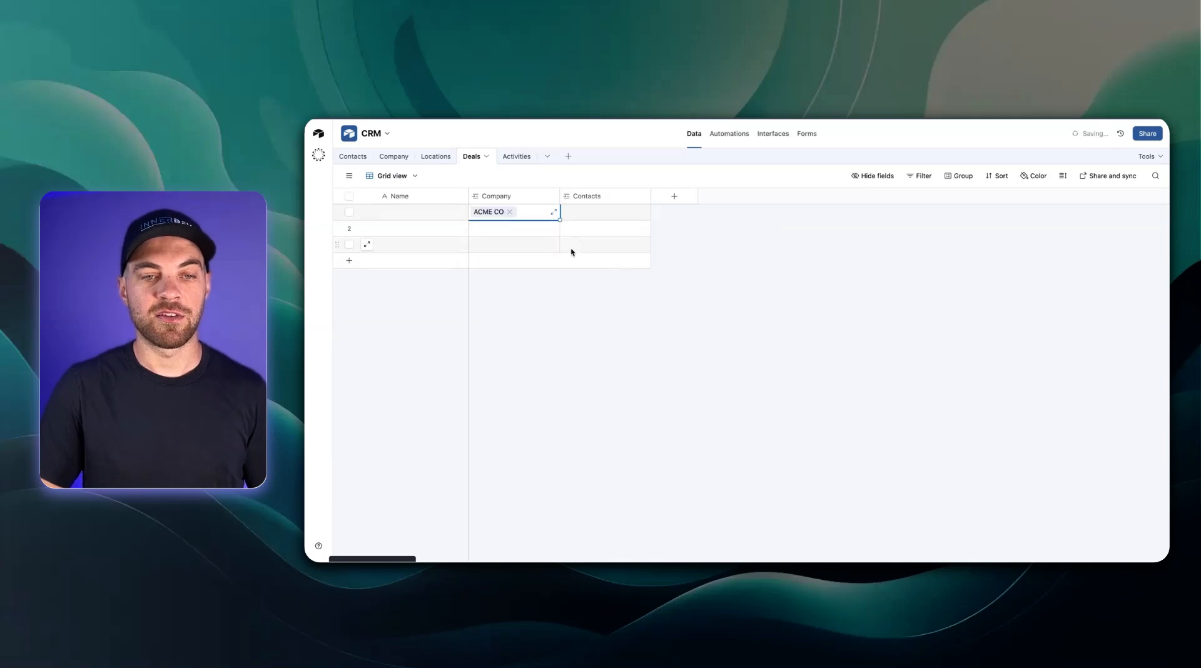
click(580, 219)
click(645, 306)
click(710, 317)
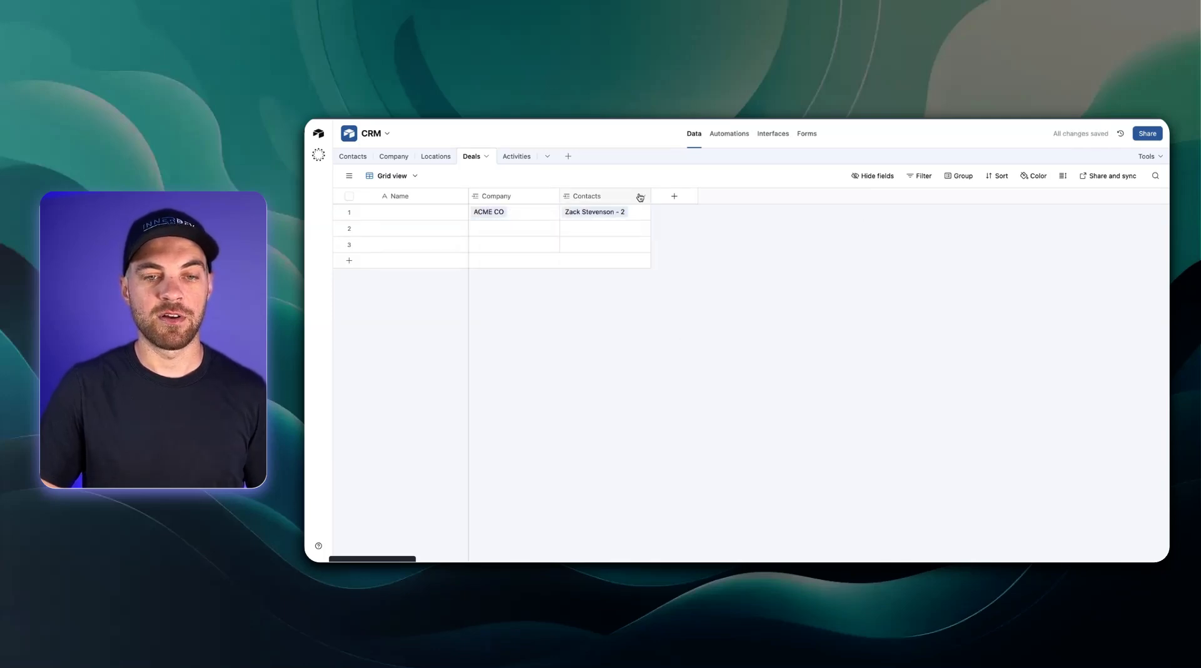
- Widen the Company and Contacts columns of the Deals table slightly
drag(653, 199, 660, 200)
drag(559, 197, 571, 197)
drag(667, 197, 670, 198)
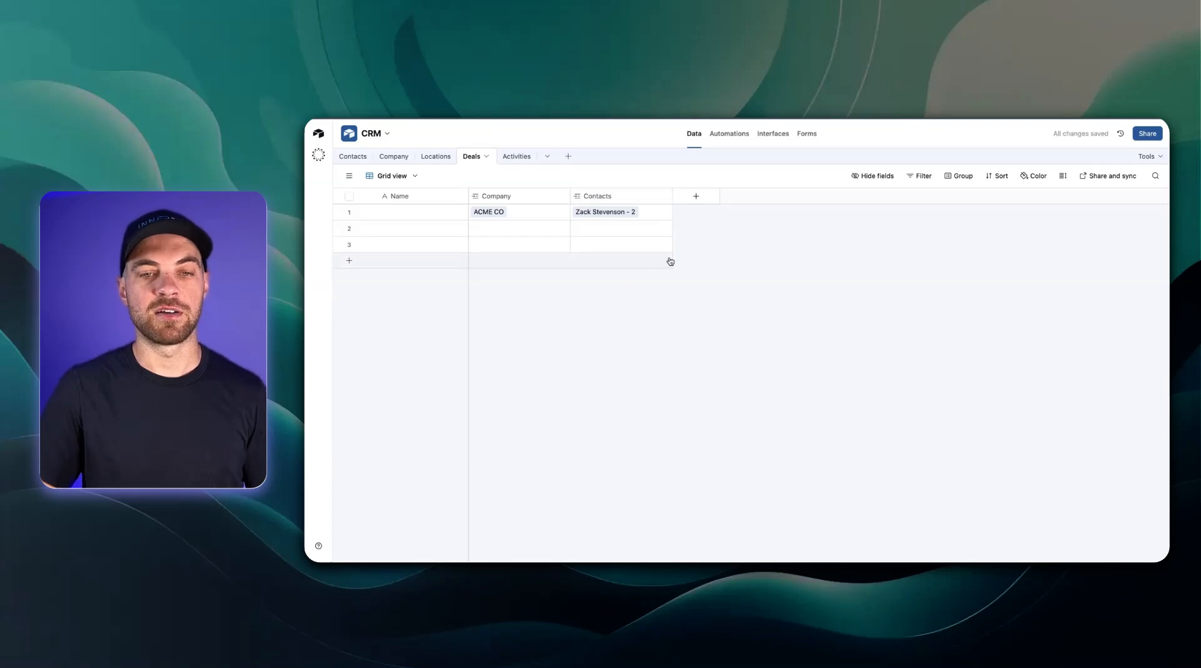
- Add an Autonumber field named ID to the Deals table and place it directly before Company
click(696, 198)
text(auto)
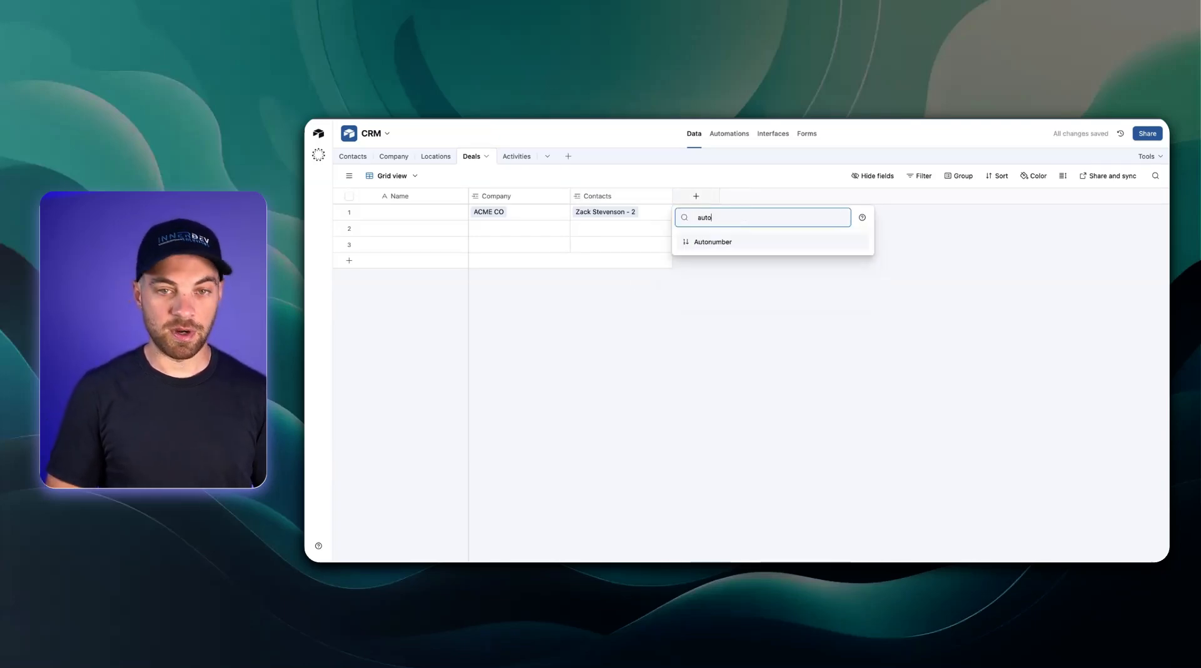
click(701, 244)
click(840, 299)
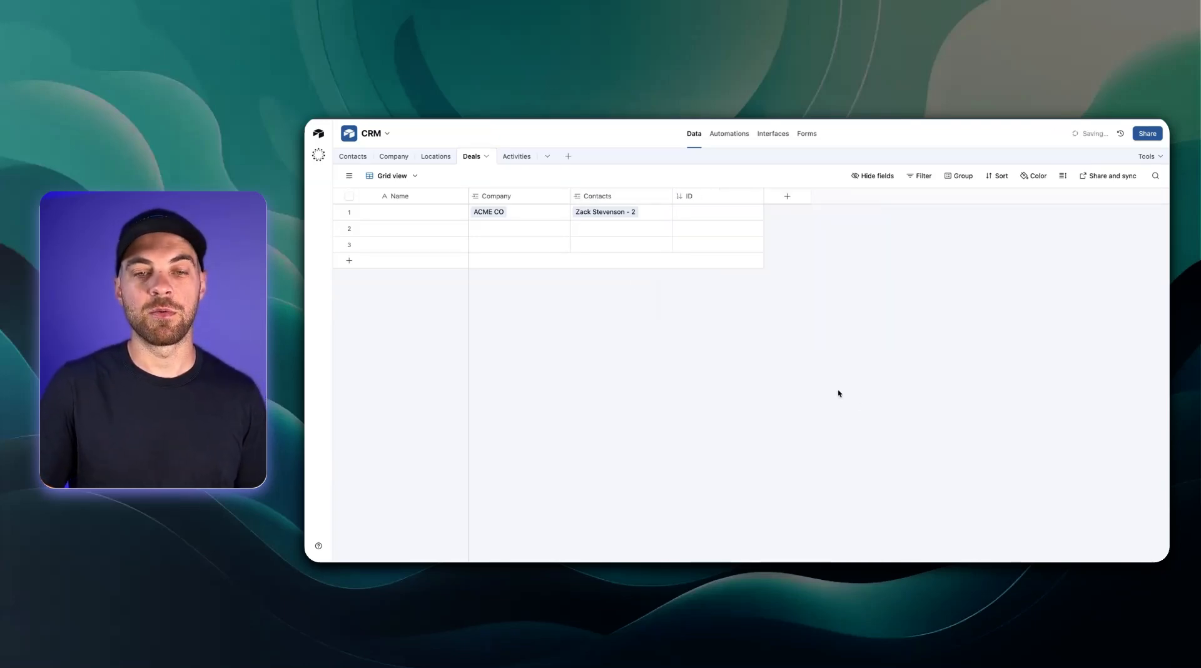
drag(718, 196, 486, 248)
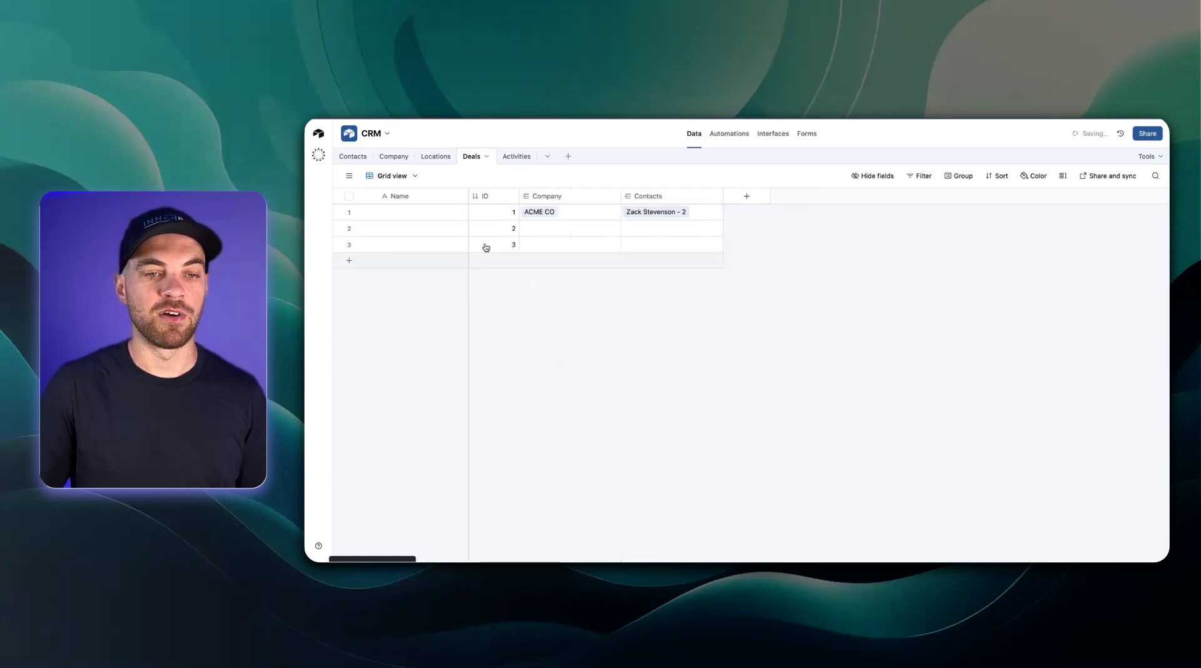
- Rename the primary field of Deals to Deal ID and make it the formula ID & " - " & Company
double_click(431, 196)
text(Deal ID)
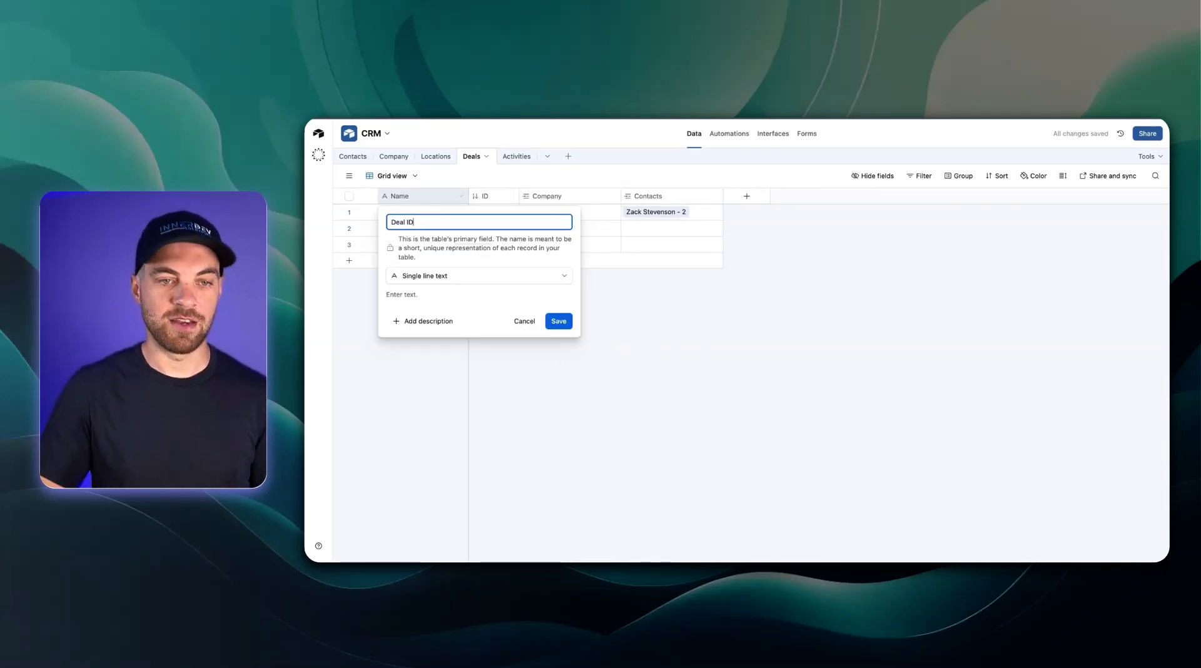
click(471, 275)
text(form)
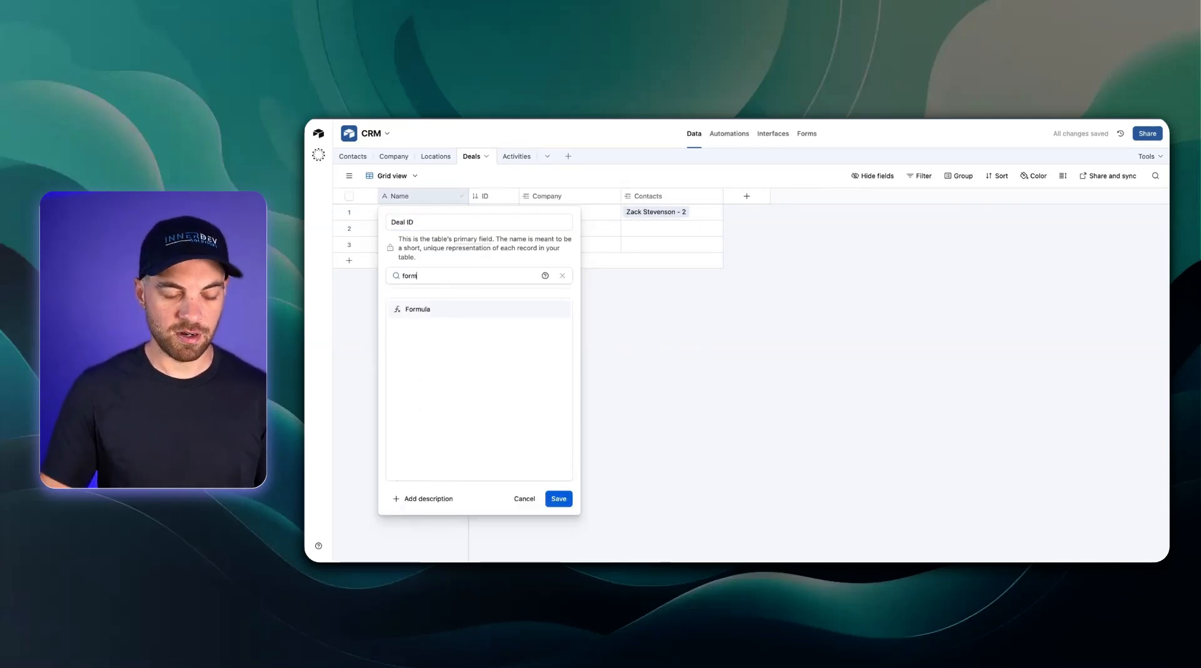
click(478, 311)
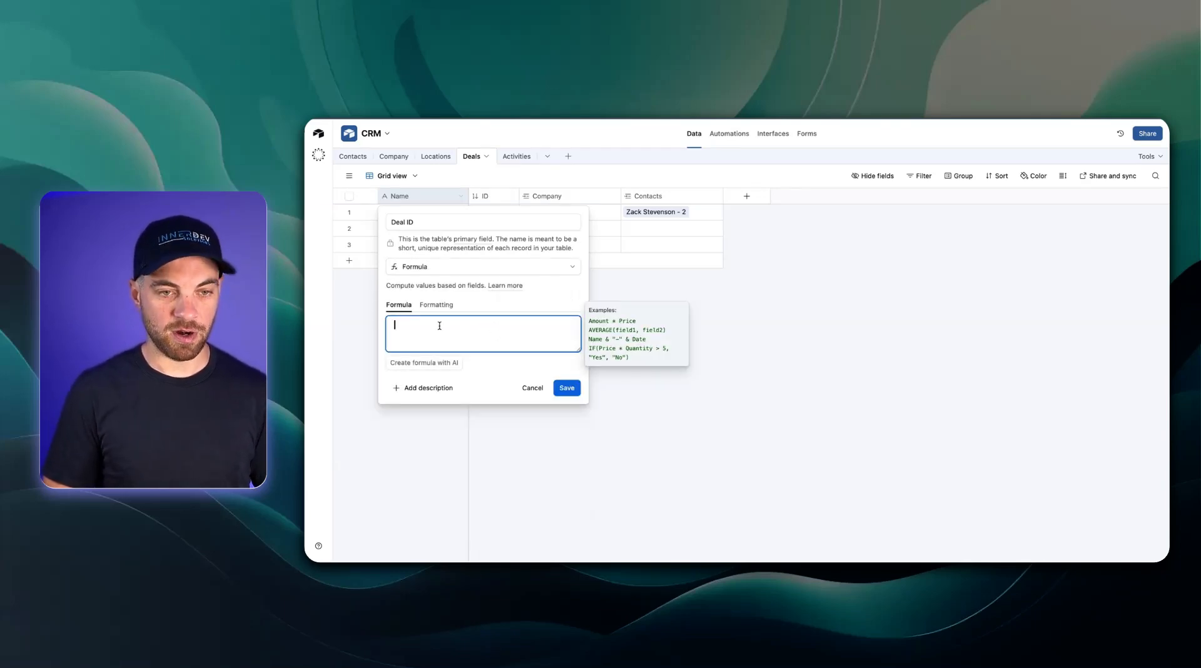
text(id)
key(Return)
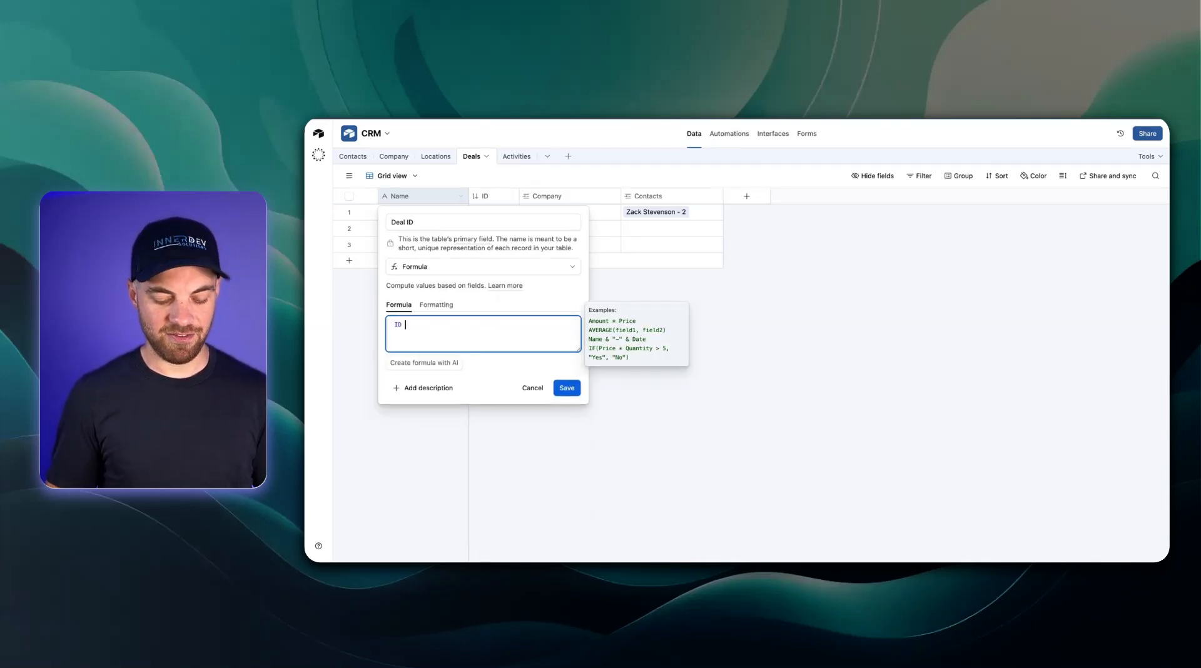
text(& " - )
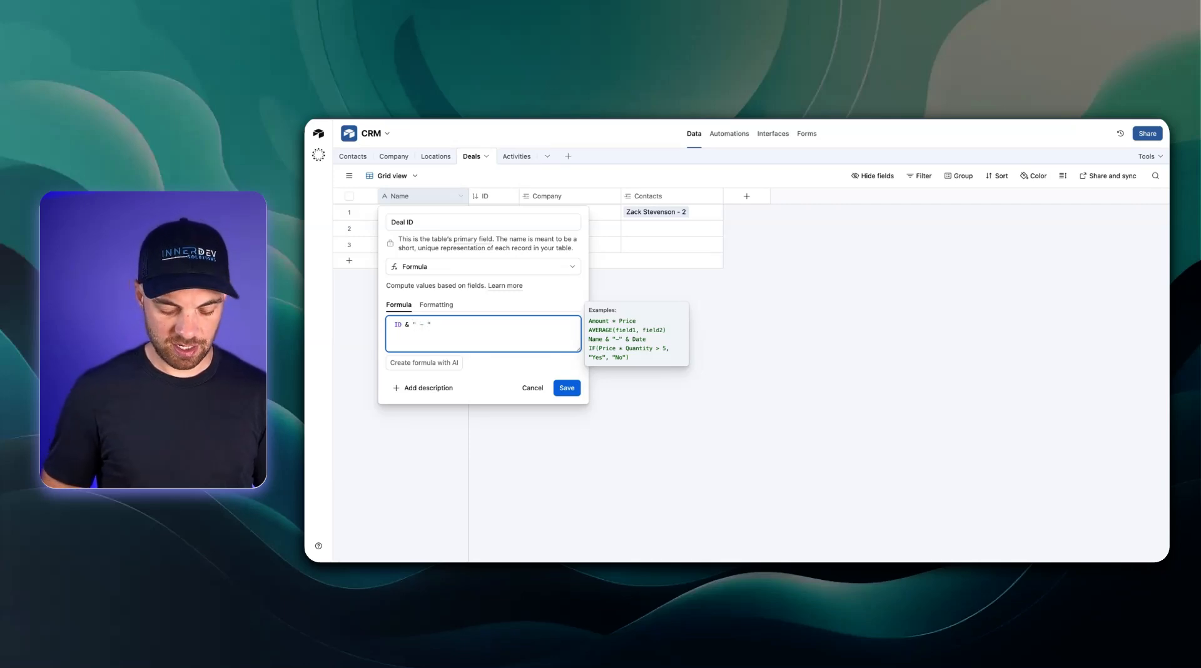
text(" & com)
click(471, 368)
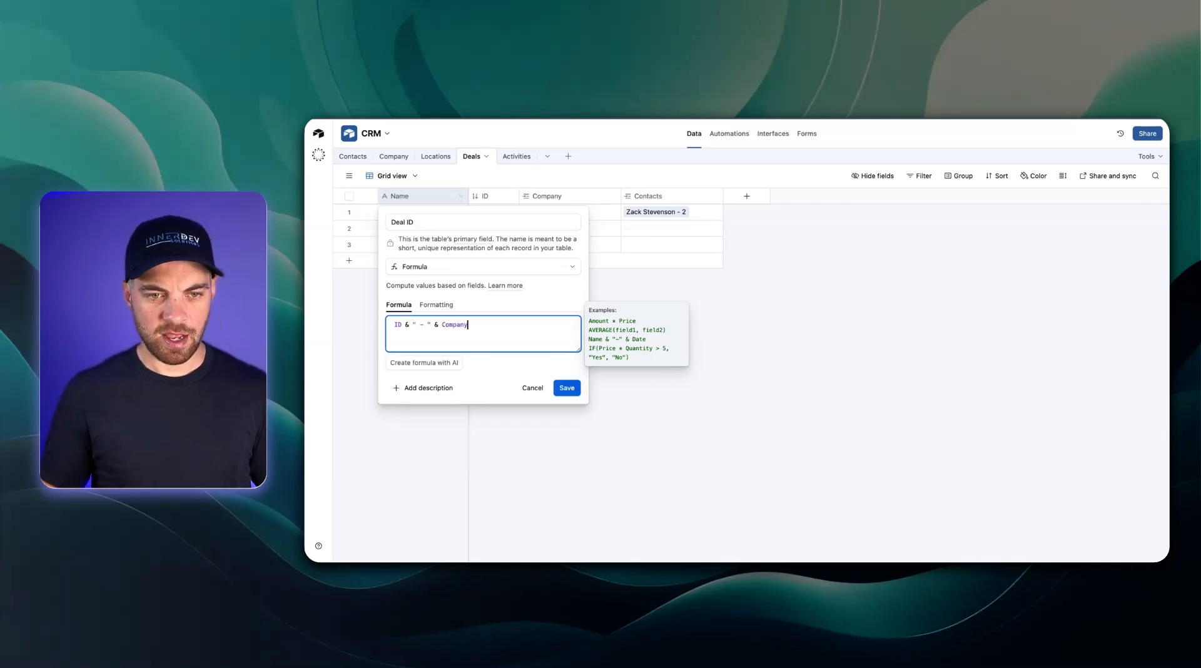
click(580, 394)
click(847, 429)
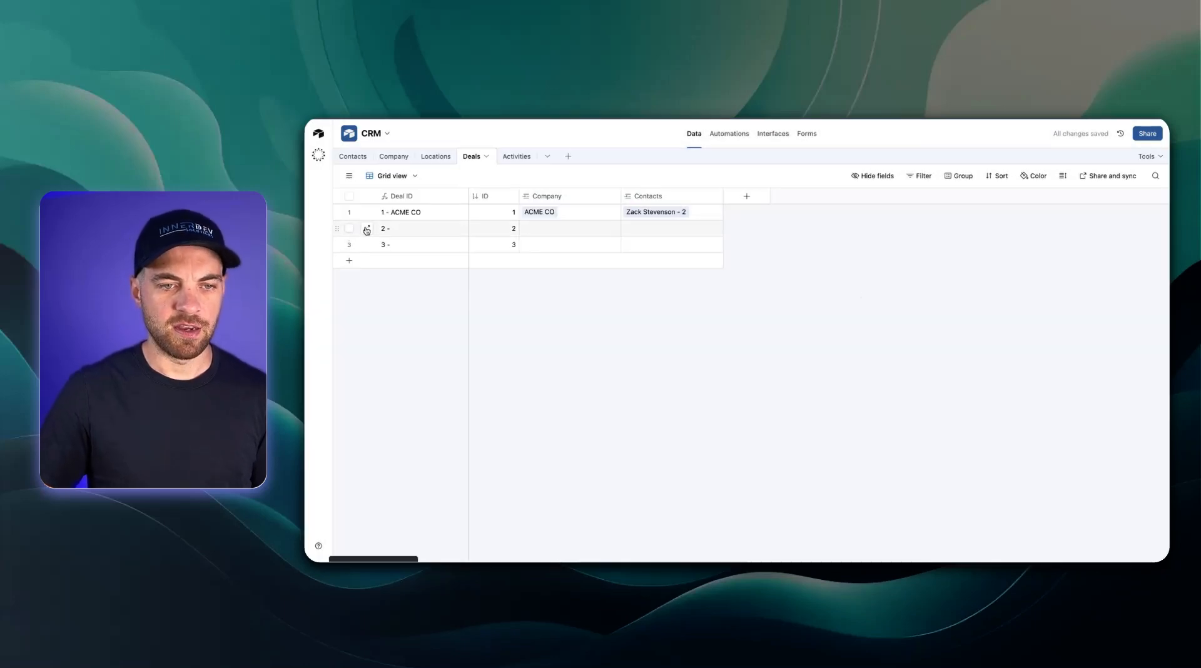
- Add a Currency field named Deal Value to the Deals table
click(752, 199)
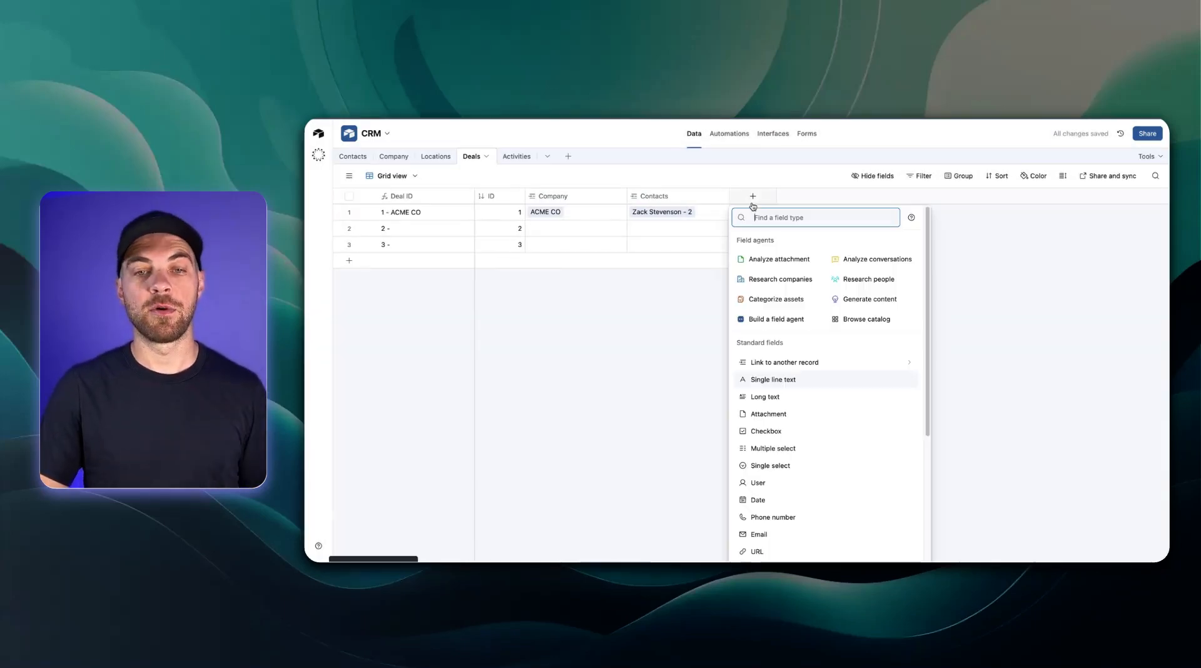
text(currency)
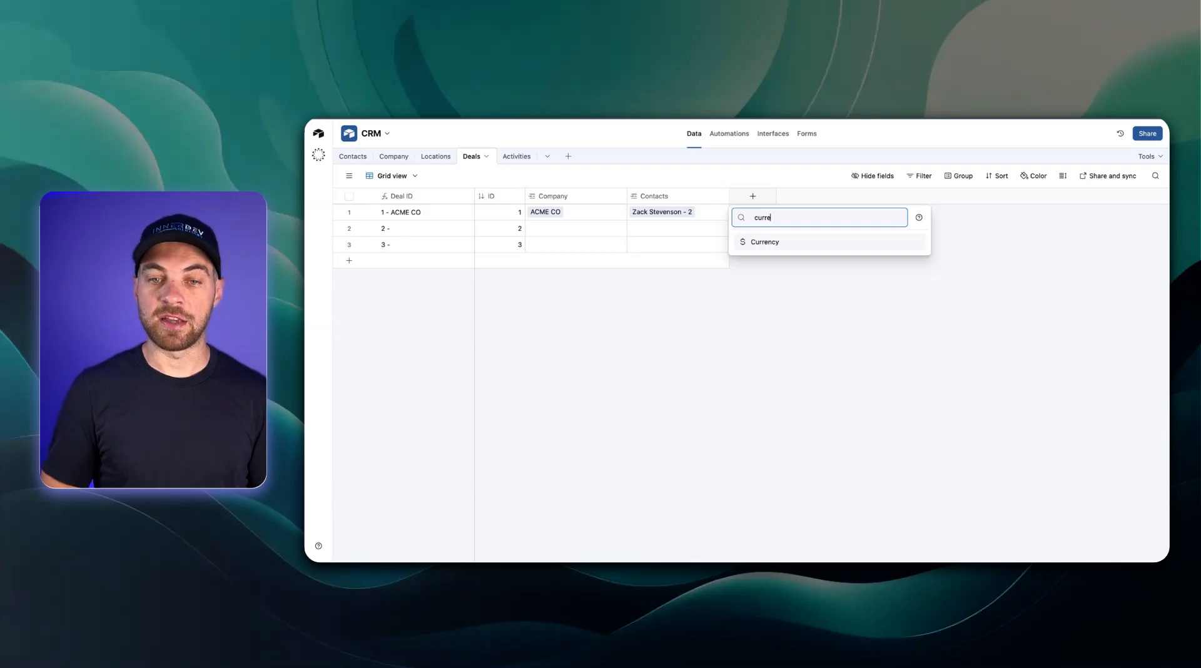
key(Return)
text(Deal Value)
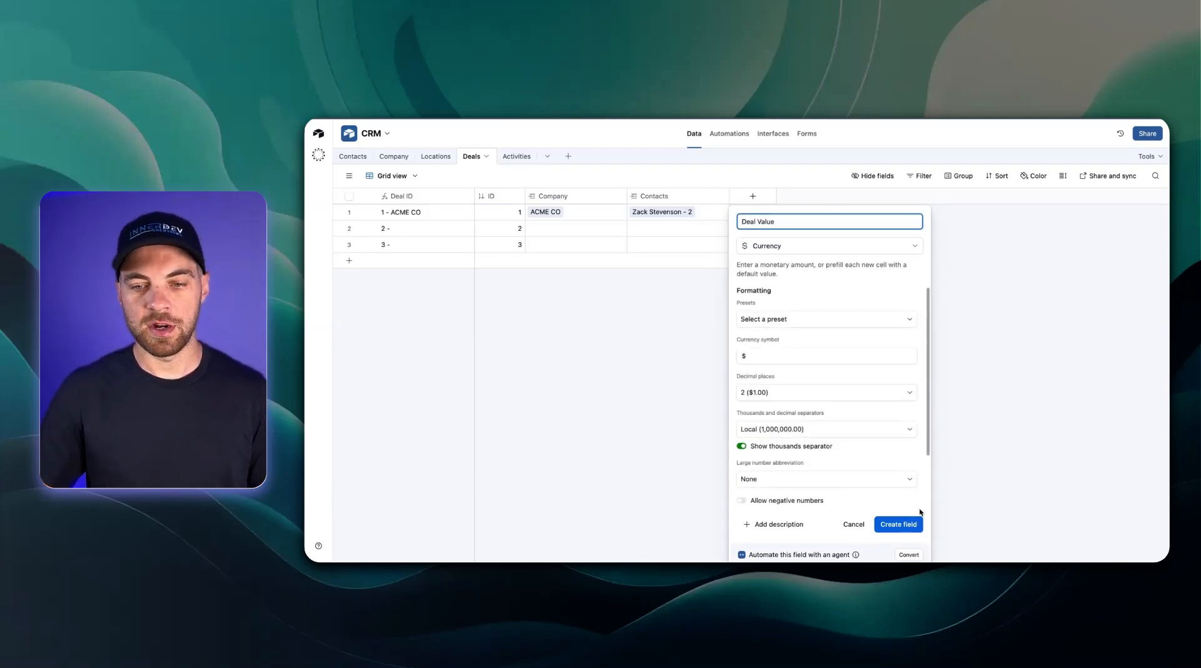
click(898, 525)
- Set up a new Single select field named Stage in the Deals table
click(838, 200)
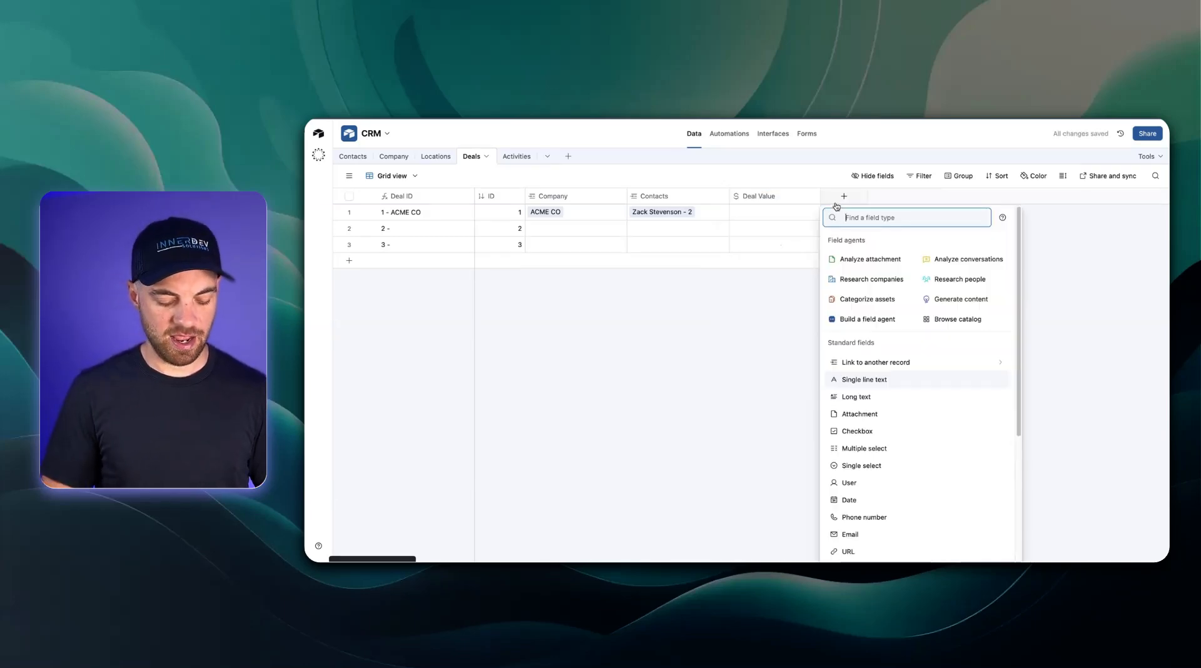
text(ss)
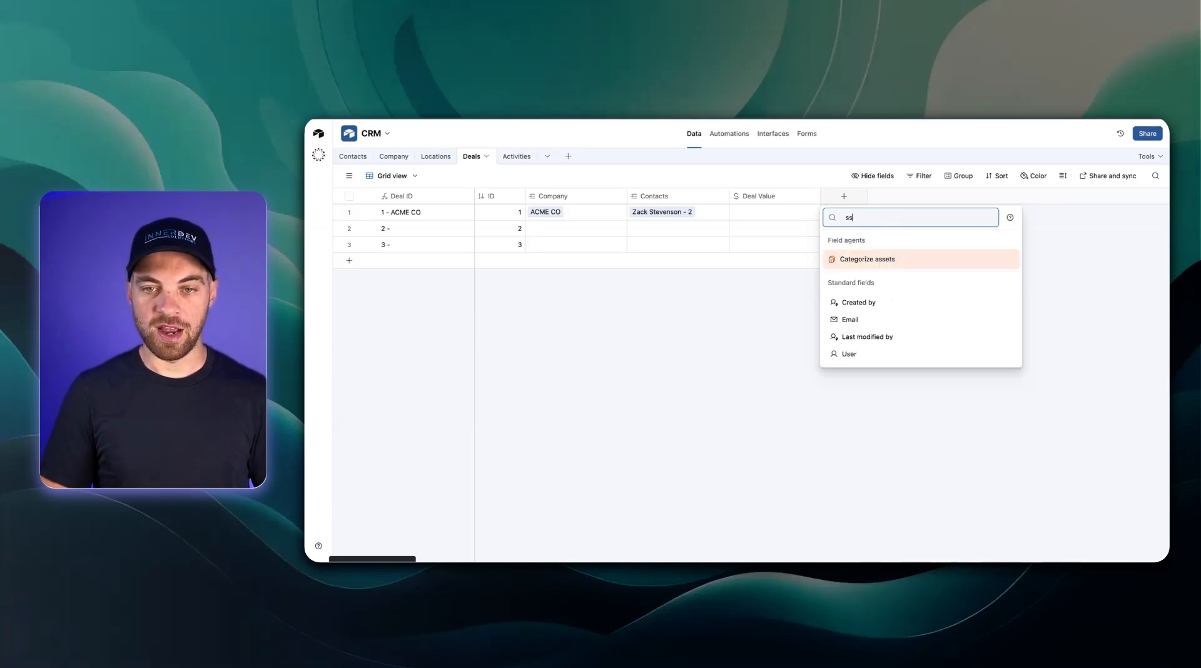
key(BackSpace)
text(ing)
key(Down)
key(Return)
text(Stage)
- Give the Stage field the options Quote, Proposal and Closed, and create it
click(915, 357)
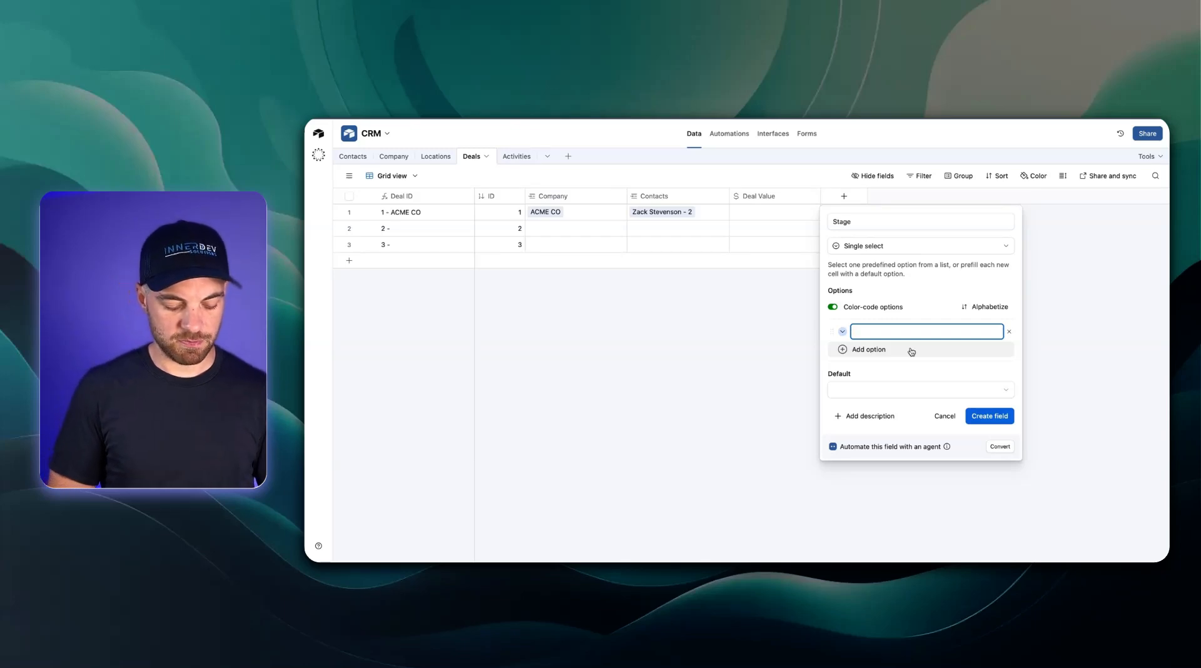
text(Quote)
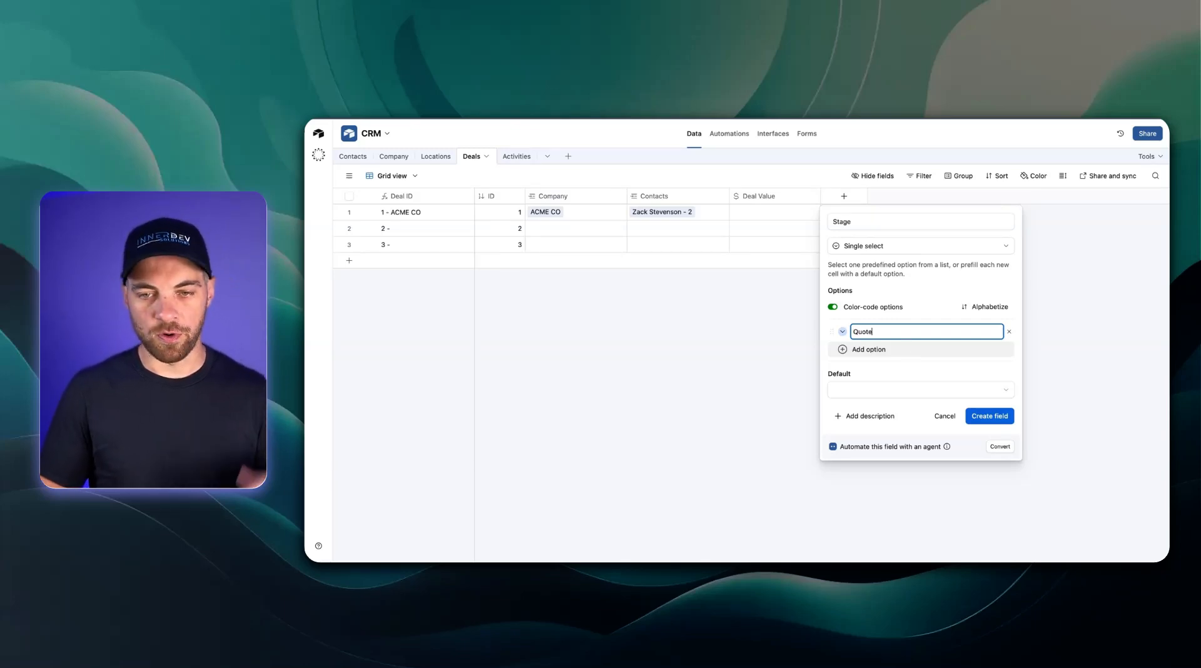
key(Return)
text(Proposal)
key(Return)
text(Clos)
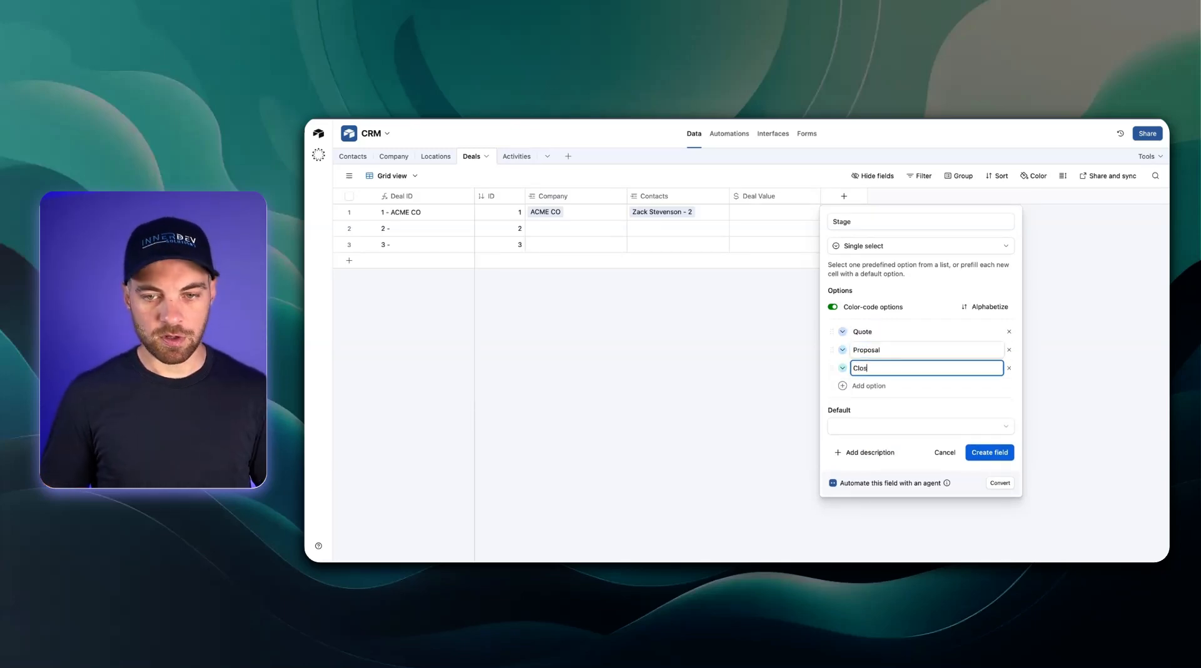
text(ed)
click(989, 452)
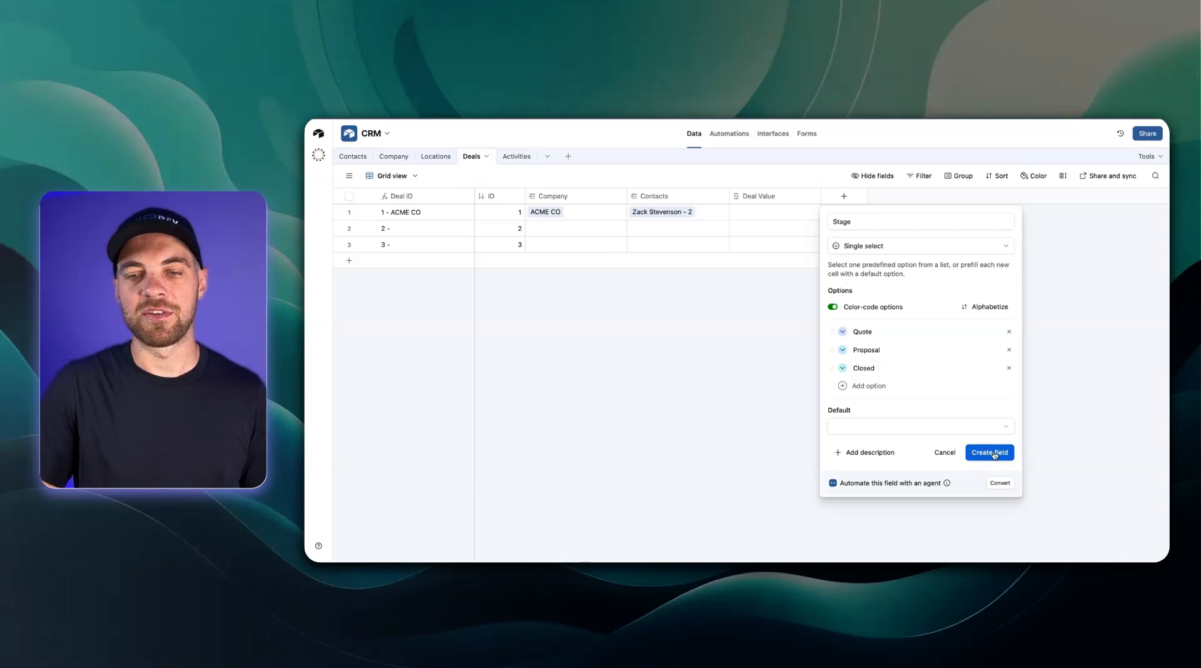
- Set the stage of the first deal record to Quote
click(839, 214)
click(852, 214)
click(839, 263)
- Add a Date field named Expected Closing Date to the Deals table
click(935, 197)
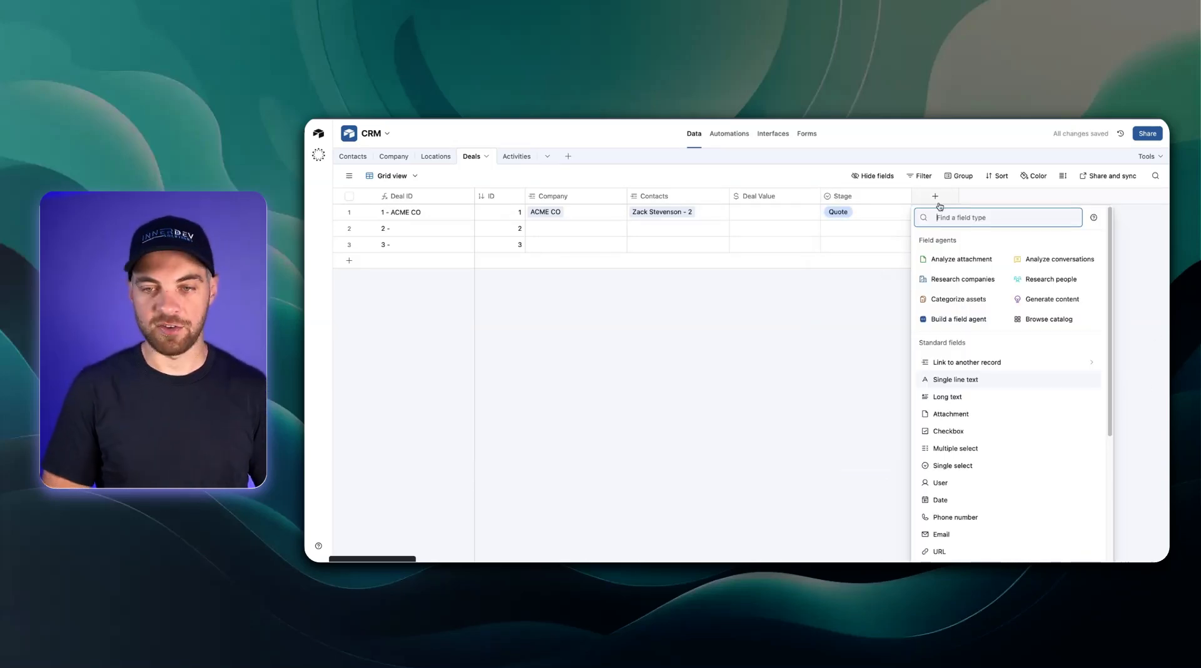
text(date)
click(995, 246)
text(Expected Closing Date)
click(991, 308)
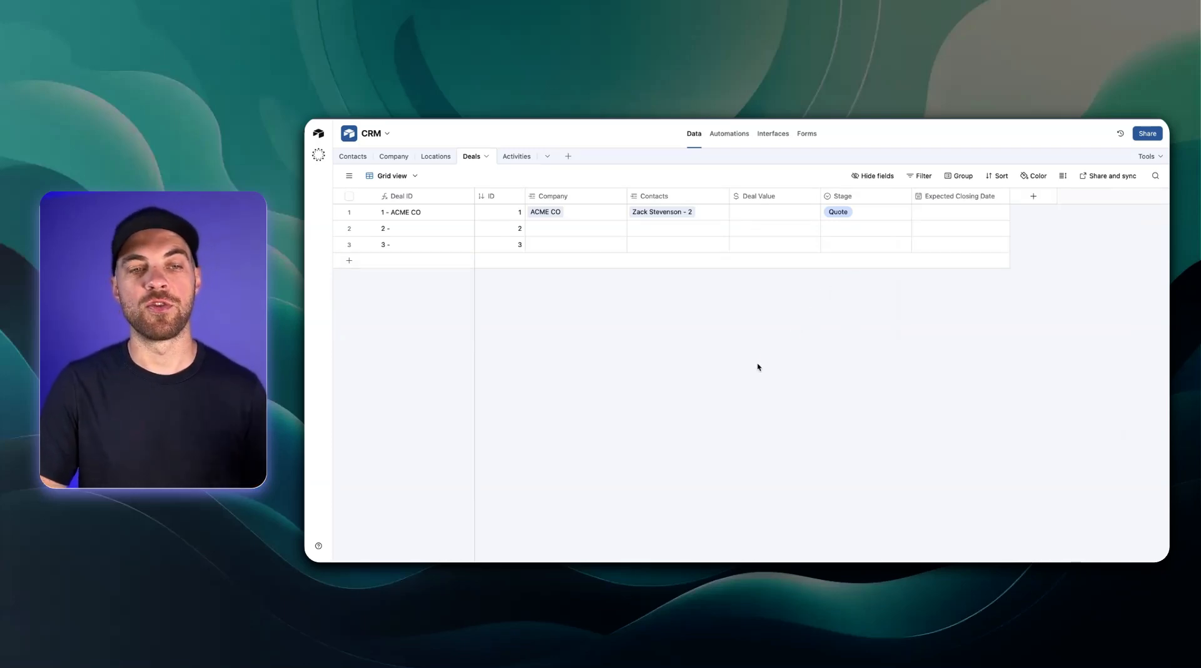
- Add a field to the Activities table that links to Company and allows multiple linked records
click(515, 160)
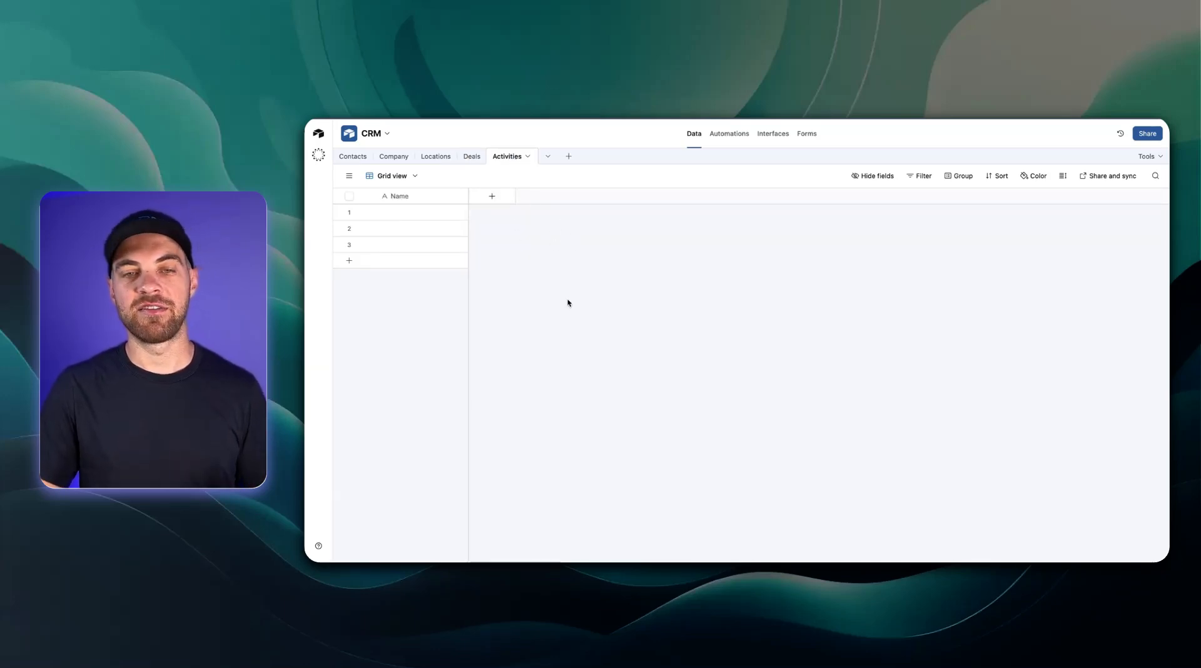
click(492, 196)
text(compan)
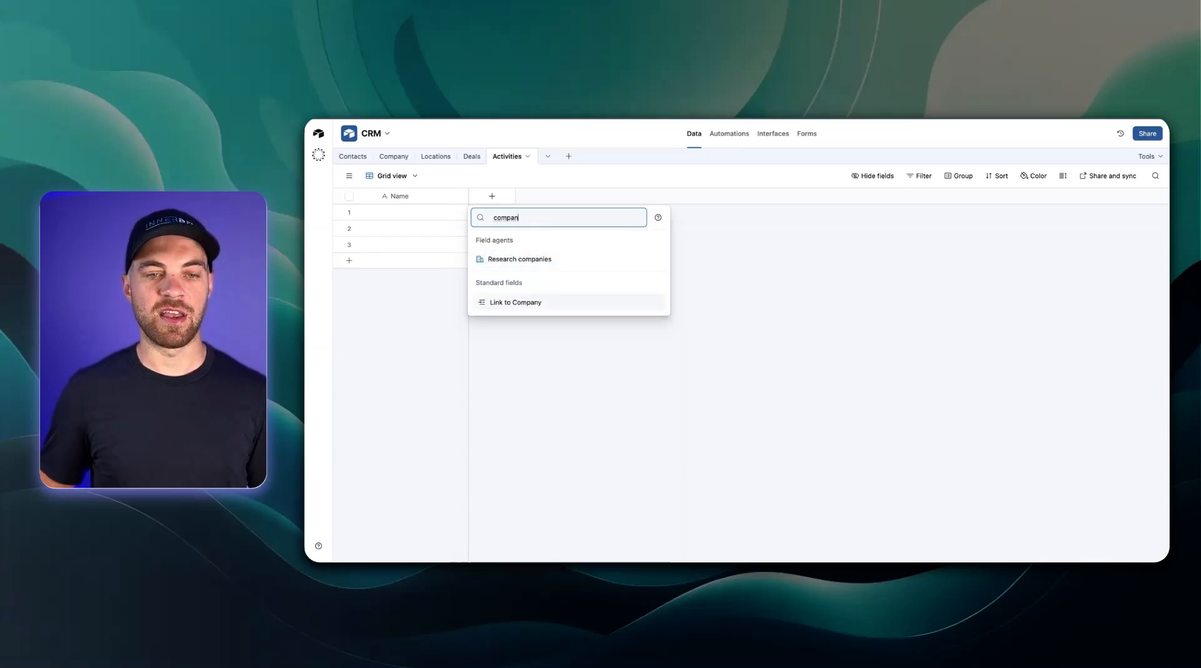
click(516, 302)
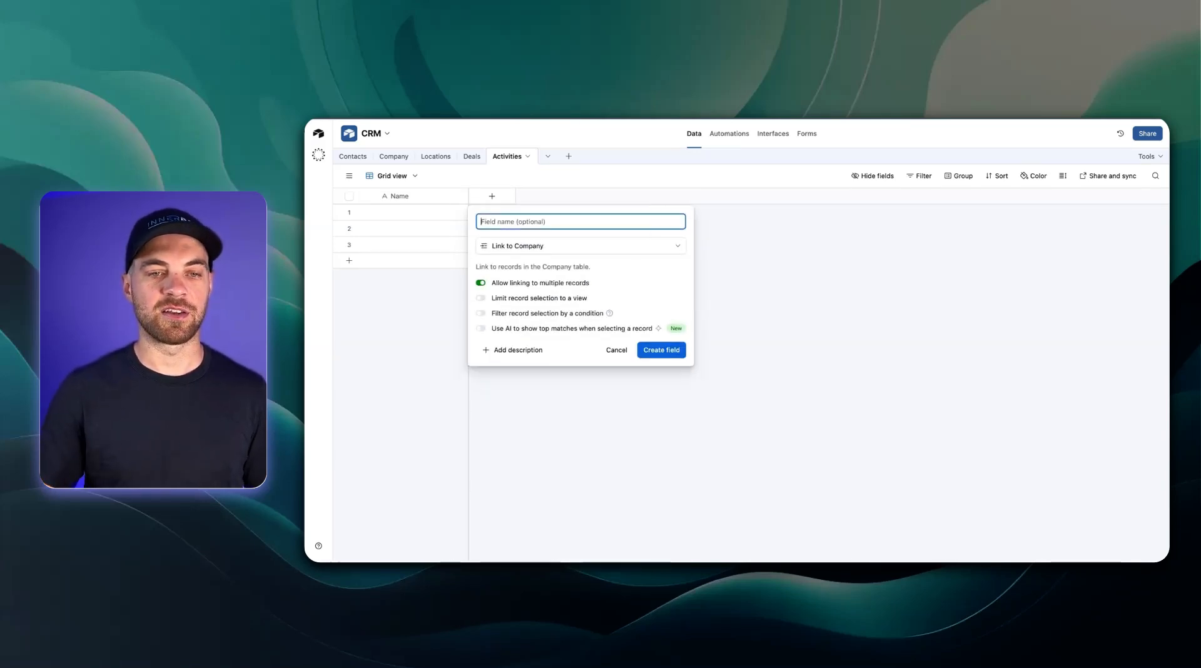
key(Return)
- Add a field to the Activities table that links to Contacts and allows multiple linked records
click(576, 201)
text(cont)
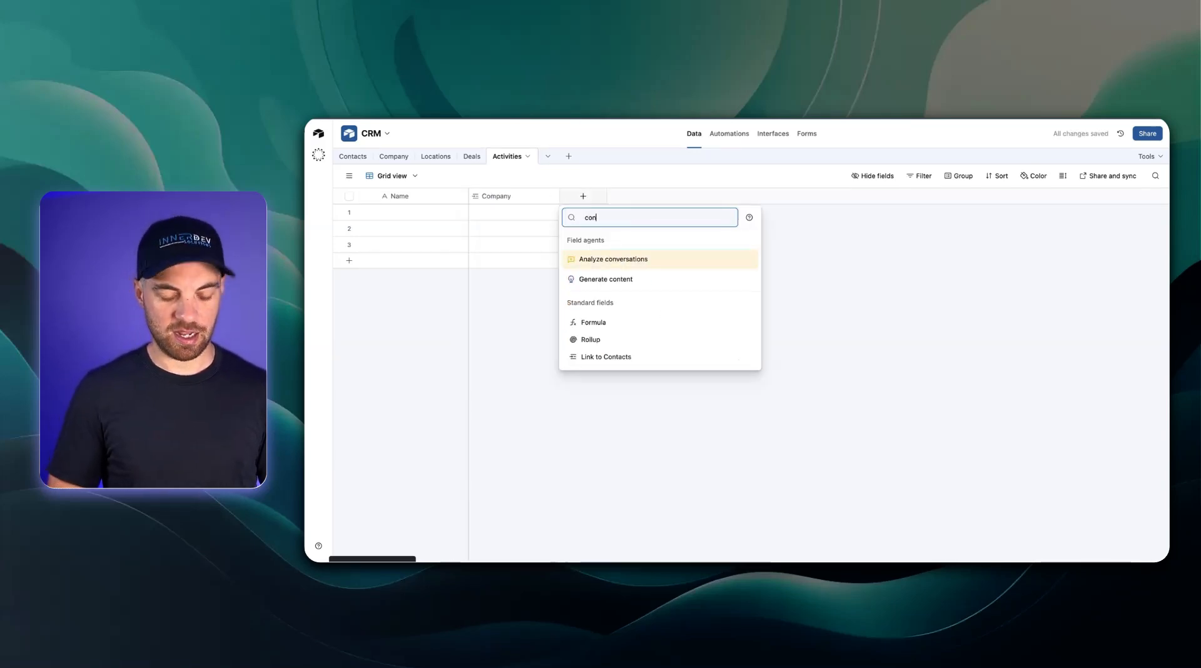
click(604, 302)
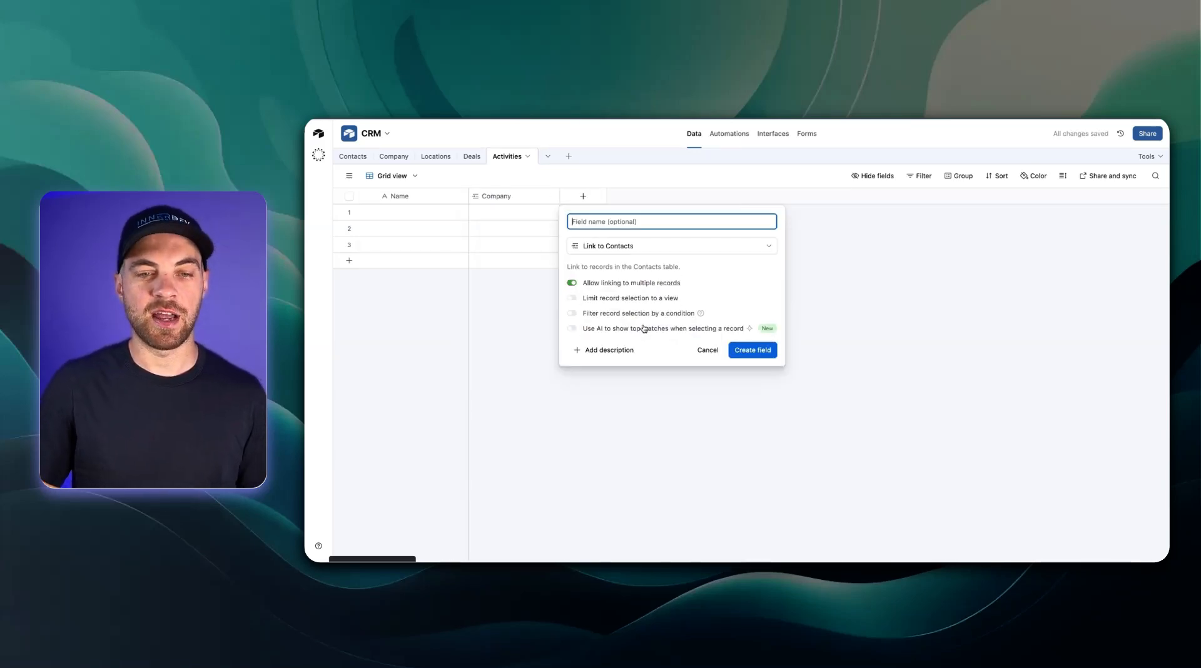
click(754, 351)
- Add a field to the Activities table that links to Deals and allows multiple linked records
click(674, 196)
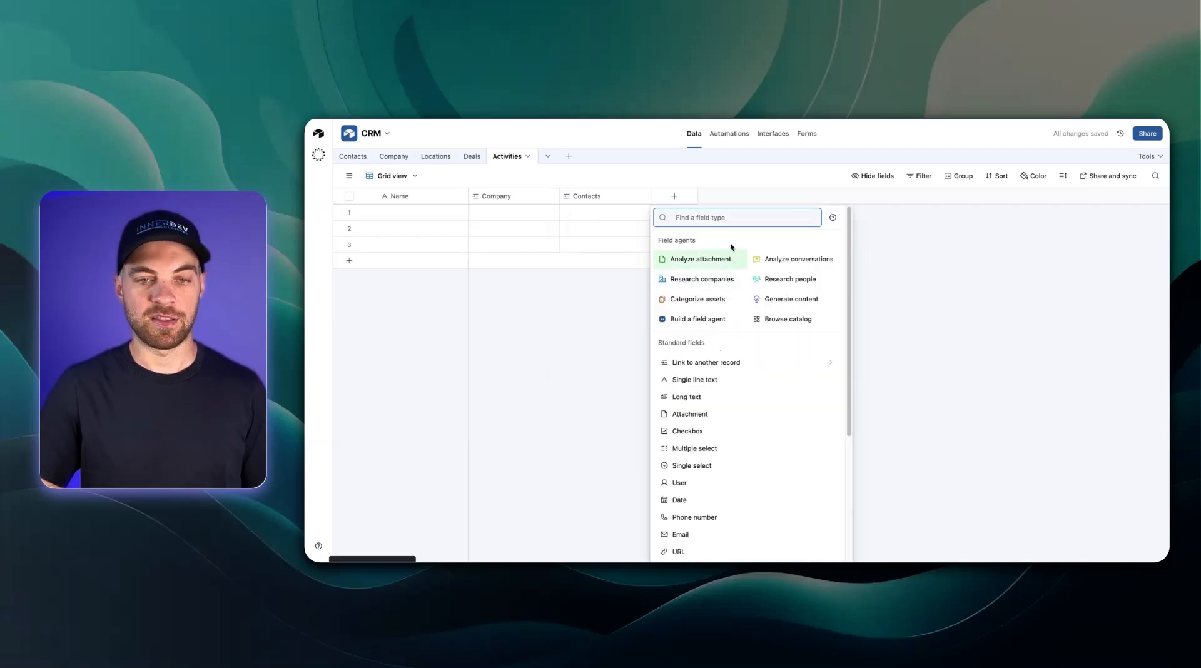
text(deal)
click(754, 239)
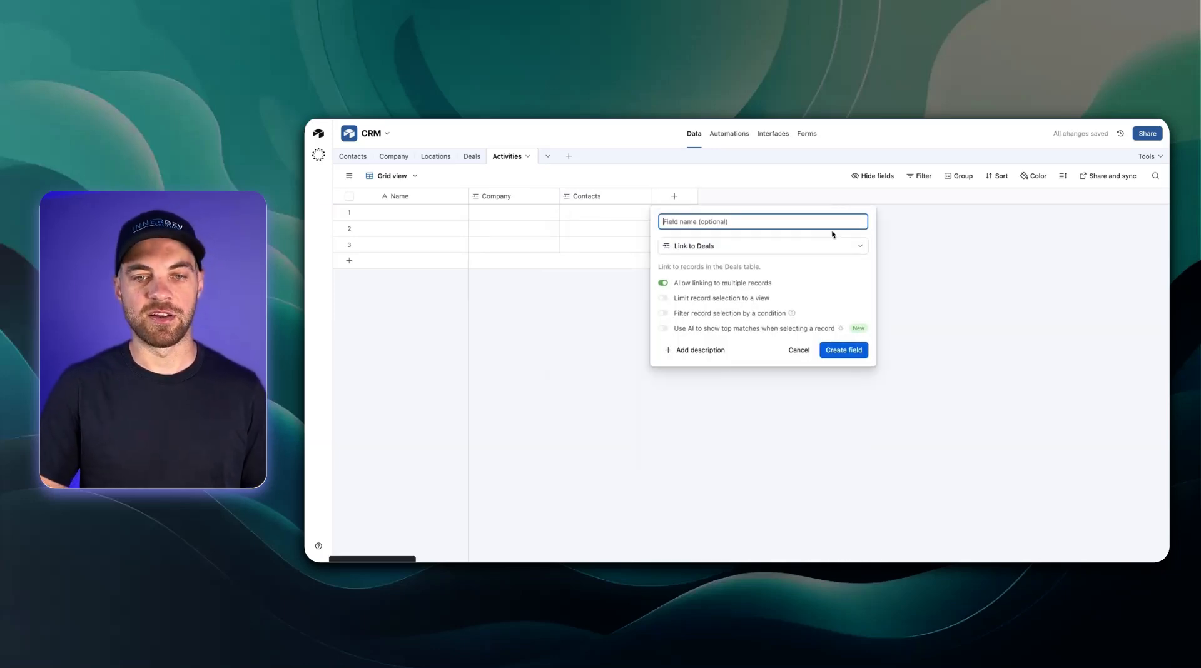
key(Return)
- Add a Long text field named Notes to the Activities table and widen its column
click(767, 197)
text(long)
click(787, 246)
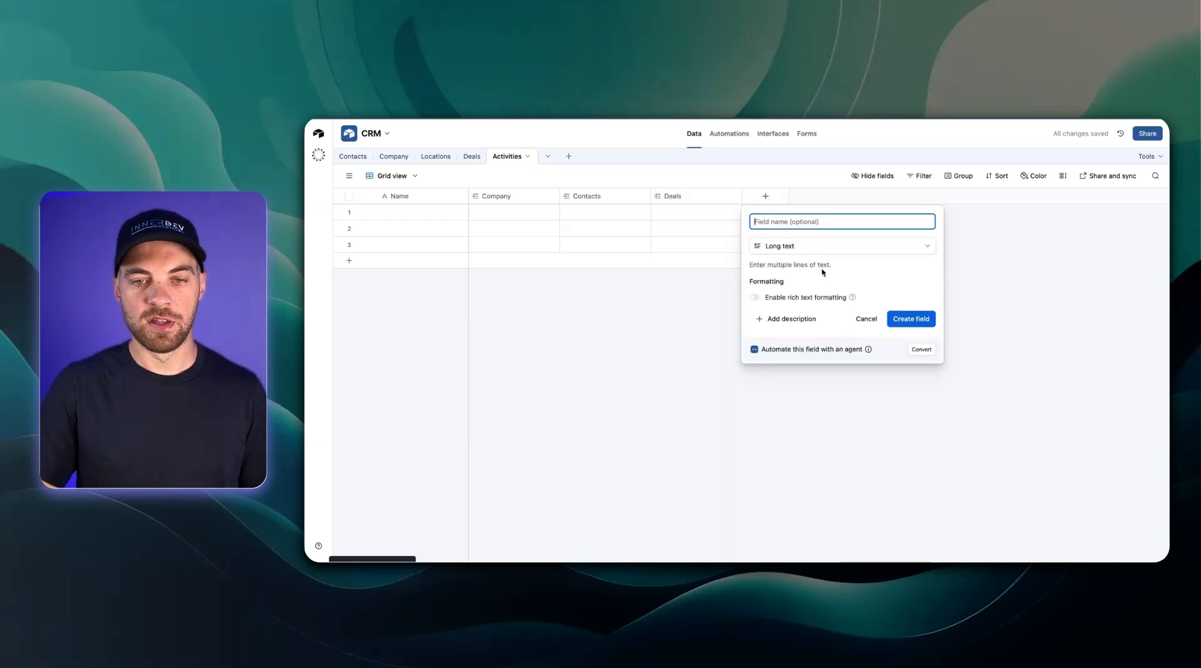
text(Notes)
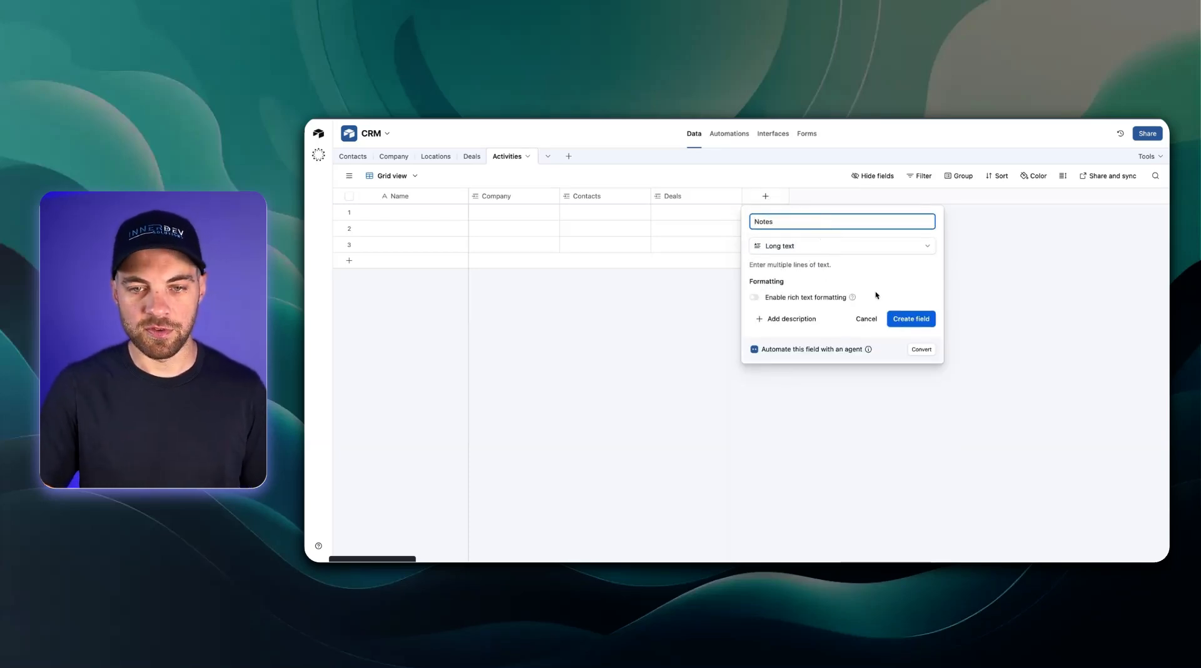
click(910, 319)
drag(832, 196, 878, 194)
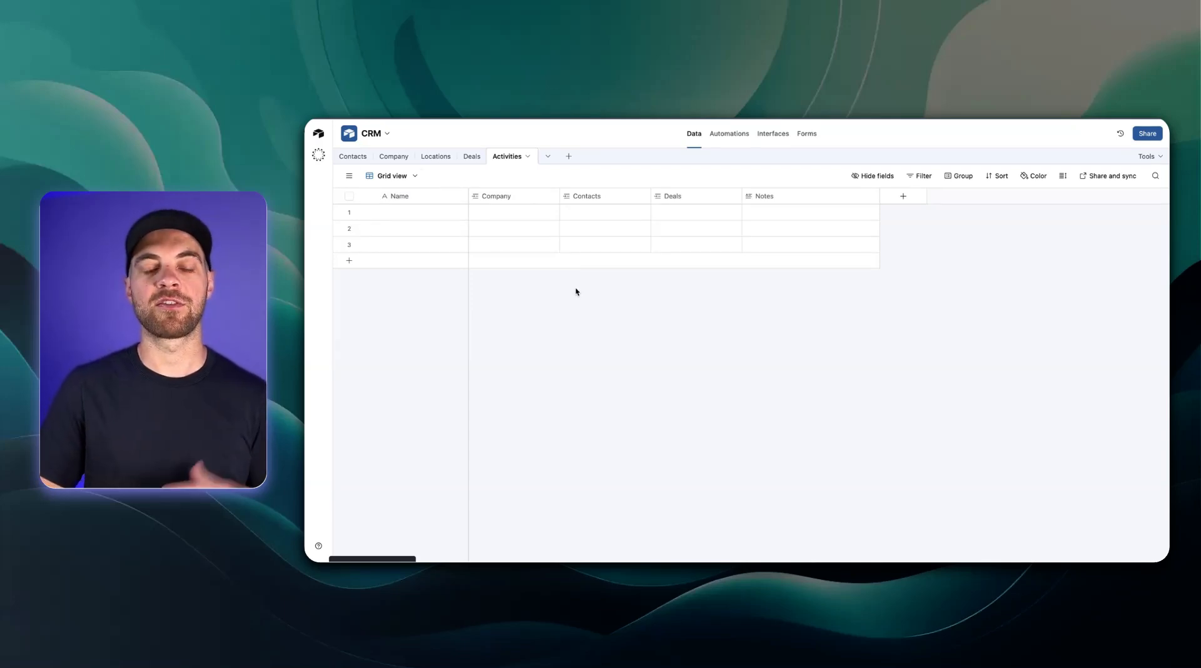
- Rename the primary field of the Activities table to Activity ID
double_click(400, 196)
text(Activity)
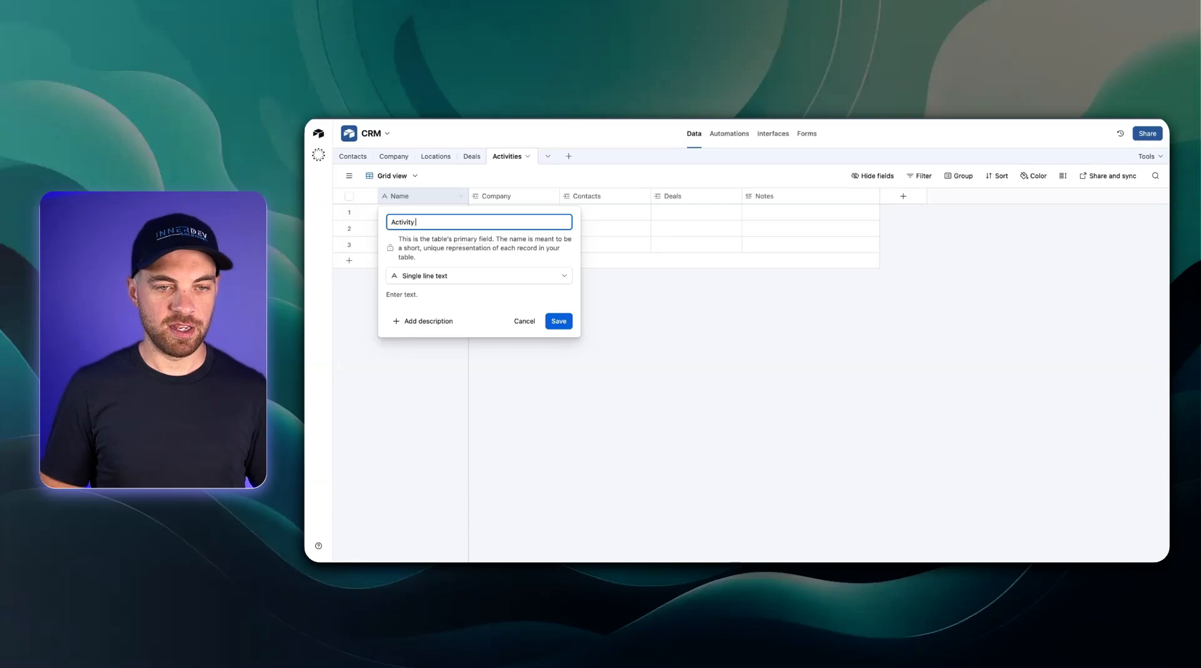
key(Return)
- Add an Autonumber field named ID to the Activities table
click(924, 196)
text(auto)
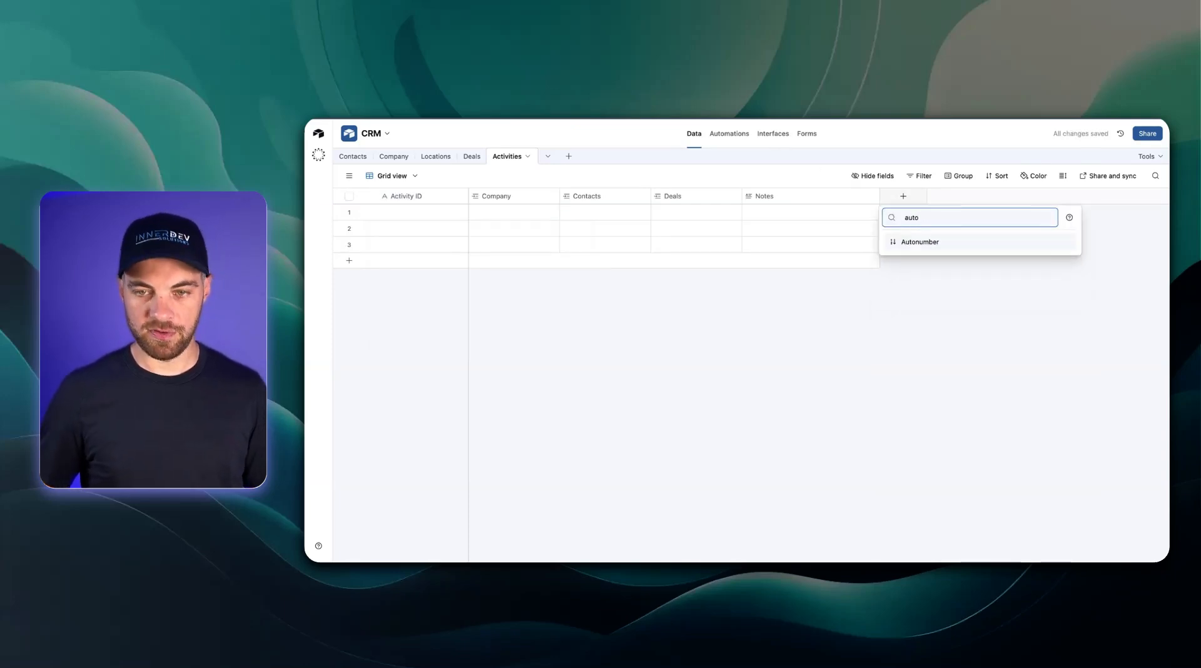
key(Return)
click(1050, 299)
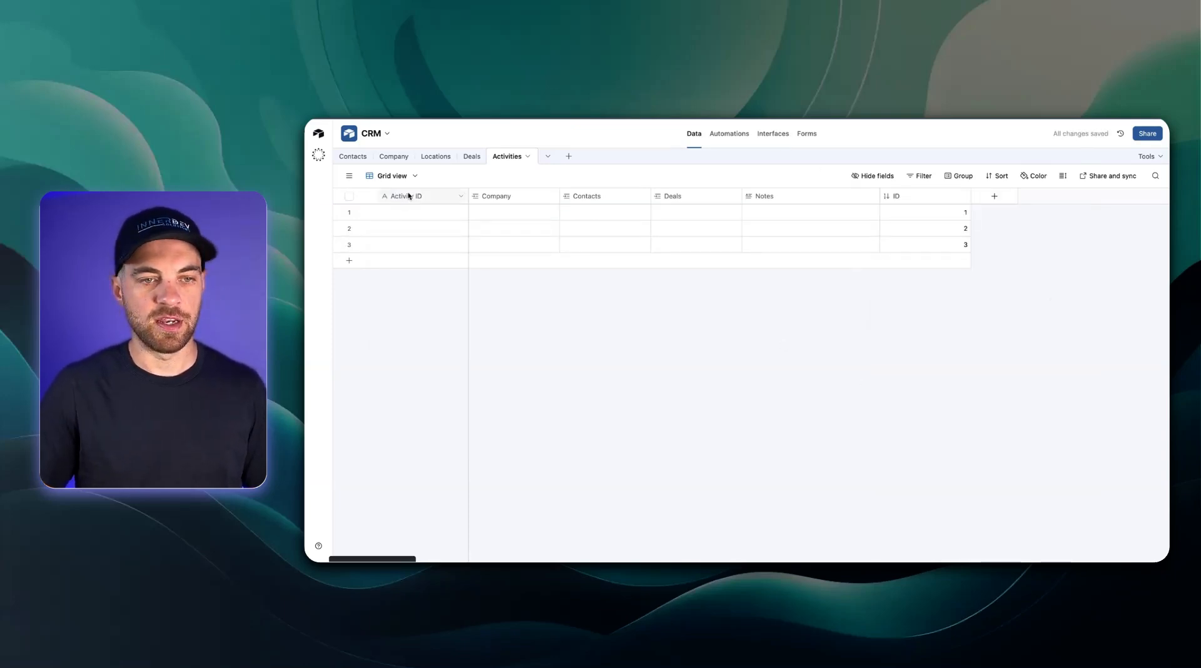
- Convert the Activity ID field to a Formula field that returns the autonumber ID
double_click(407, 197)
click(532, 275)
text(form)
key(Return)
click(522, 321)
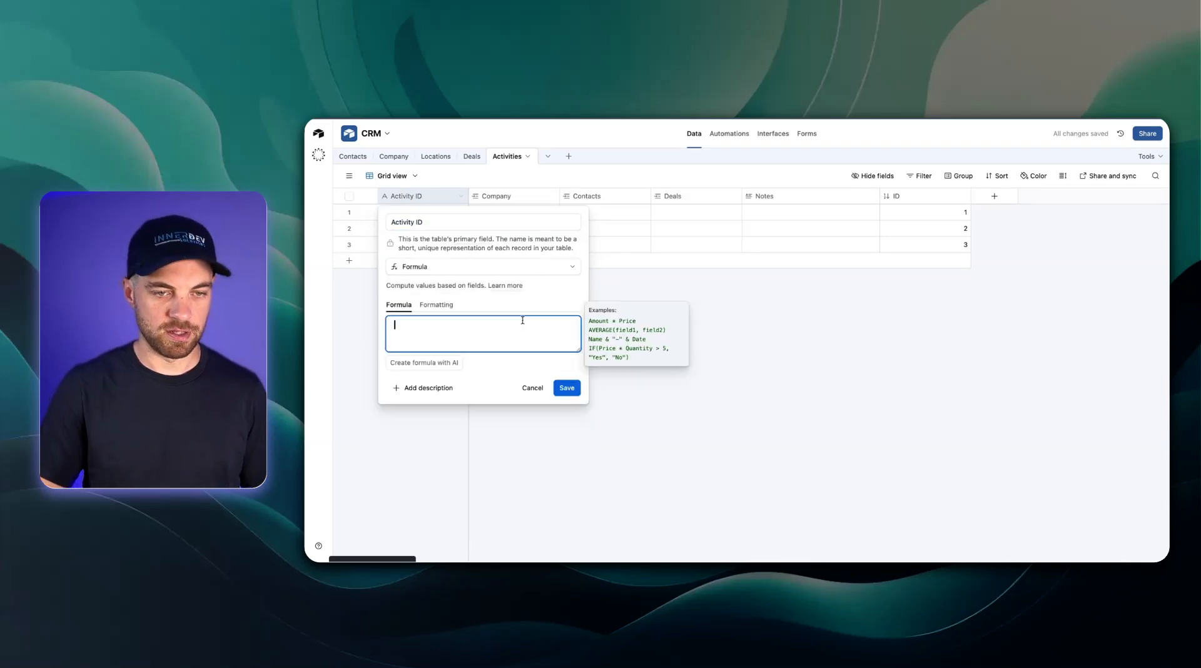
text(auto)
key(BackSpace)
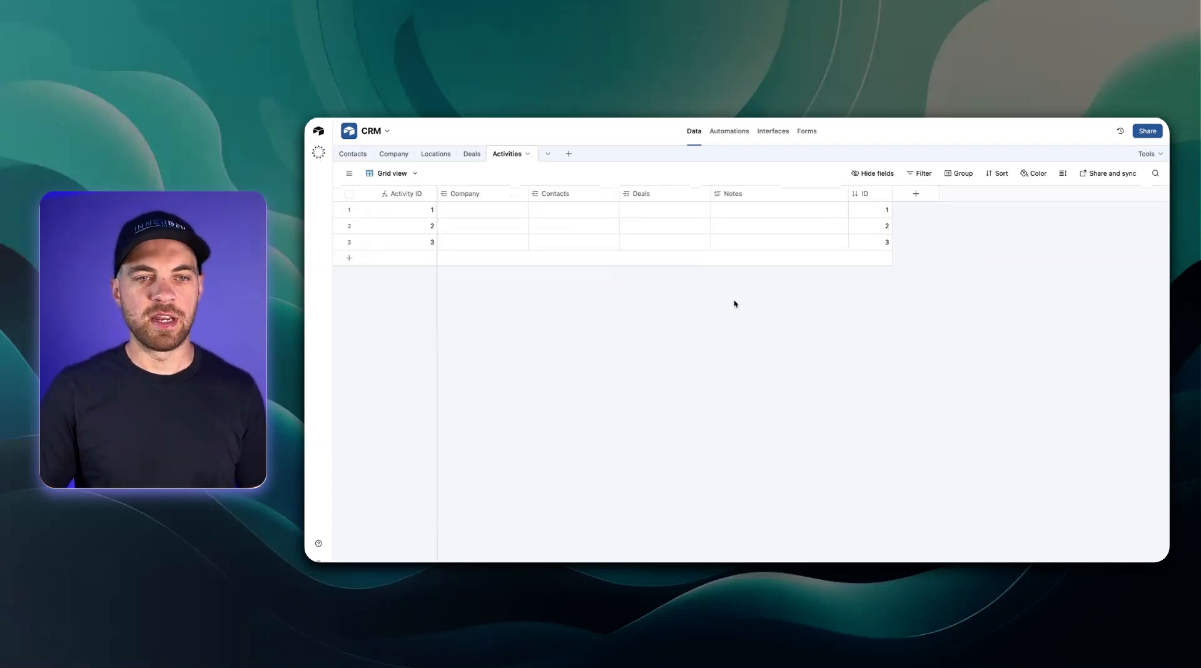
- Insert a Date field directly after the Company field in the Activities table
right_click(507, 197)
click(514, 299)
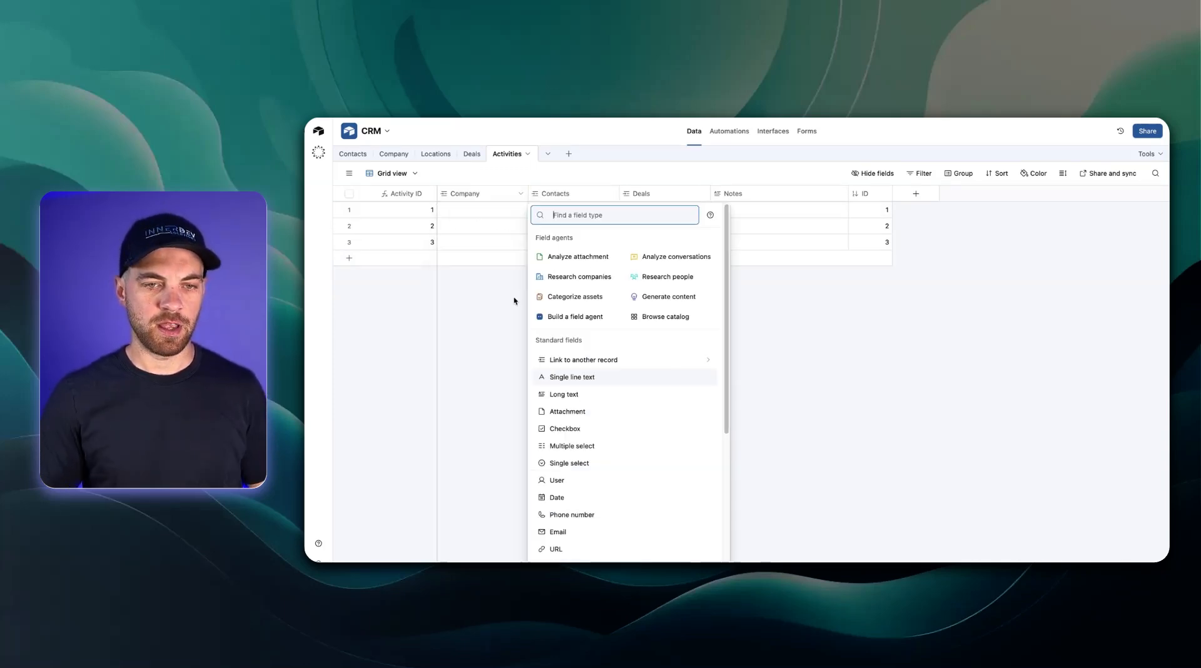
text(date)
key(Return)
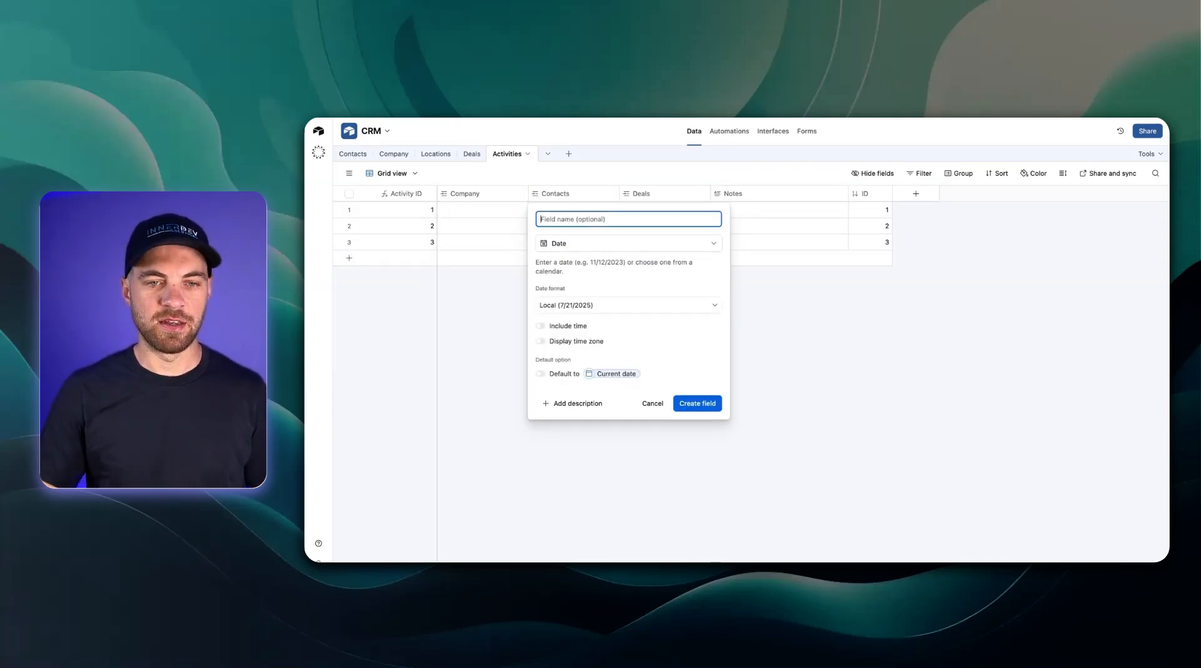
key(Return)
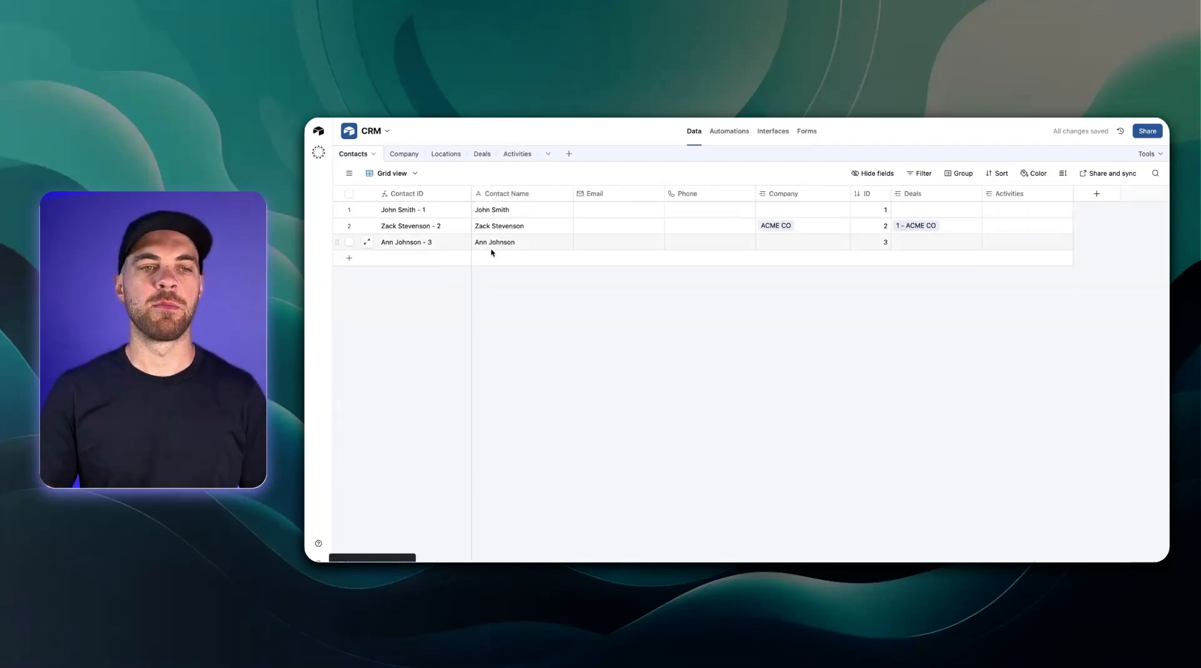
click(403, 155)
click(439, 154)
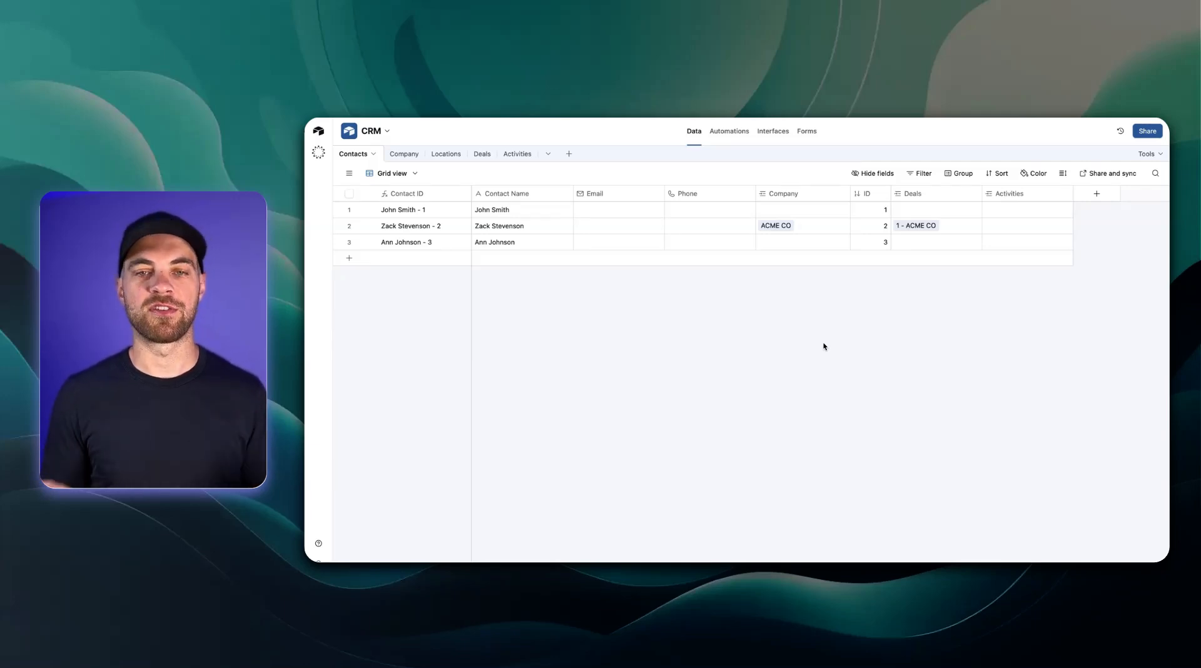
- Start building a new interface manually for the CRM base, keeping the default name Interface
click(783, 136)
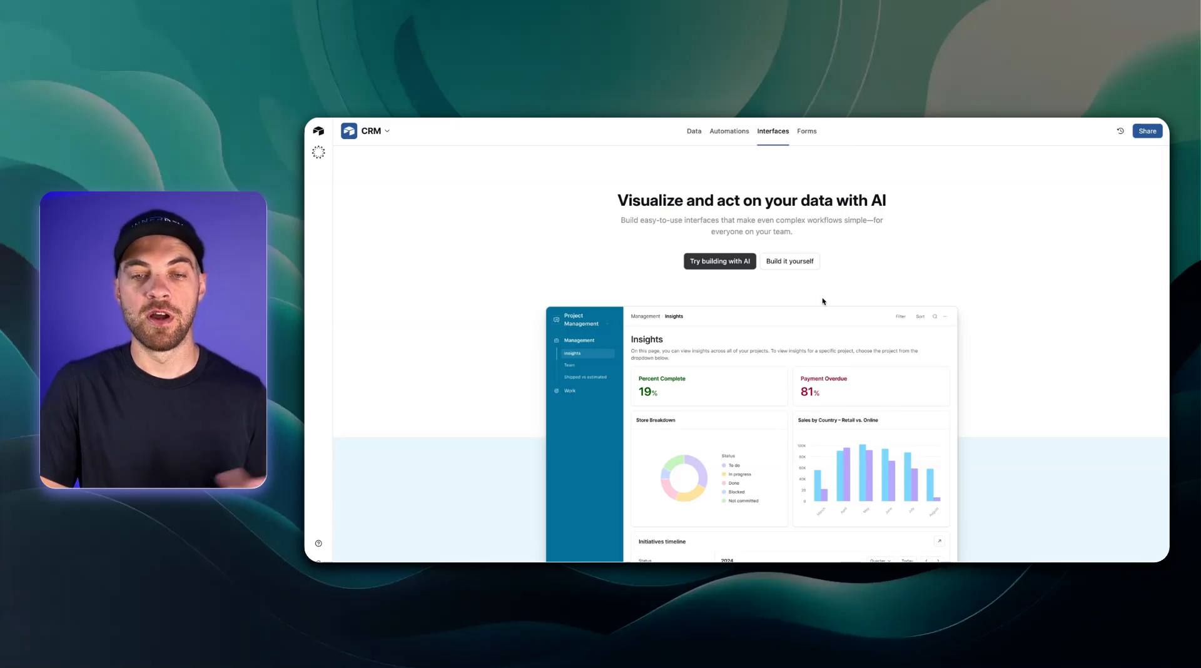
click(791, 263)
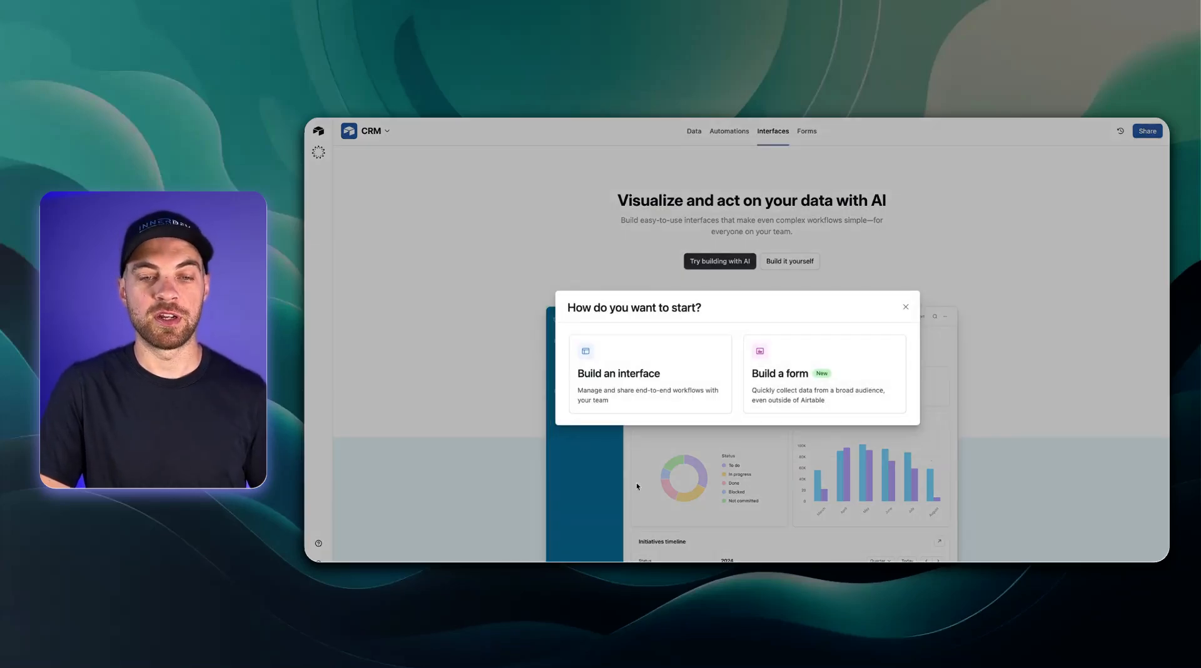
click(632, 405)
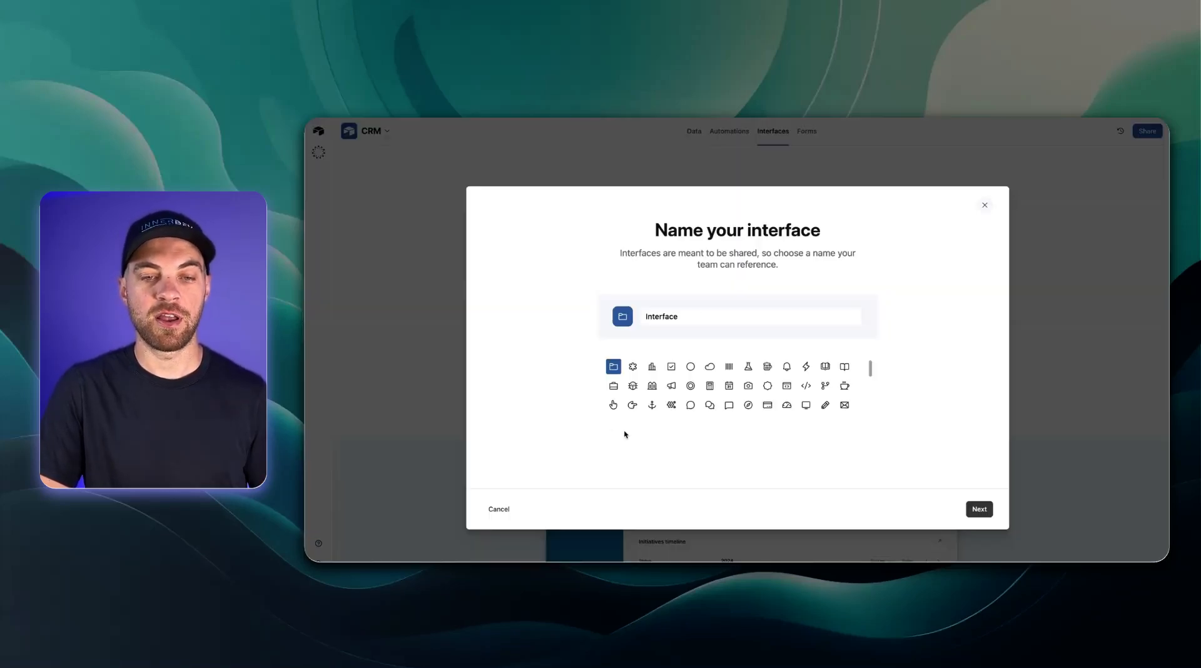
click(980, 510)
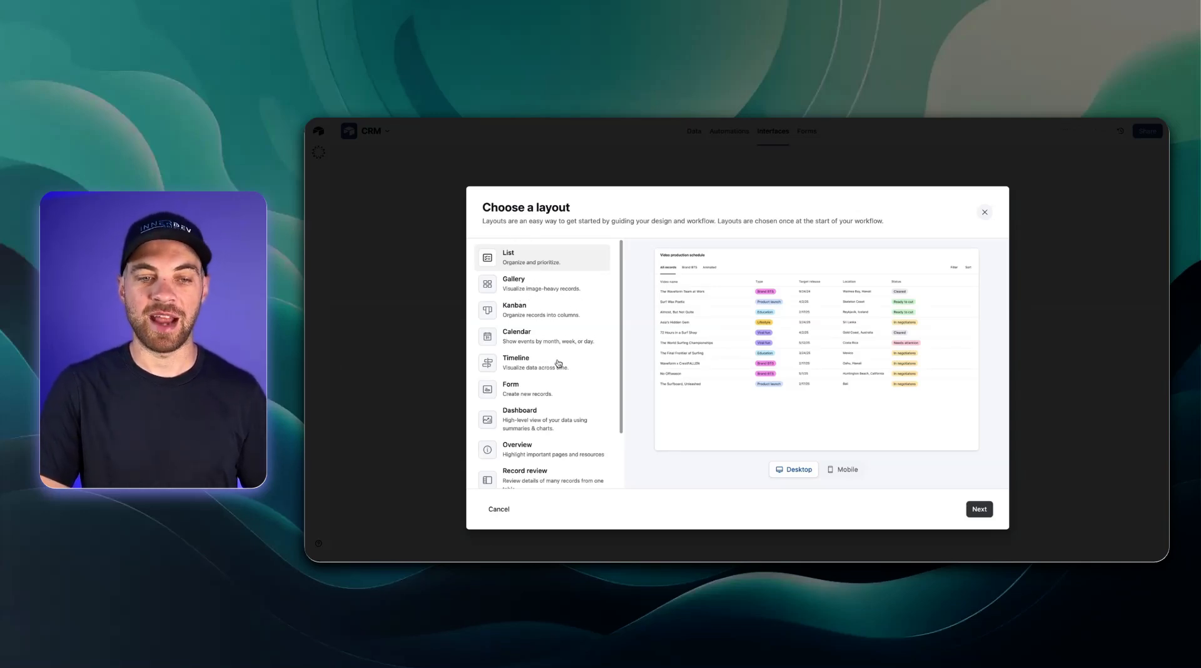
- Choose the Record review layout for the interface's first page
scroll(605, 366, down, 3)
scroll(595, 421, up, 3)
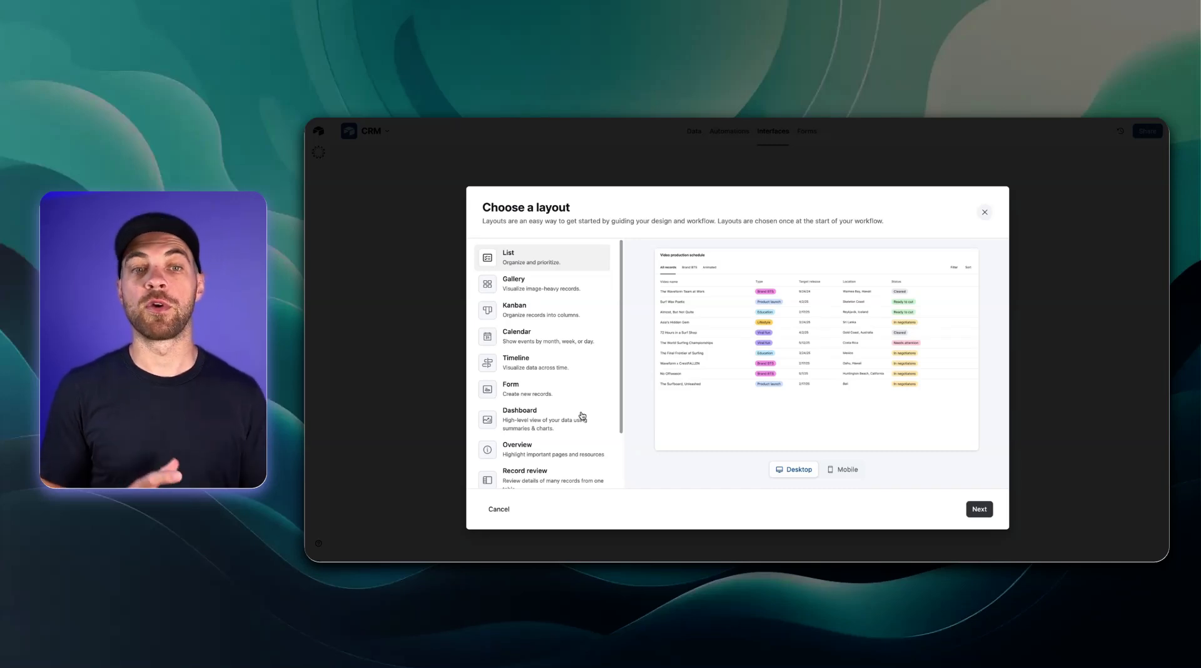
scroll(582, 416, down, 2)
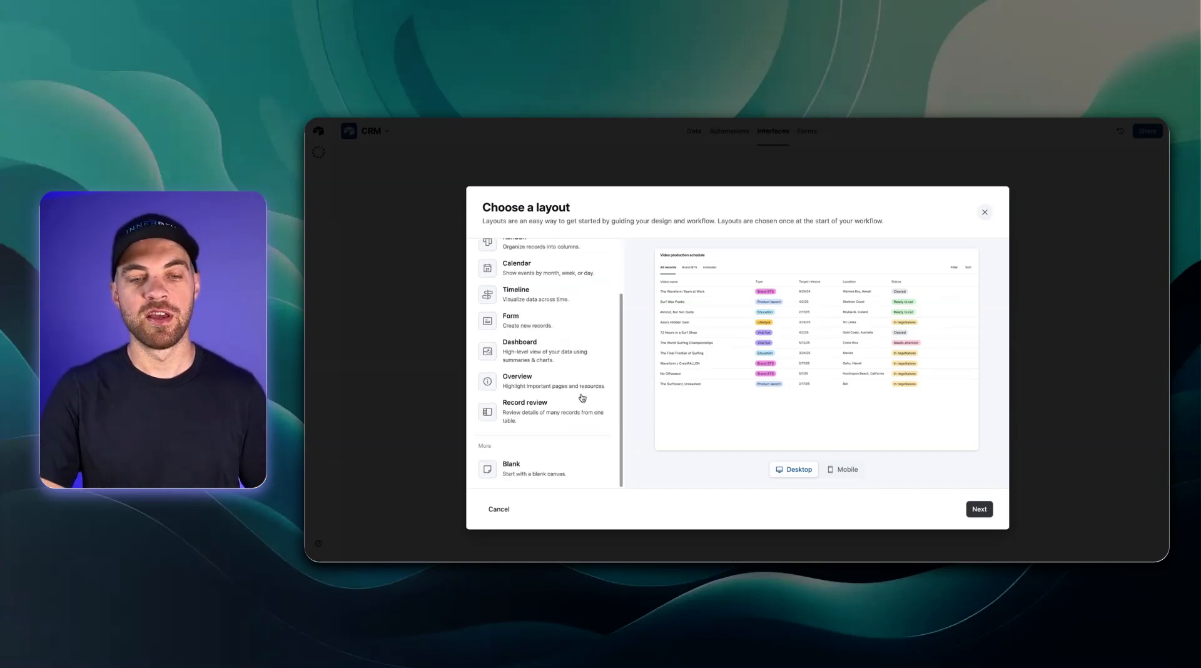
click(521, 417)
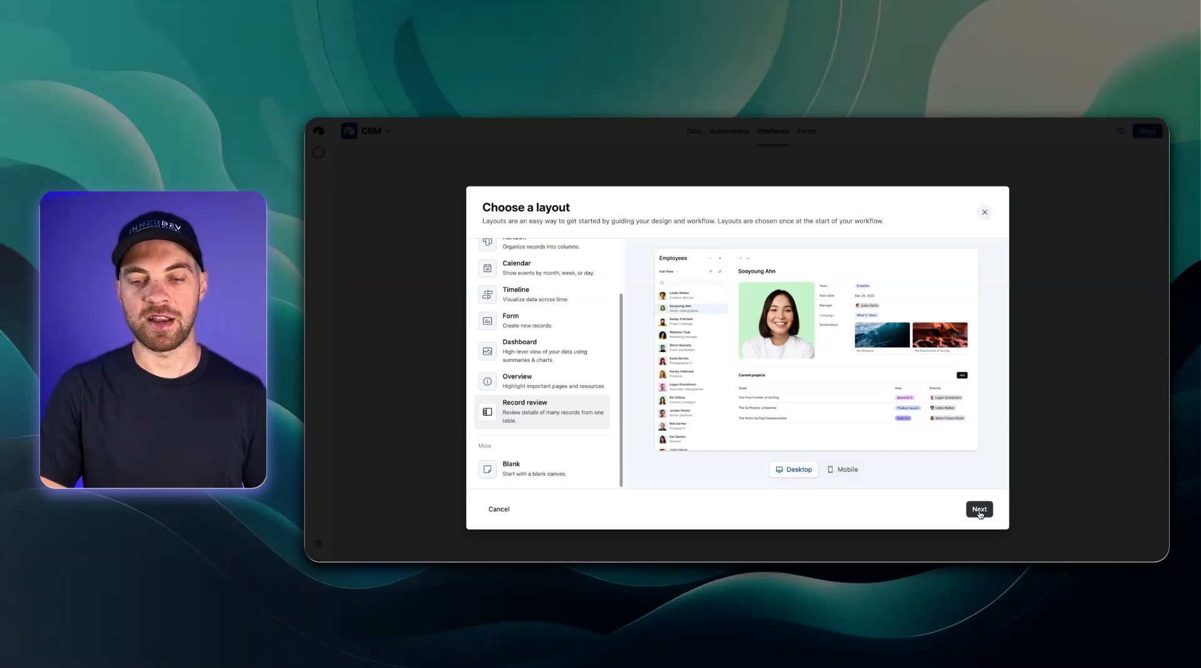
scroll(588, 324, up, 2)
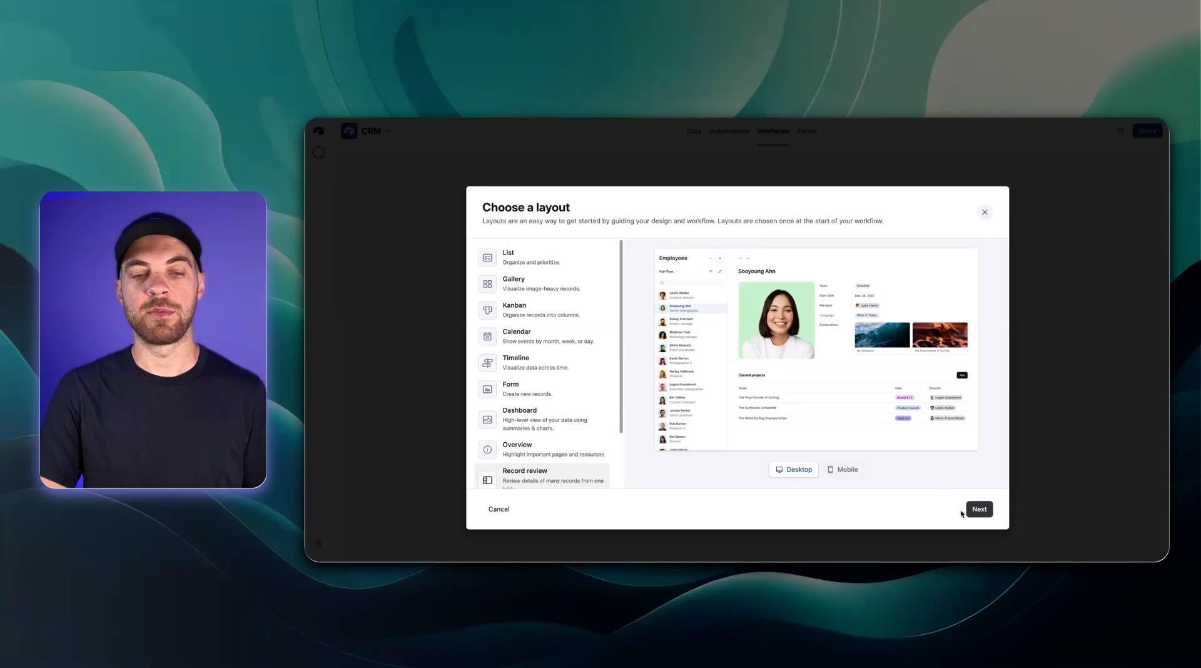
scroll(545, 416, down, 2)
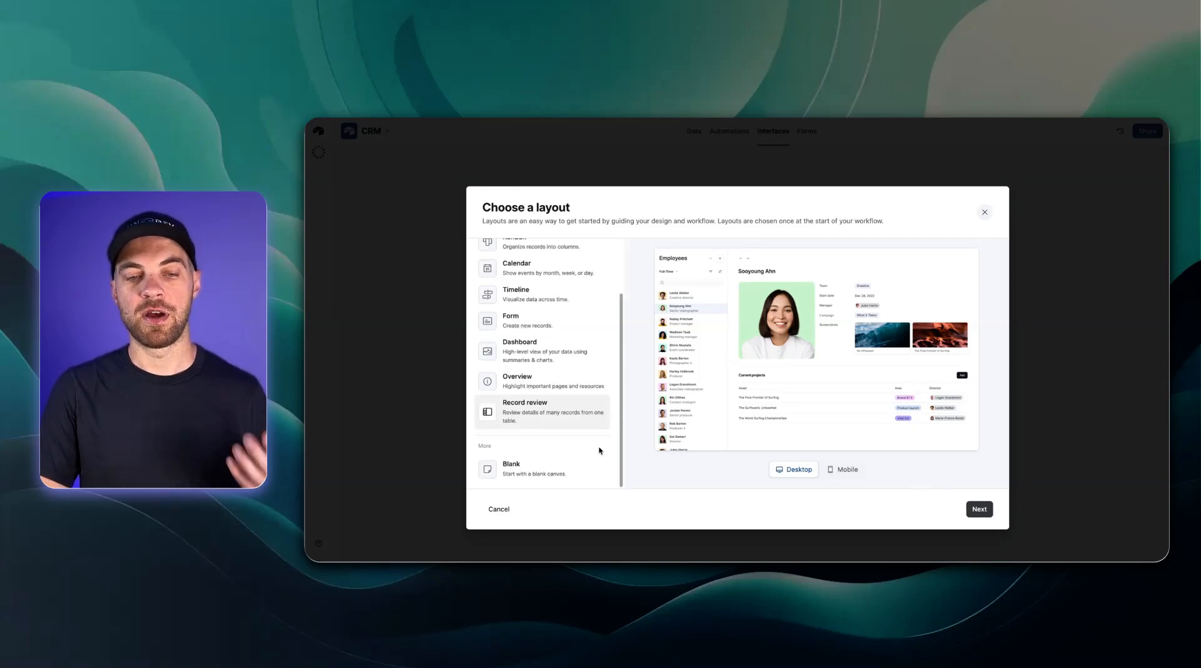
click(972, 510)
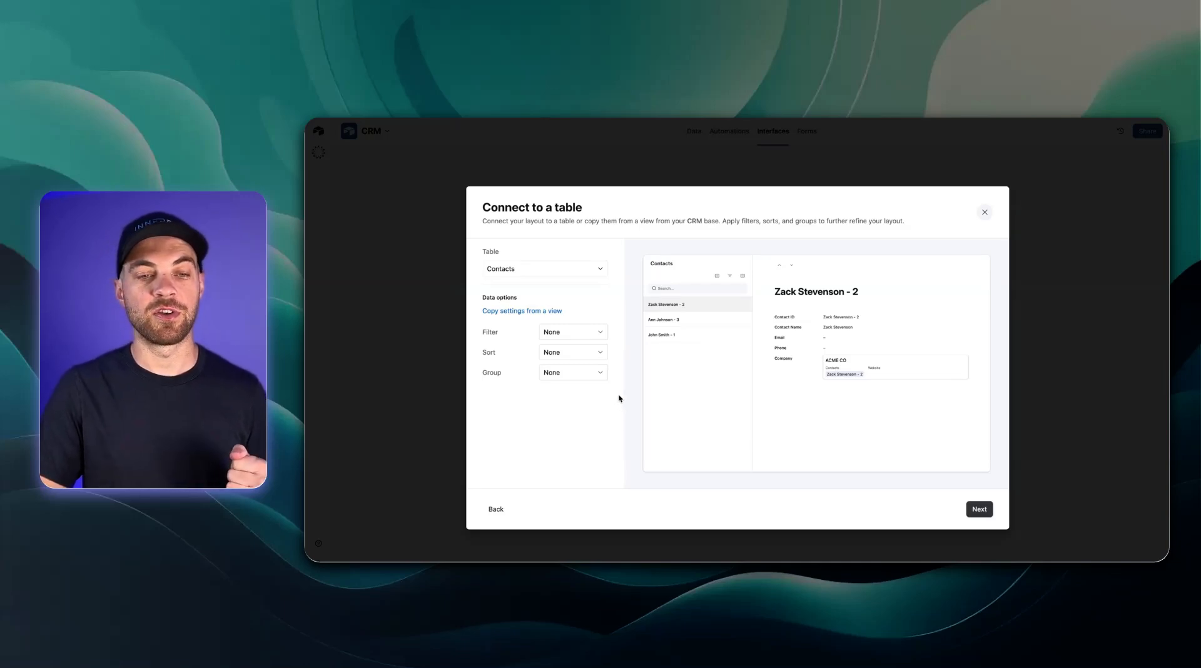
- Connect the page layout to the Company table without any filter, sort or group
click(519, 269)
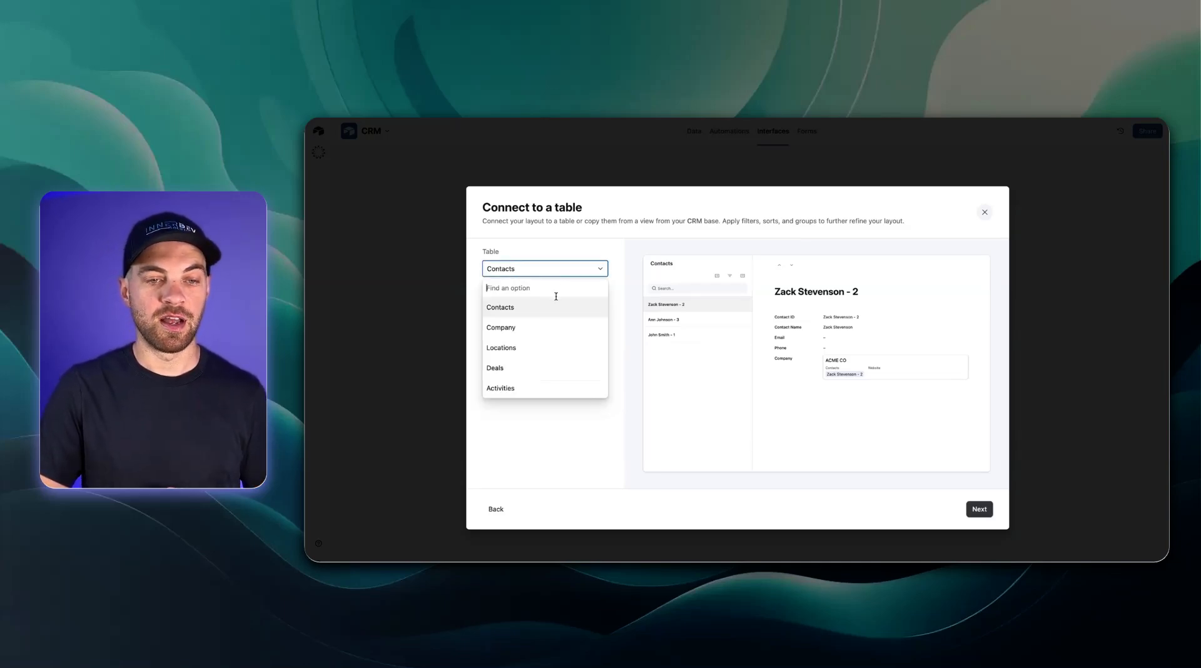
click(506, 331)
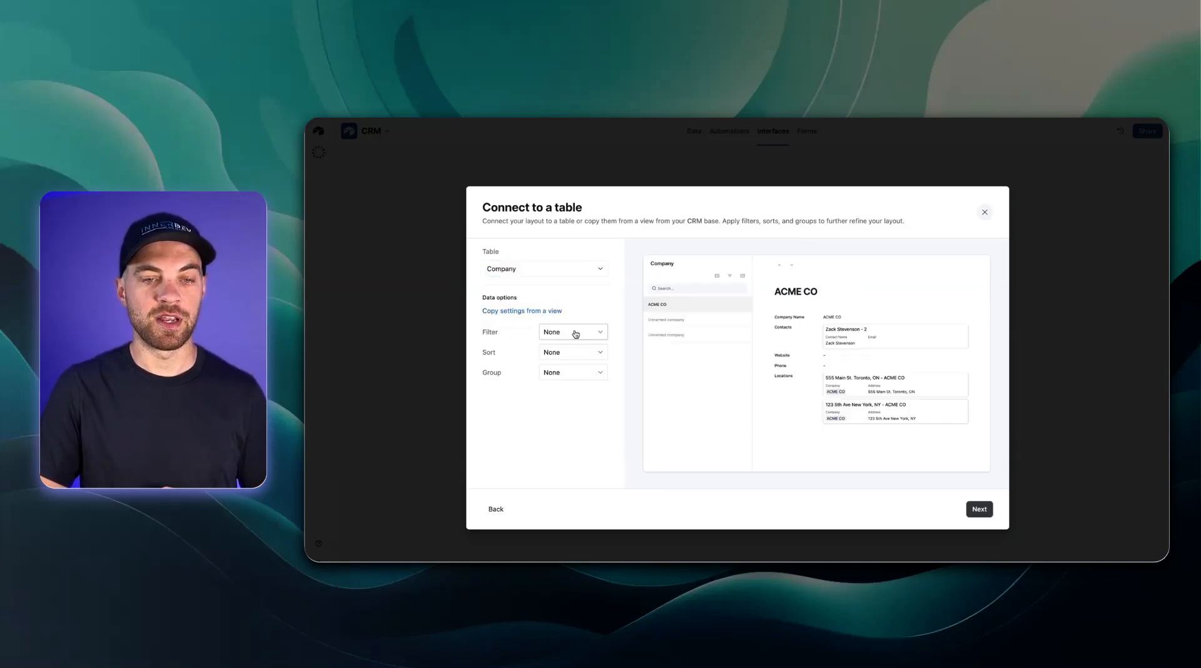
click(979, 510)
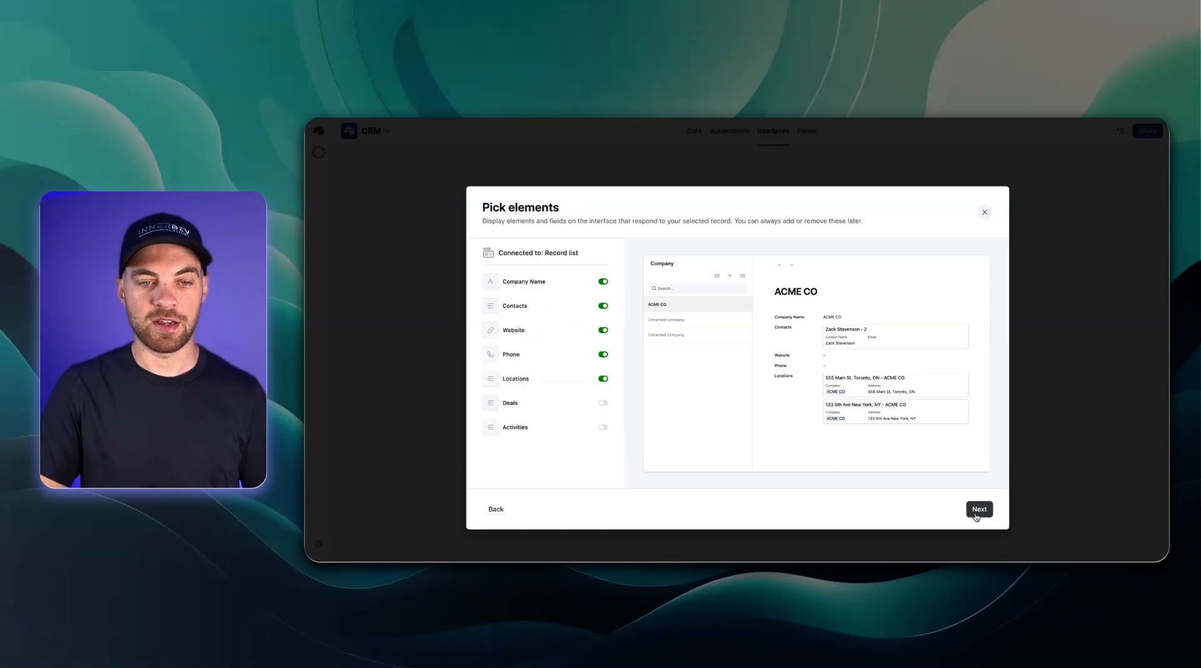
- Include the Deals and Activities fields in the page's elements and finish the page with the name Company
click(605, 405)
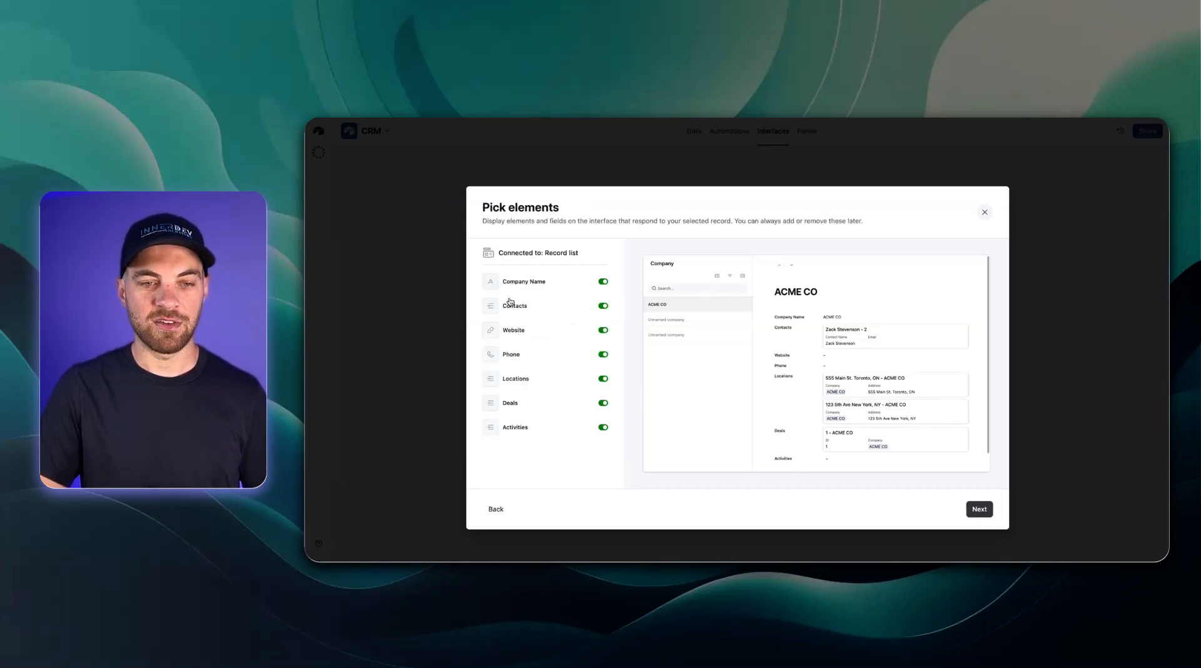
click(979, 510)
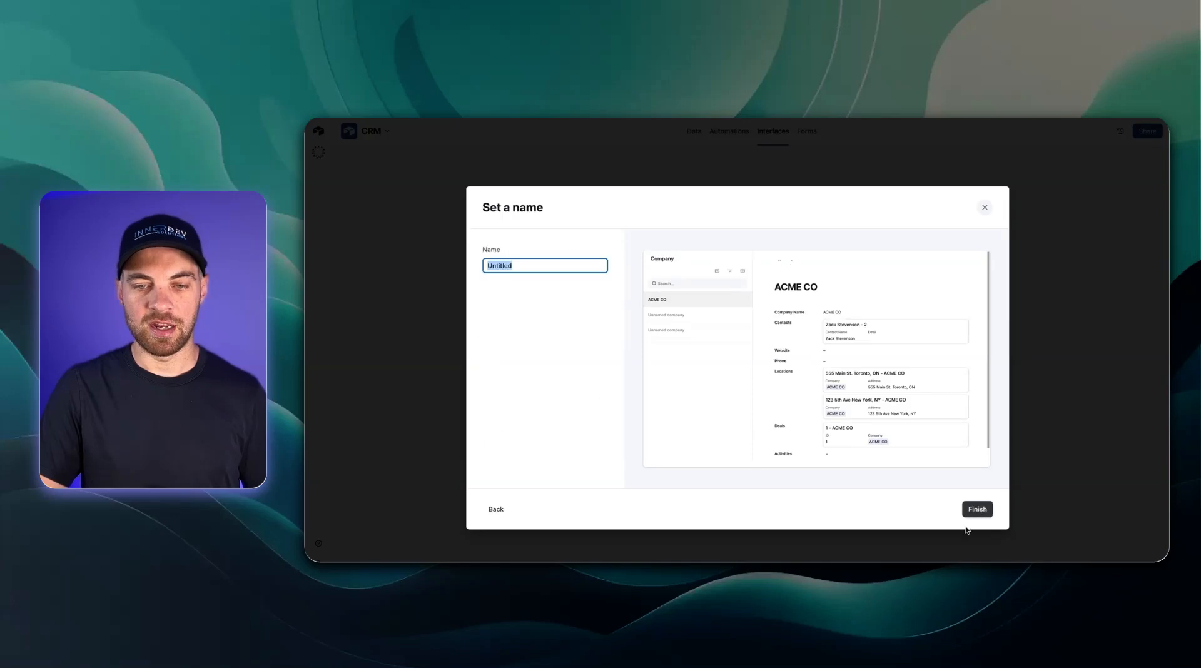
text(Company)
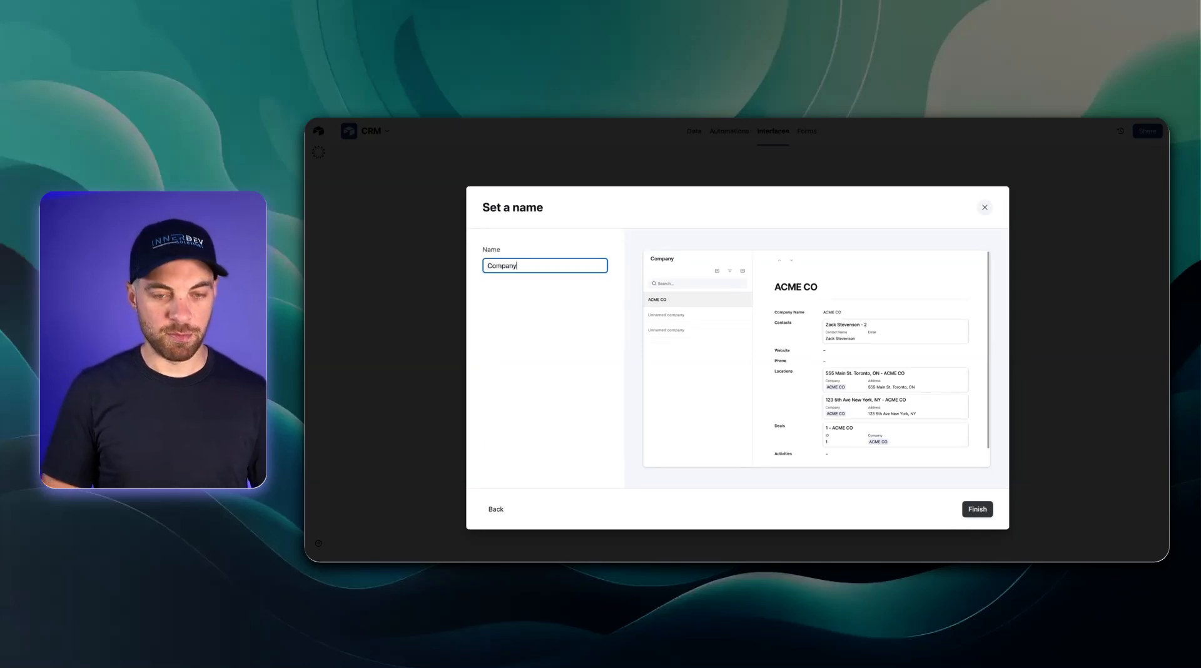
key(Return)
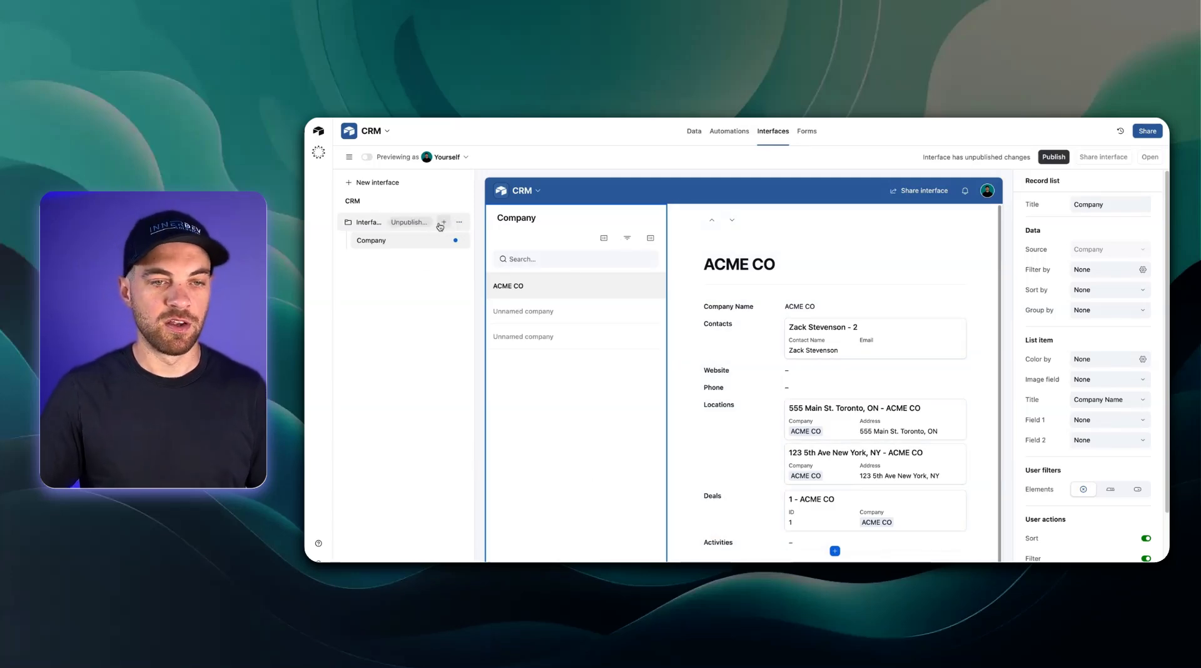
click(444, 223)
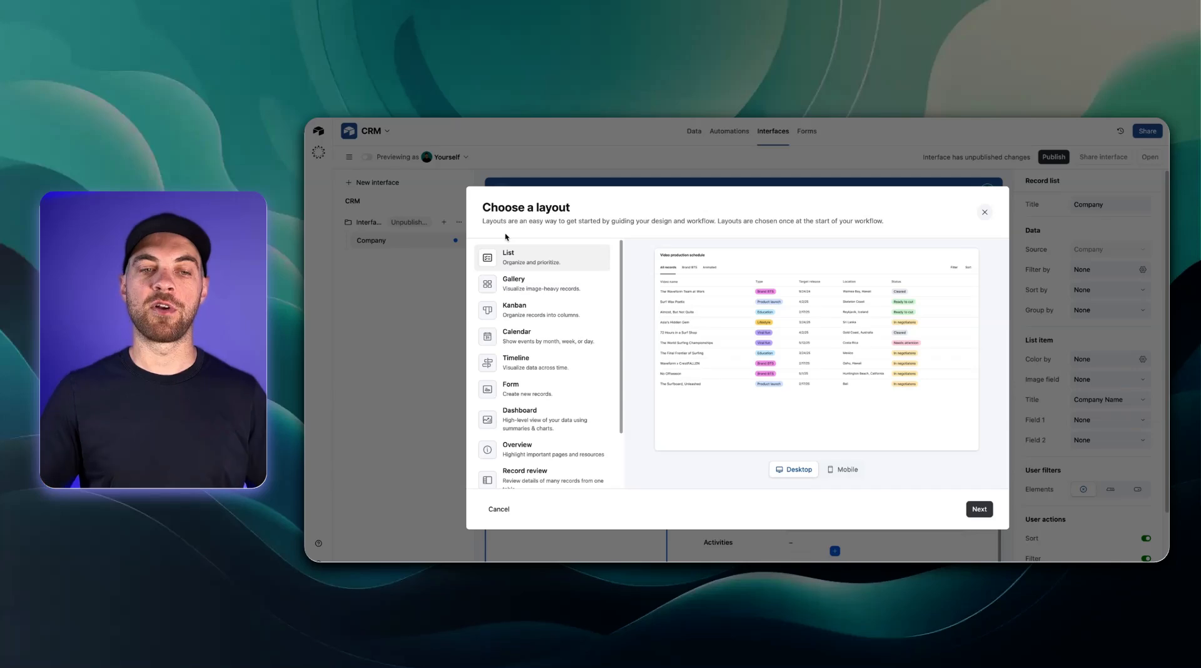
scroll(517, 296, down, 2)
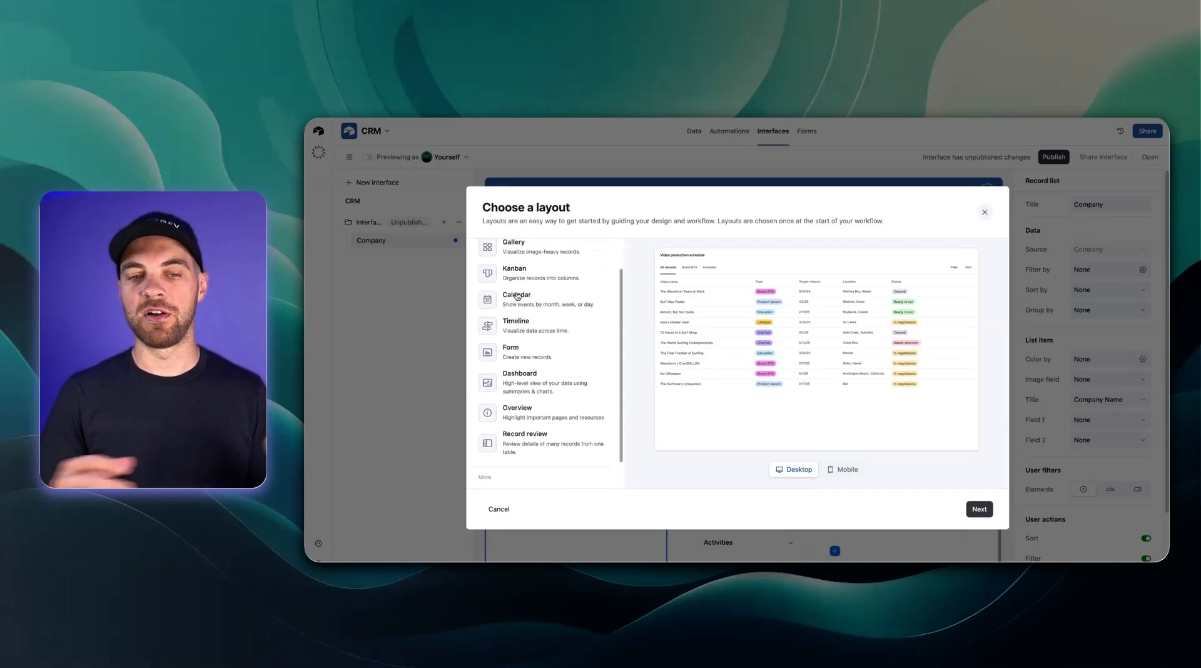
scroll(517, 296, up, 2)
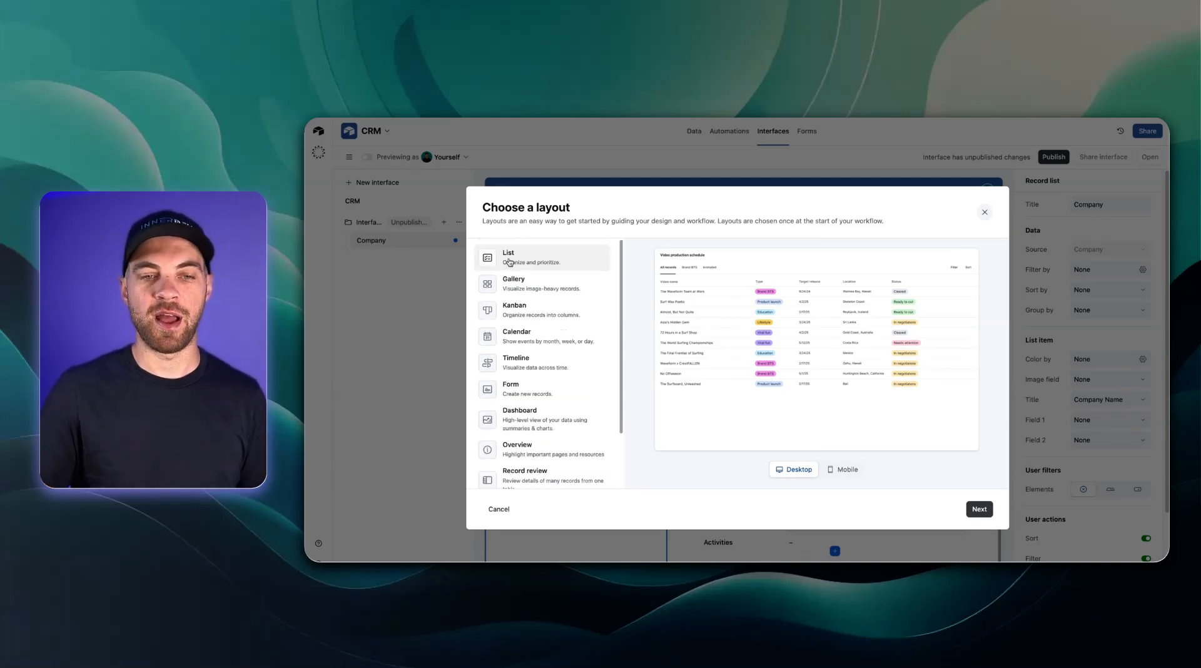
scroll(584, 327, down, 1)
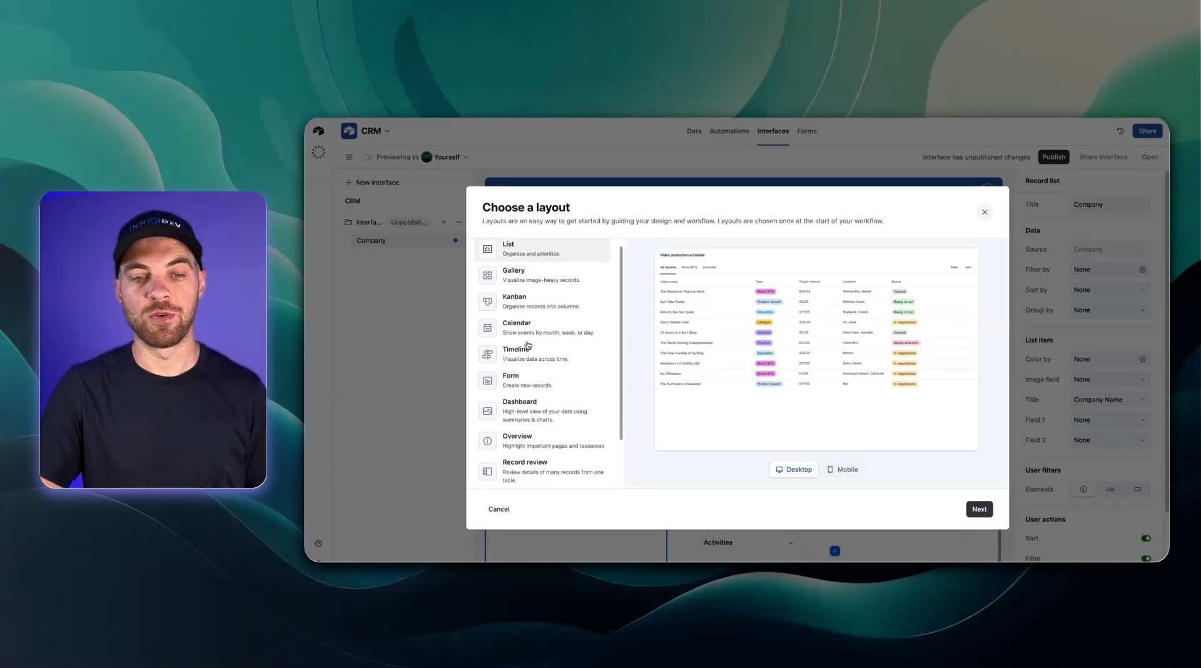
scroll(567, 372, down, 1)
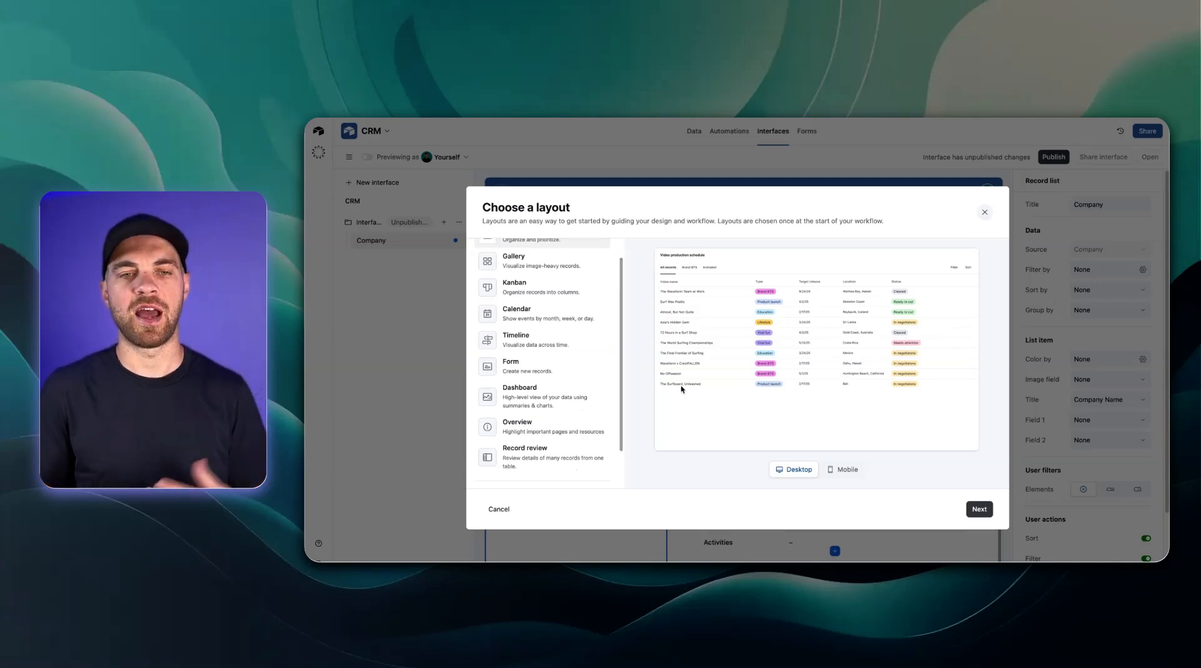
click(985, 214)
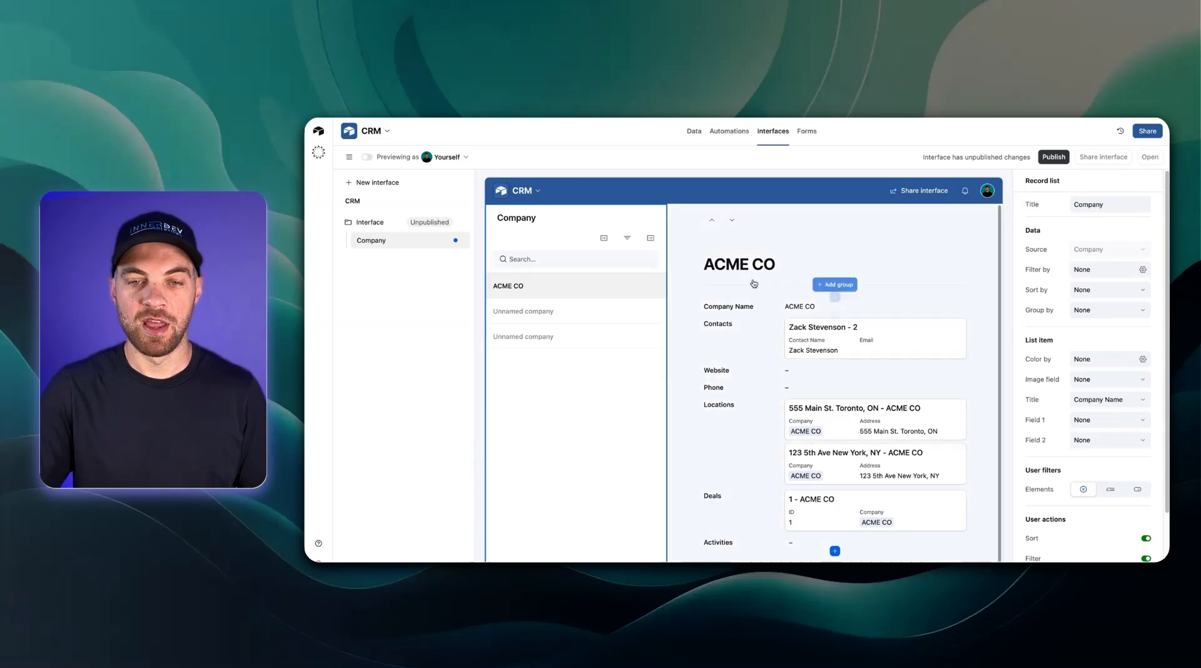
- Make the Company Name field editable on the Company interface page
scroll(814, 350, down, 1)
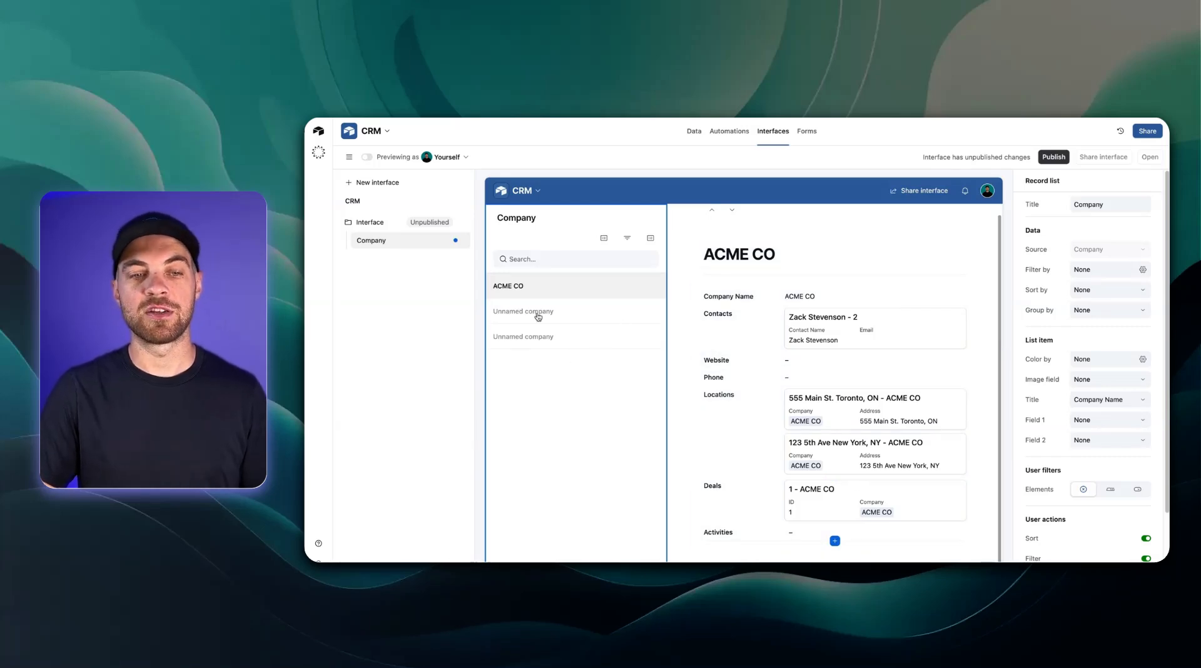
click(728, 297)
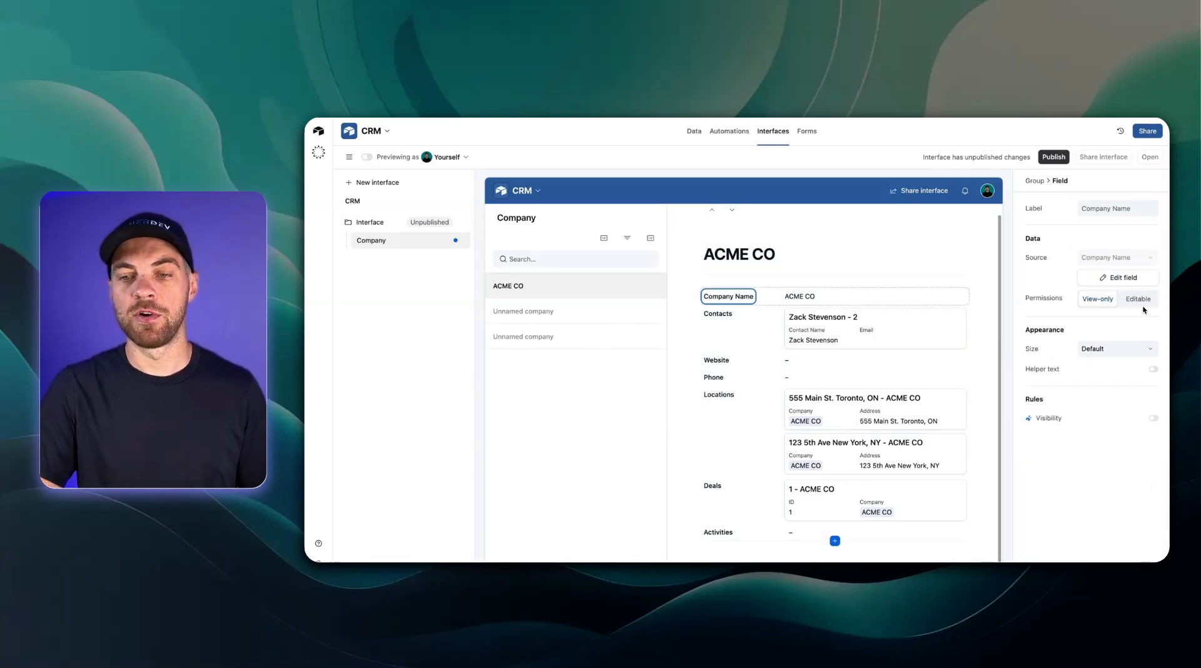
click(1139, 301)
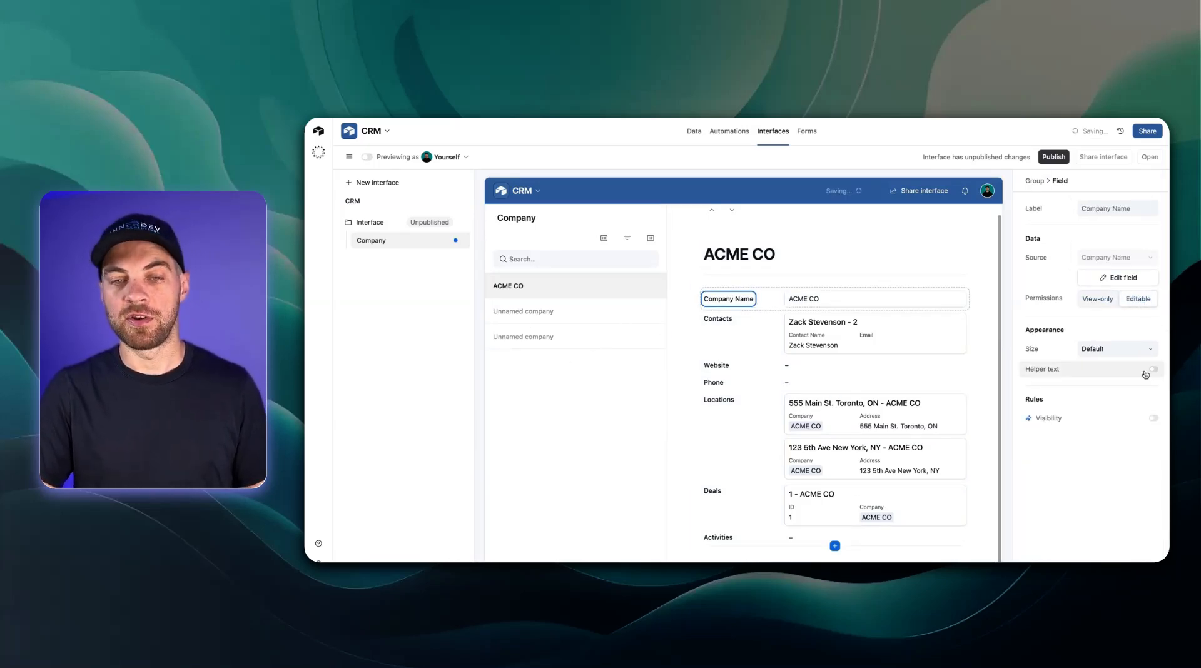
- Allow linking and unlinking records in the Company page's Contacts field and check the choices offered for adding a contact
click(727, 341)
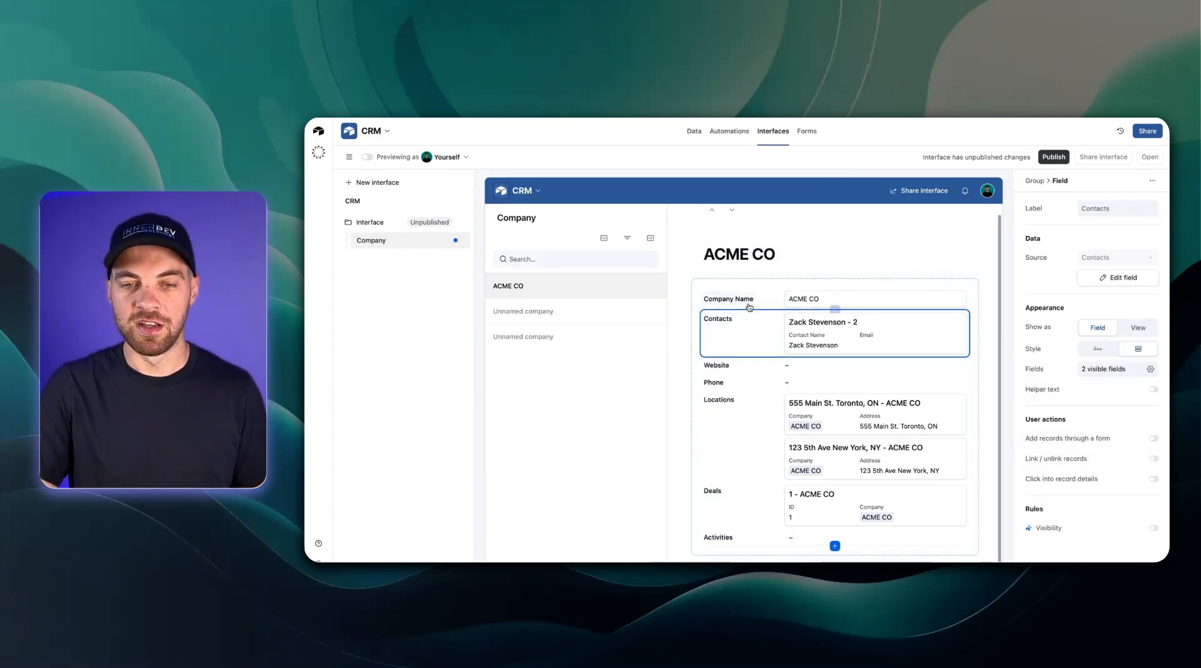
click(719, 300)
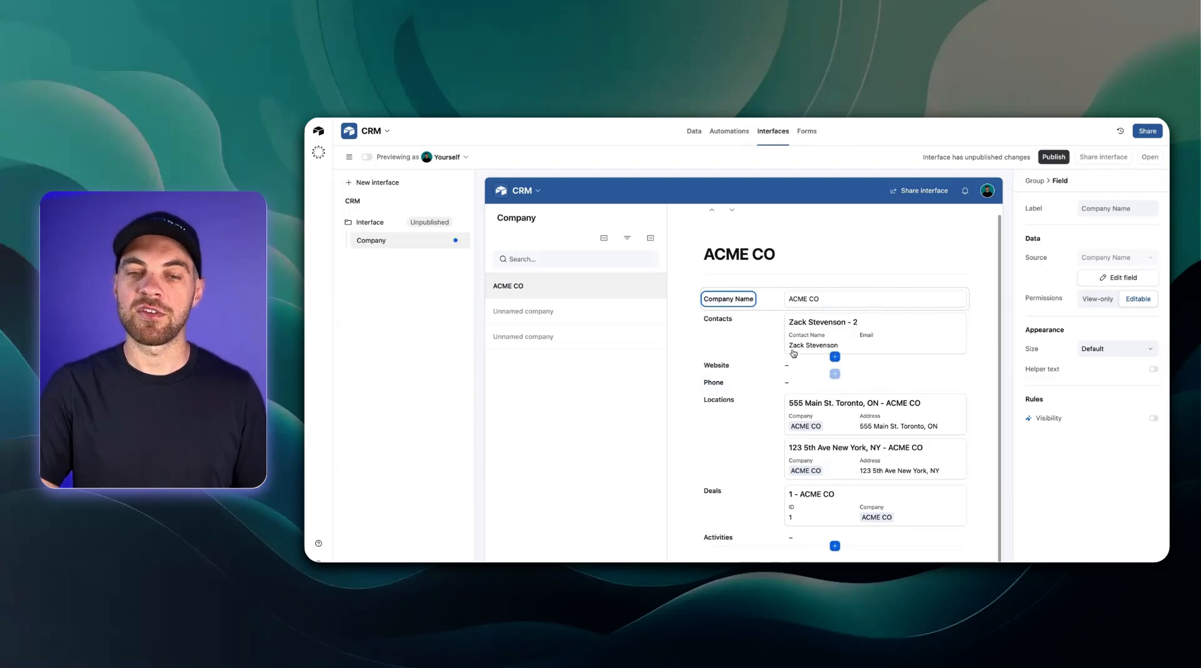
click(753, 333)
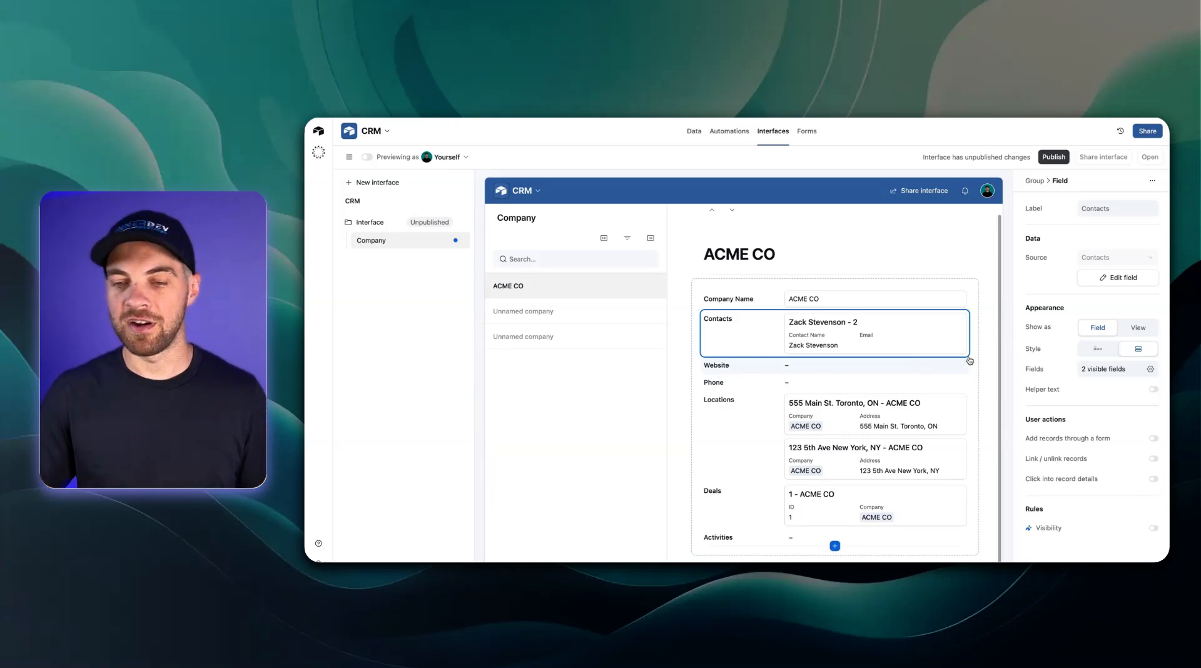
click(1064, 461)
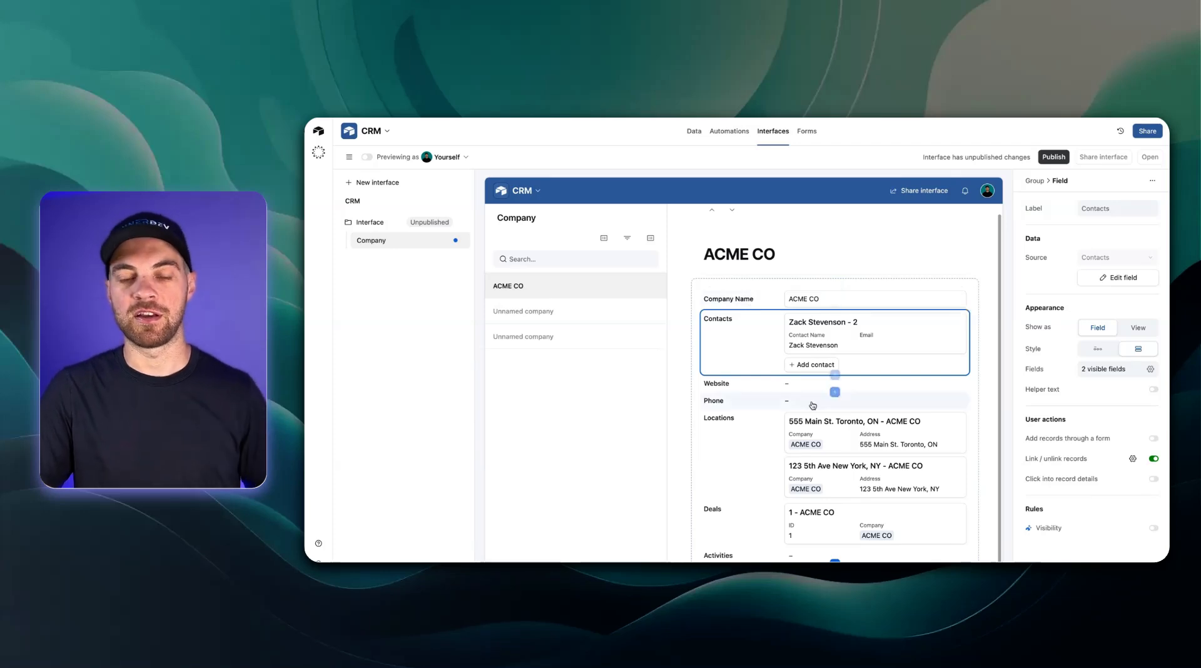
click(813, 366)
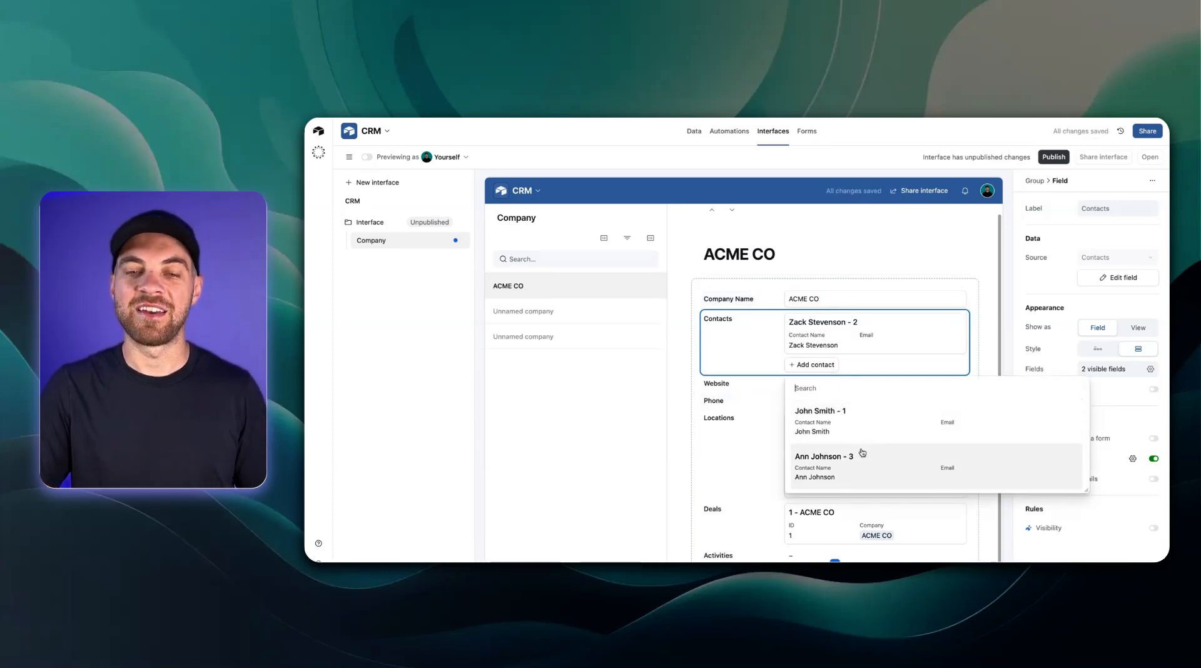
click(746, 340)
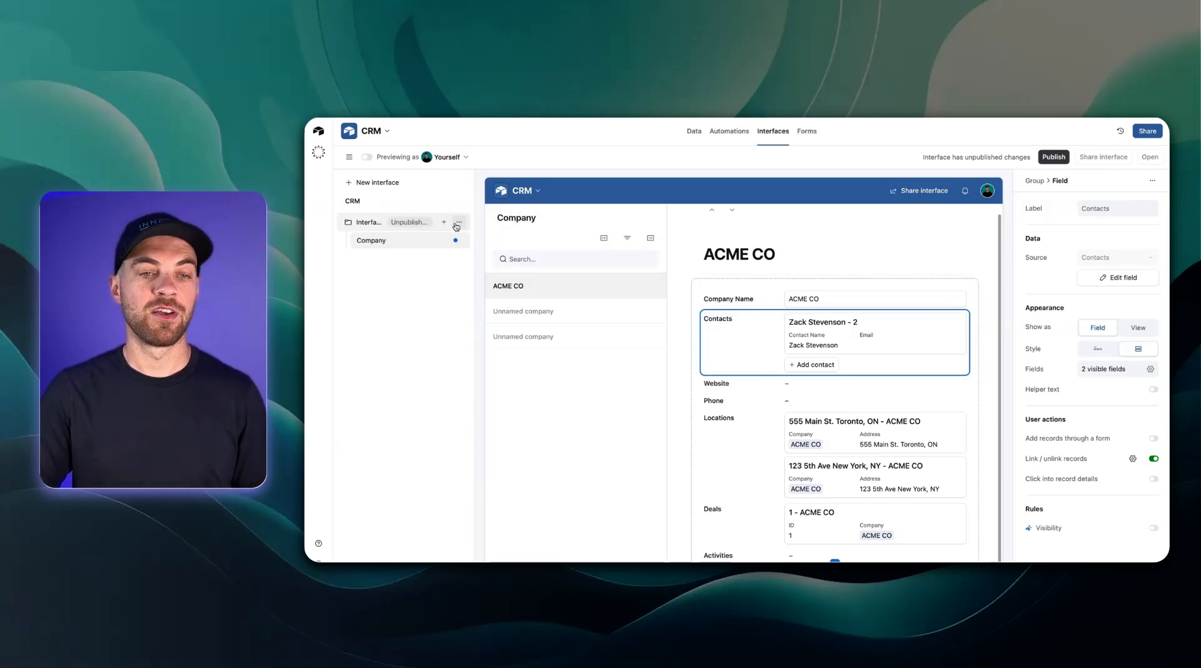
- Add a second interface page with the List layout, connected to the Contacts table
click(444, 224)
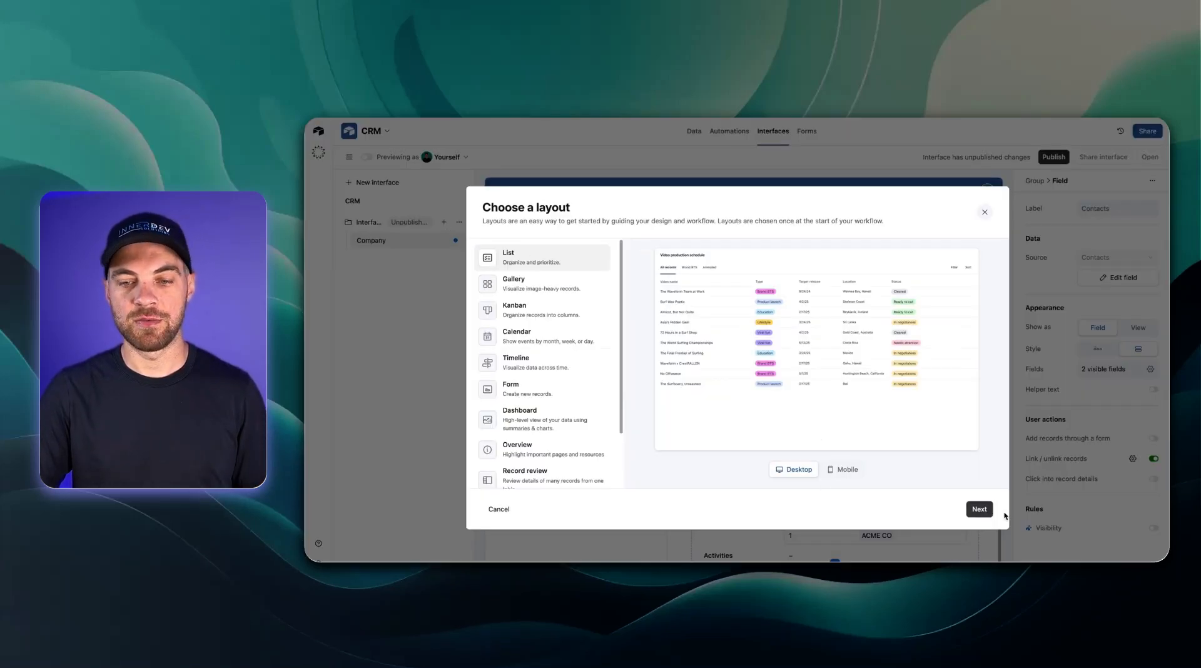
click(977, 511)
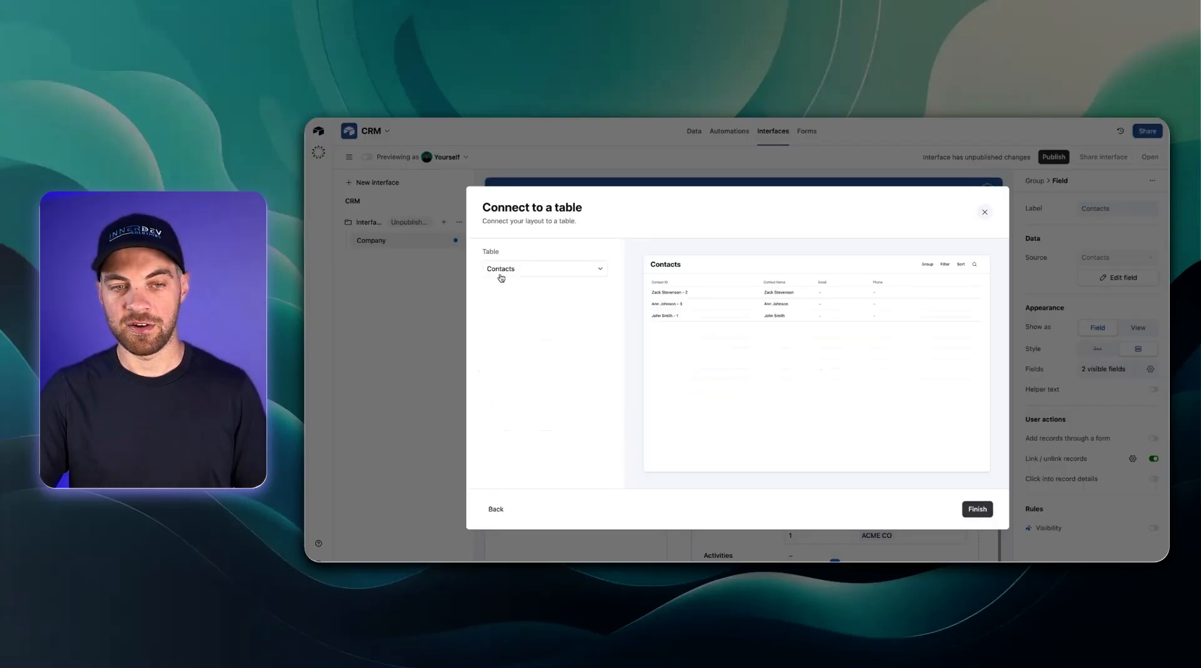
click(975, 510)
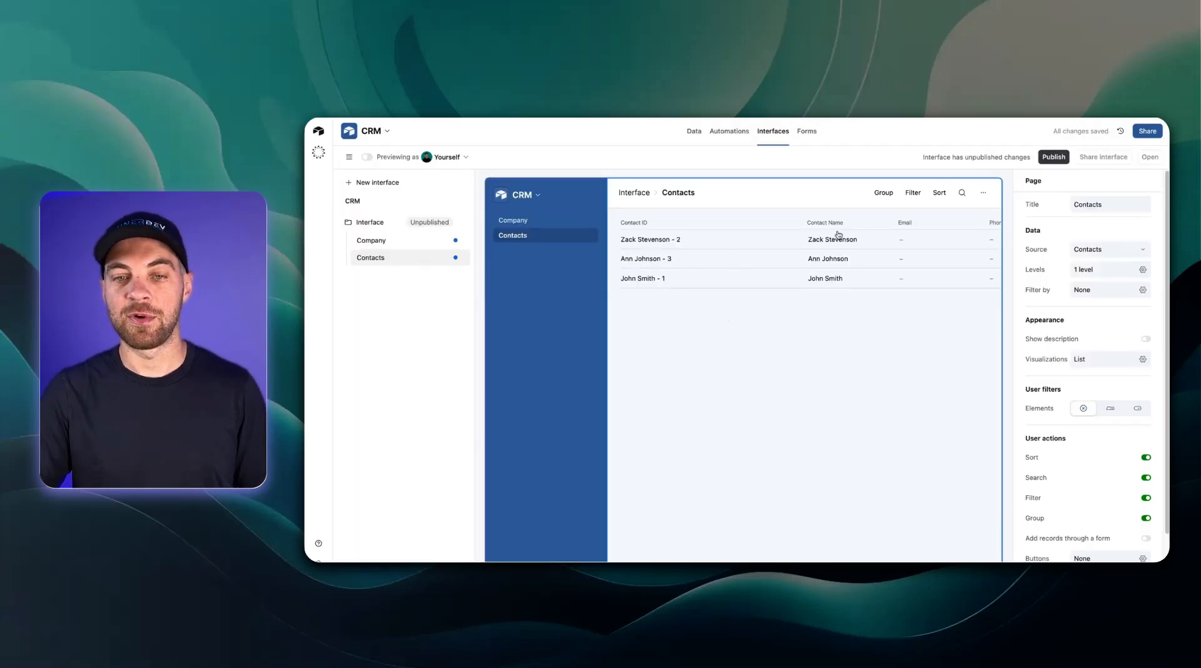
- Enable inline editing and inline adding or deleting of records in the Contacts list, and try its cells for editing
scroll(1099, 501, down, 3)
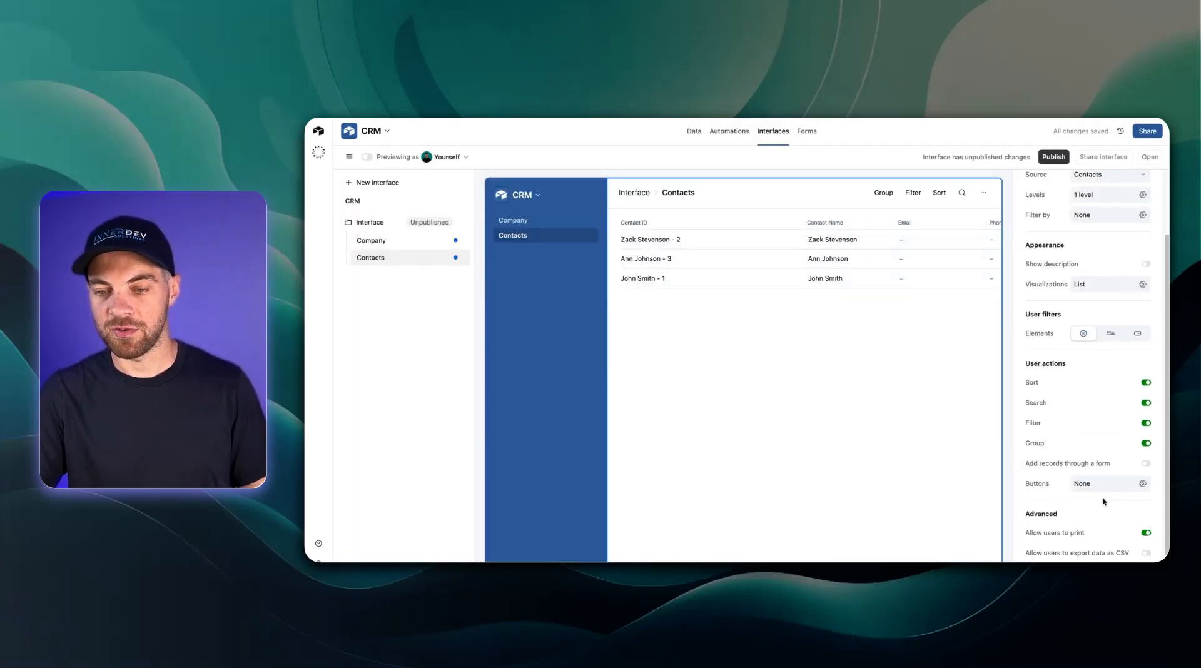
click(937, 439)
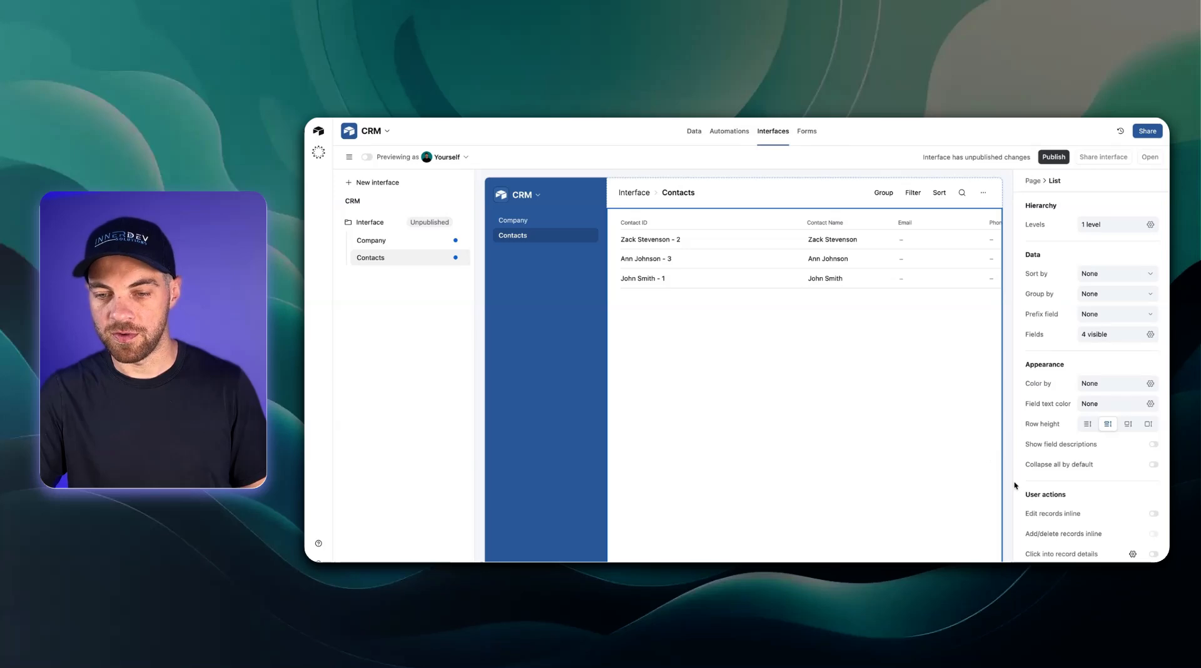
click(1154, 513)
click(1154, 534)
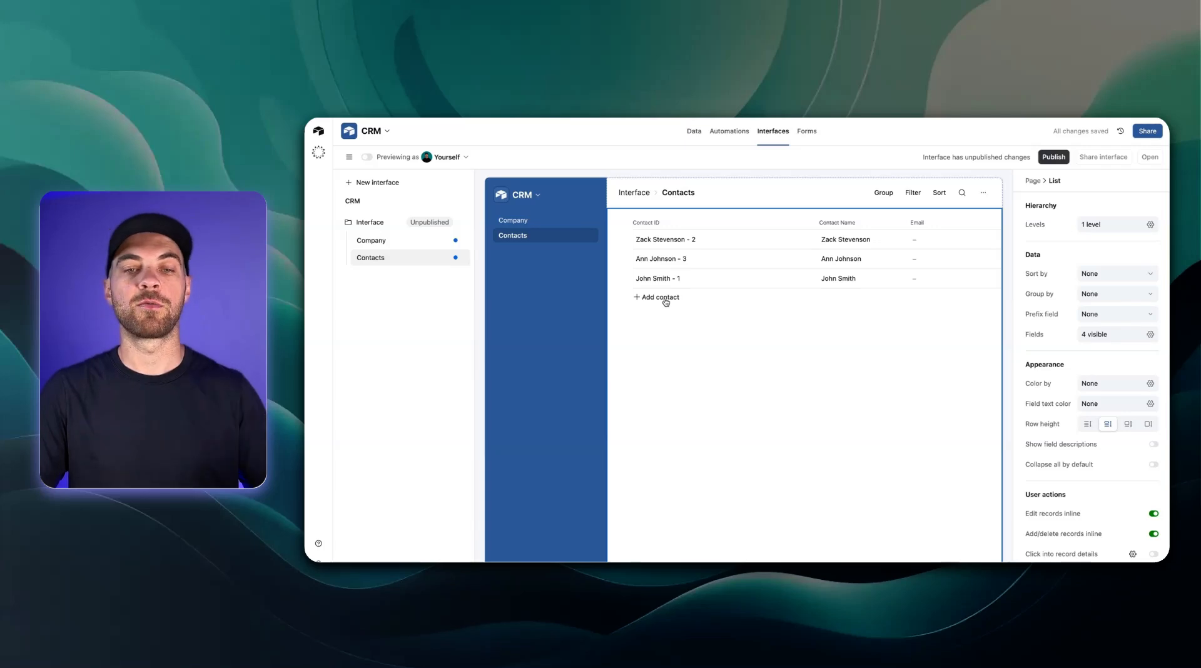
scroll(805, 247, right, 2)
click(816, 239)
click(896, 239)
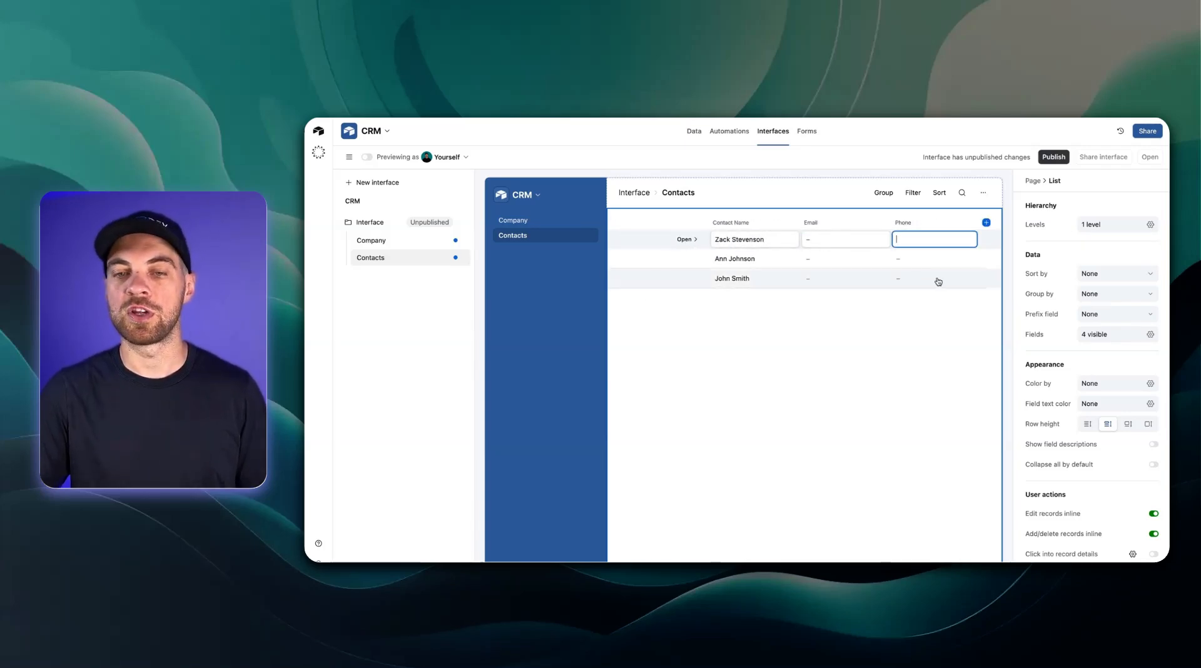
- On the Company page, make the Website and Phone fields editable and place Phone beside Website in the same row
click(375, 240)
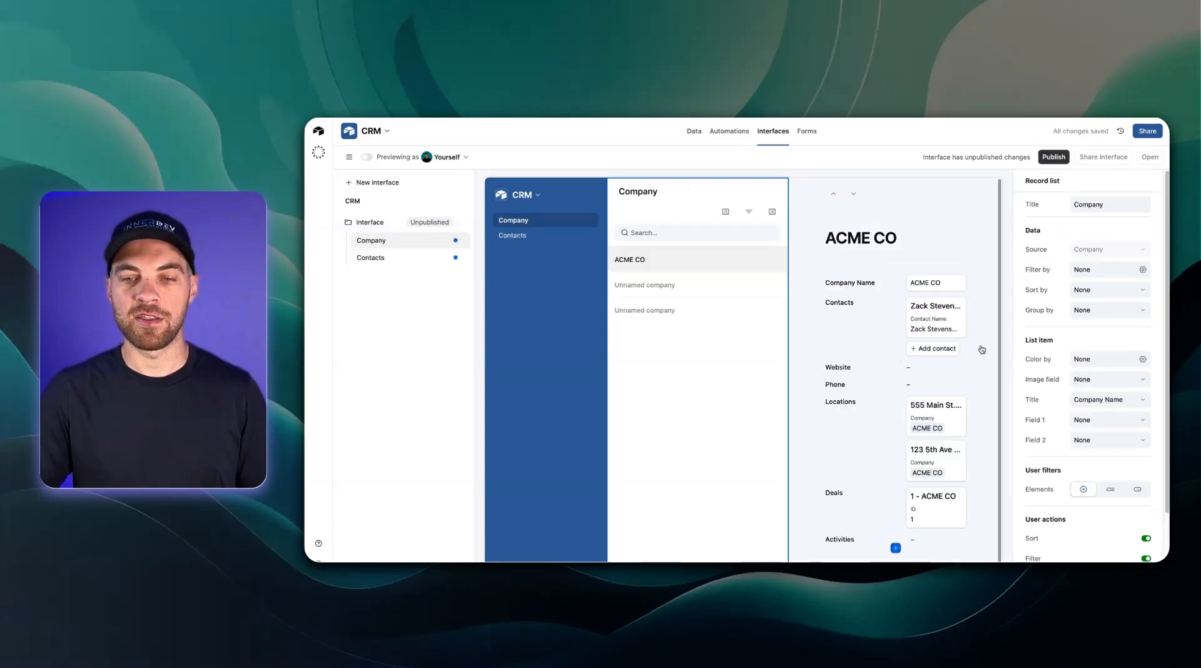
click(347, 157)
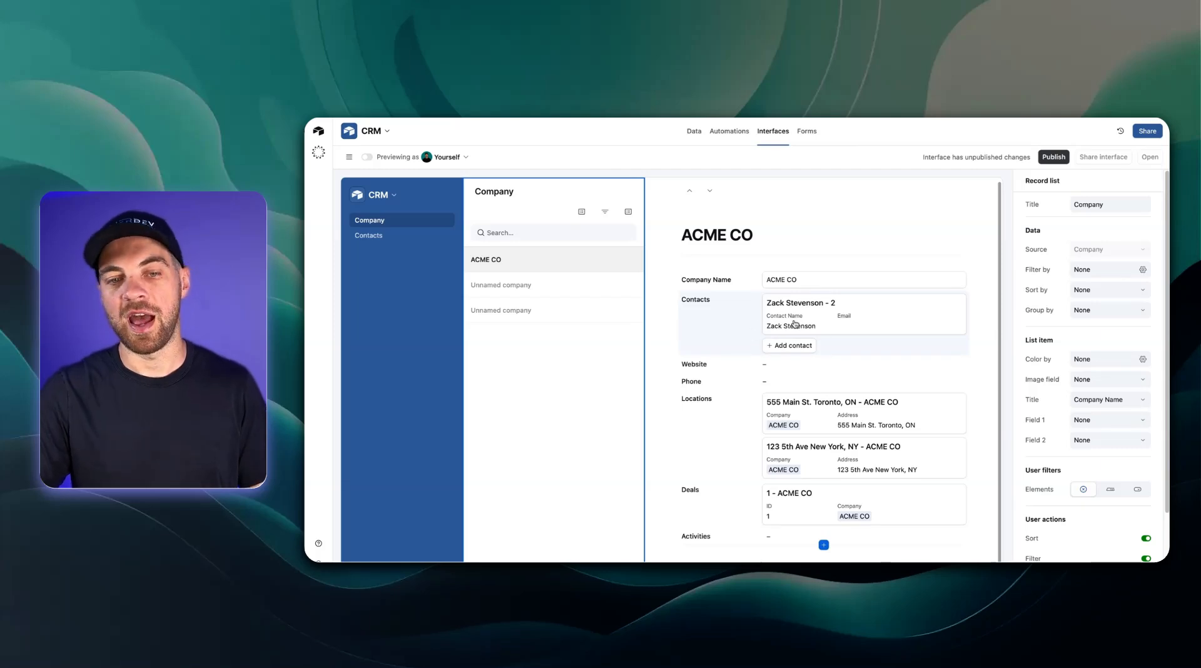
click(737, 367)
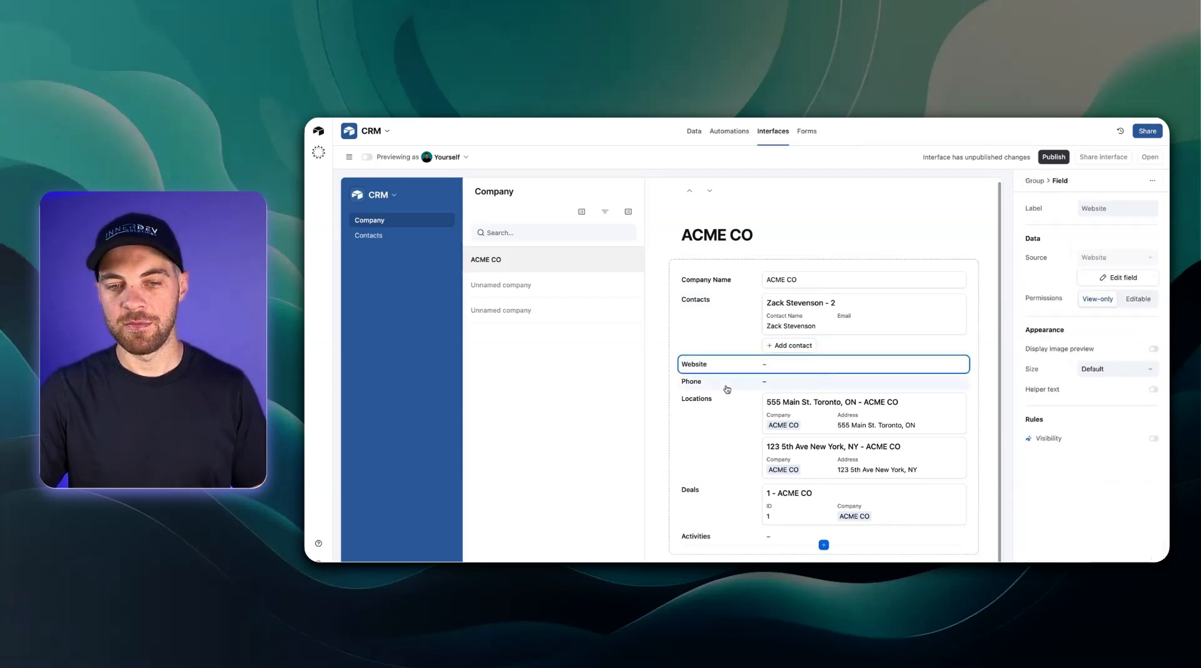
click(1146, 301)
click(747, 387)
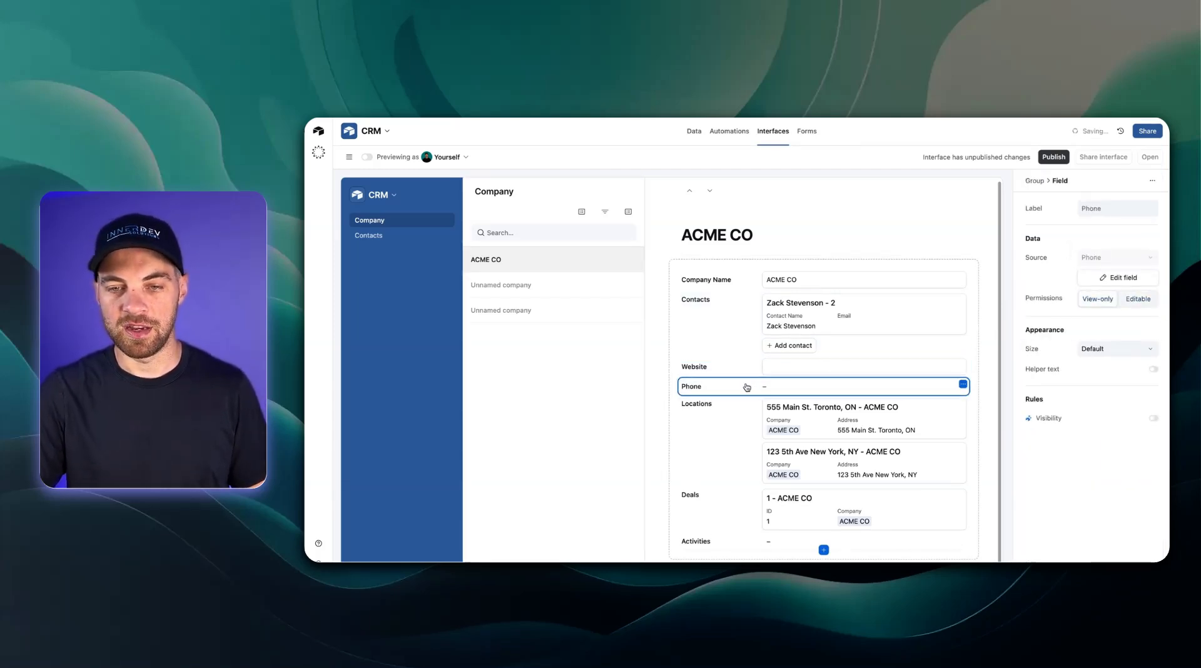
click(1145, 300)
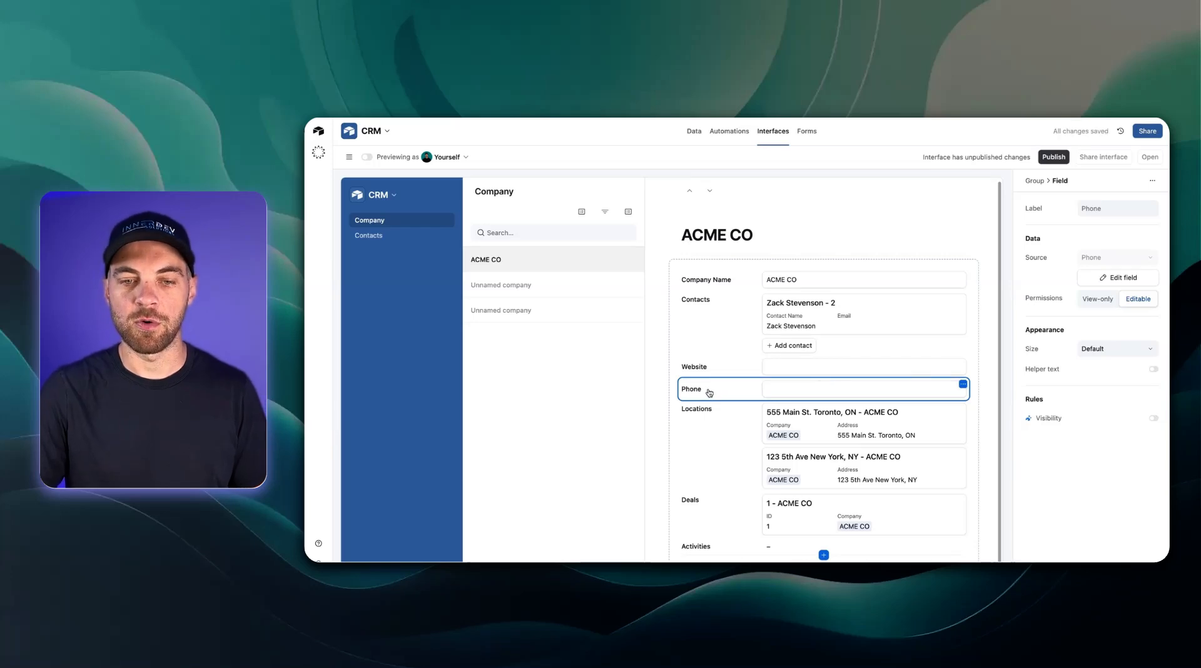
drag(709, 392, 960, 369)
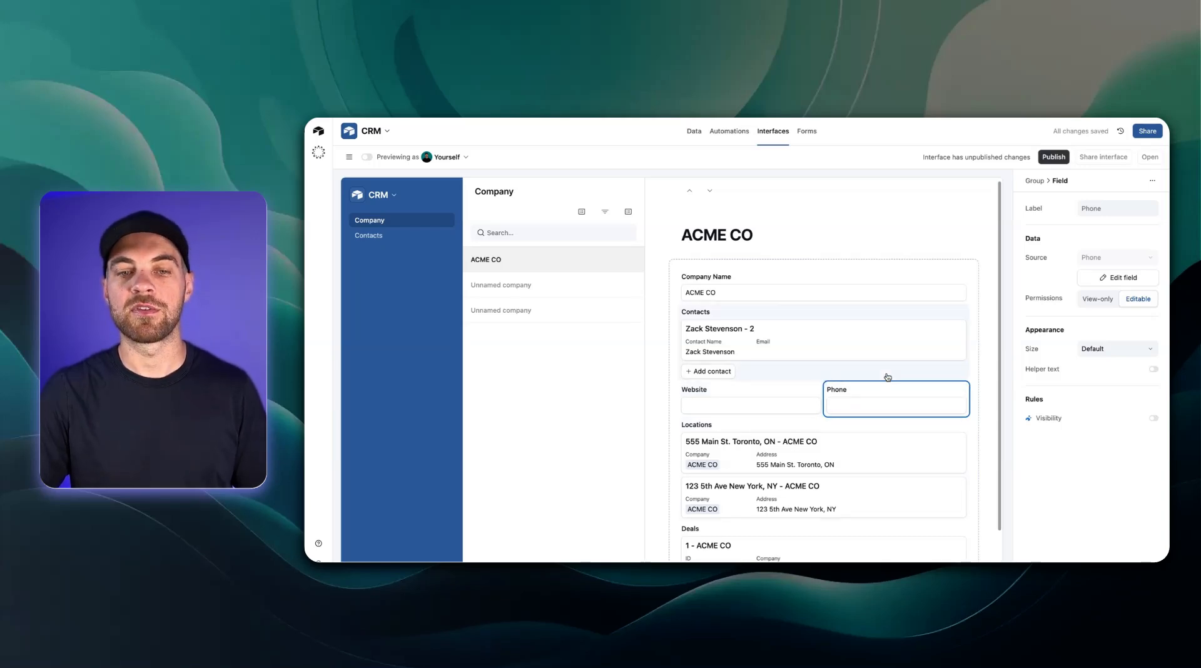
- Show the Company page's Locations field as a view instead of a field
scroll(957, 387, down, 2)
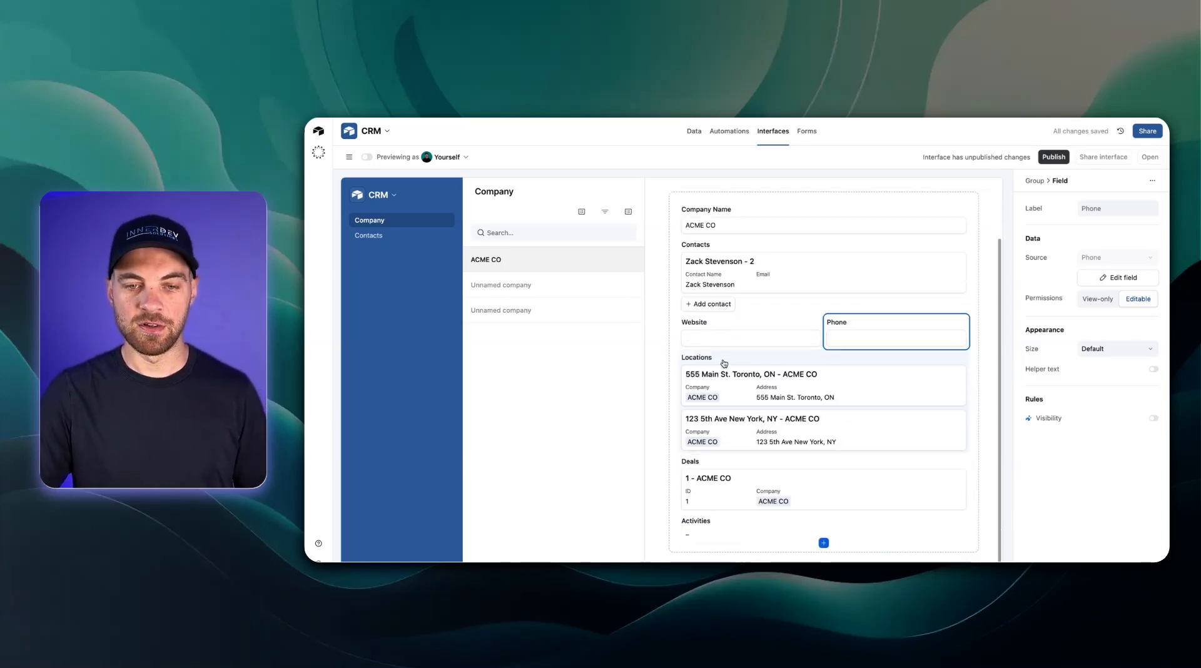
click(770, 356)
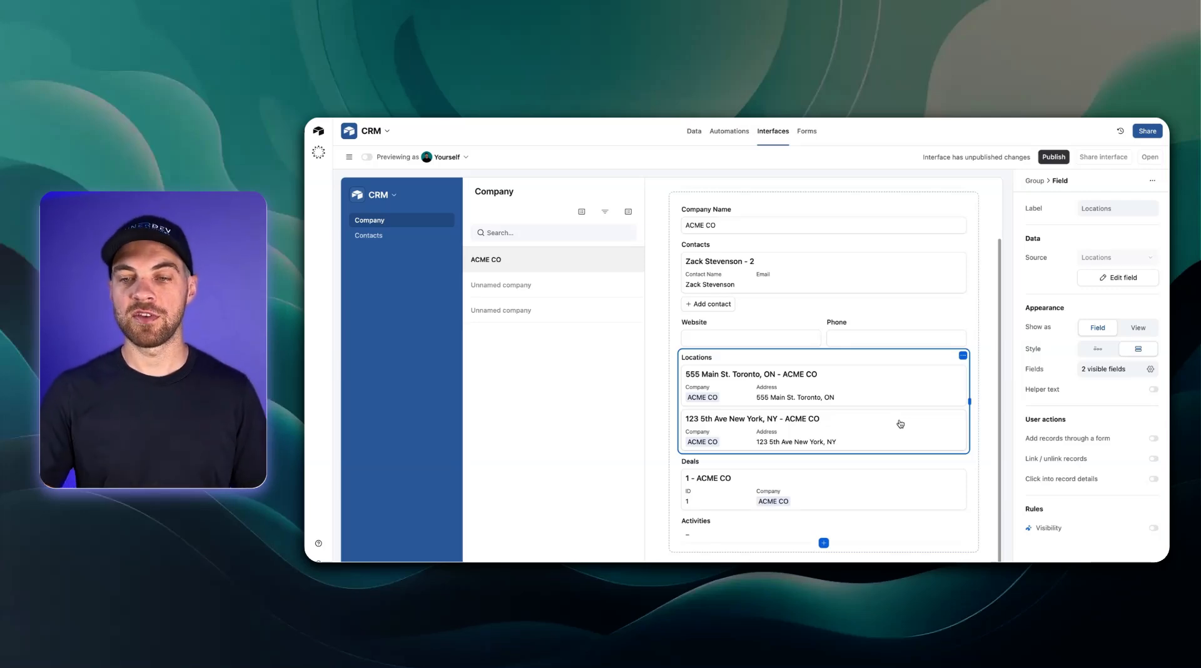
click(1139, 330)
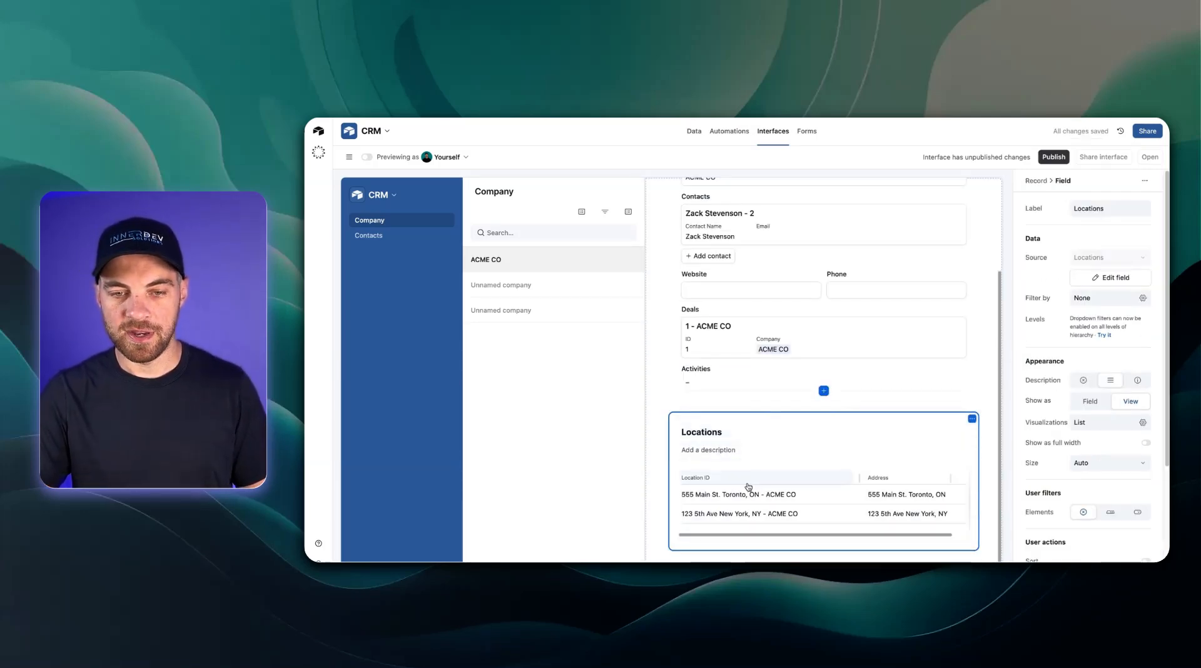
scroll(1118, 435, down, 3)
scroll(1118, 434, up, 3)
scroll(1037, 230, down, 5)
scroll(1099, 438, up, 5)
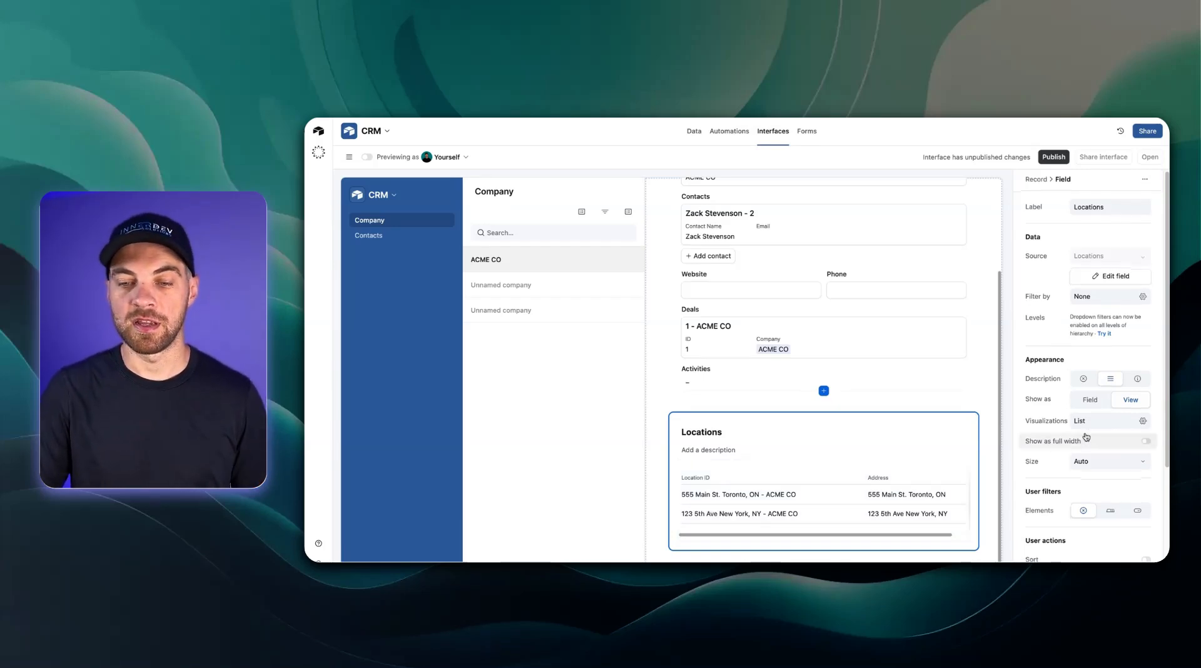
- Enable inline editing and inline adding or deleting of records in the Locations list and check its columns
scroll(1082, 438, down, 3)
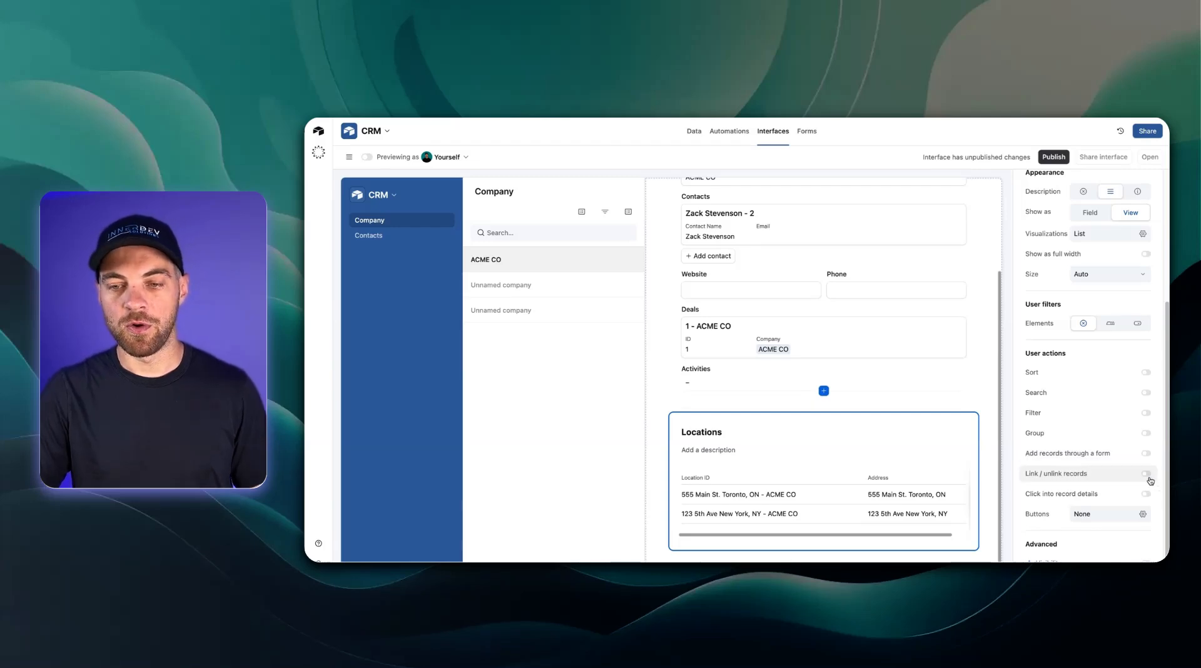
click(694, 470)
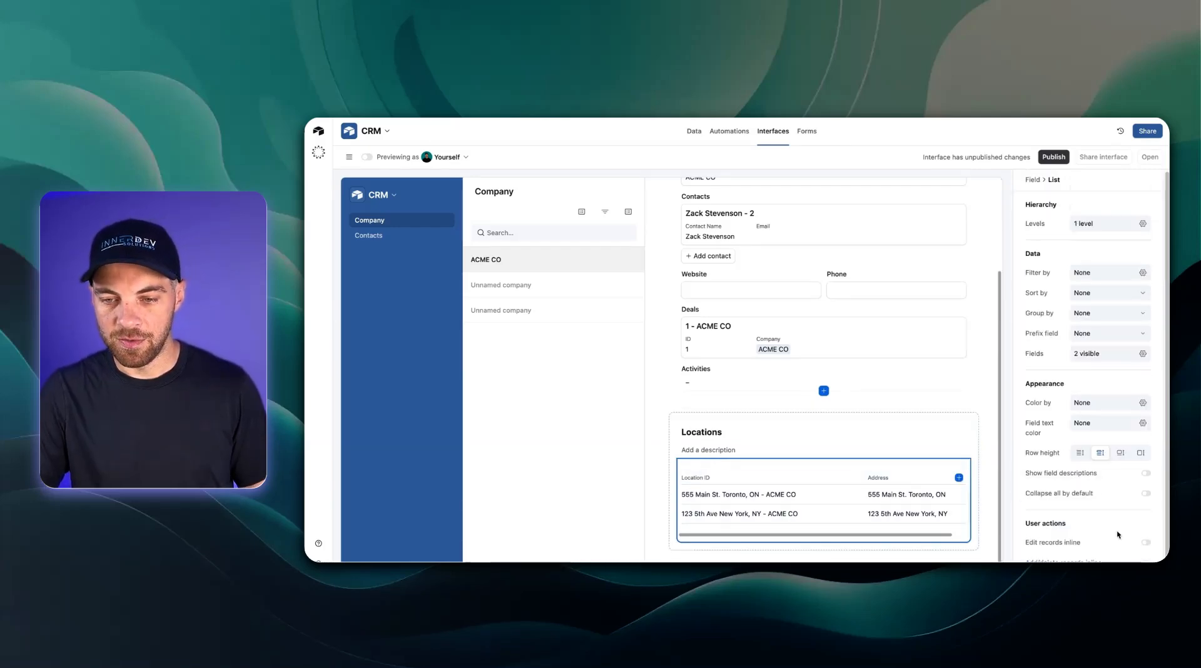
click(1147, 543)
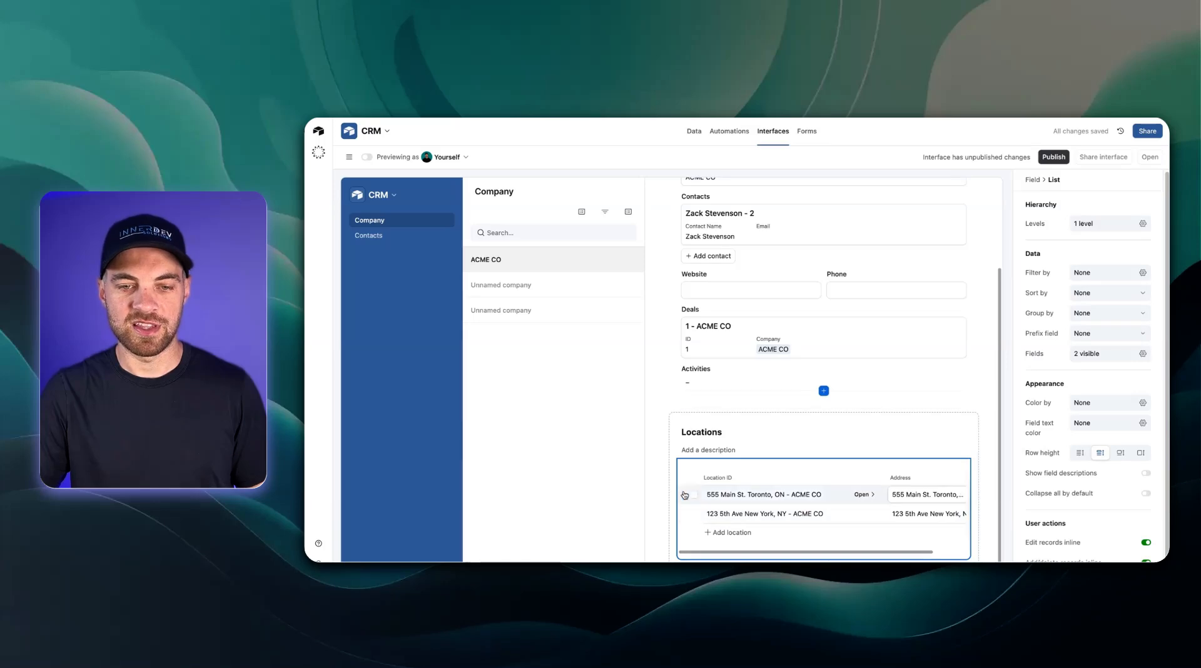
scroll(760, 491, right, 2)
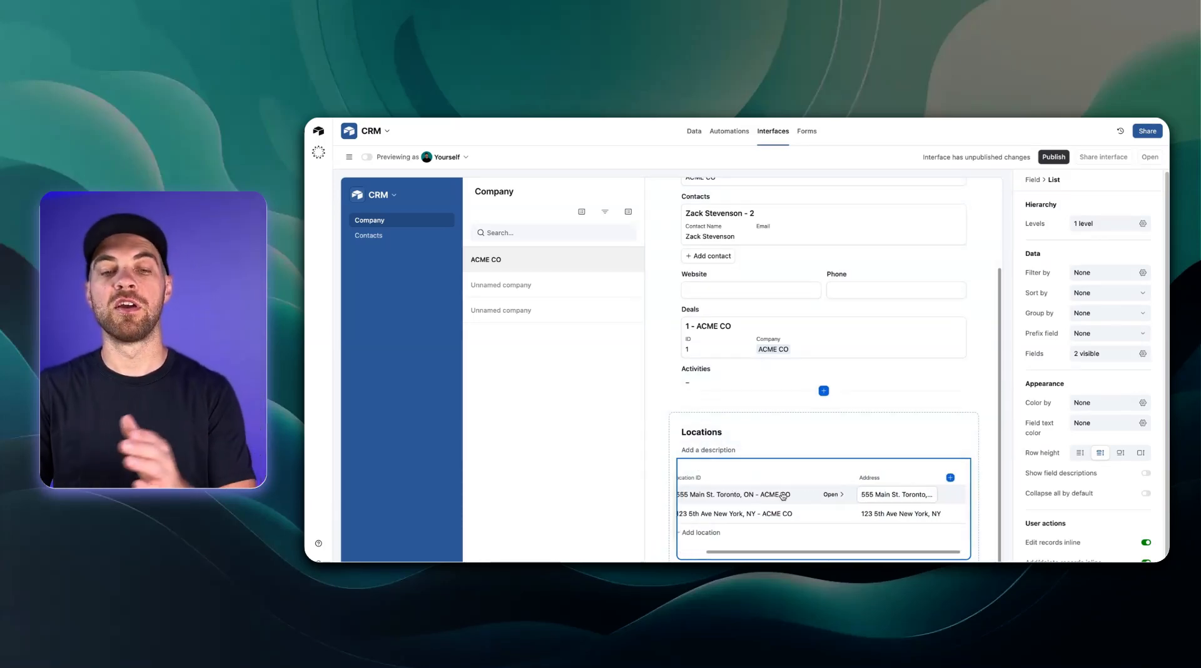
scroll(776, 493, left, 2)
scroll(790, 493, right, 2)
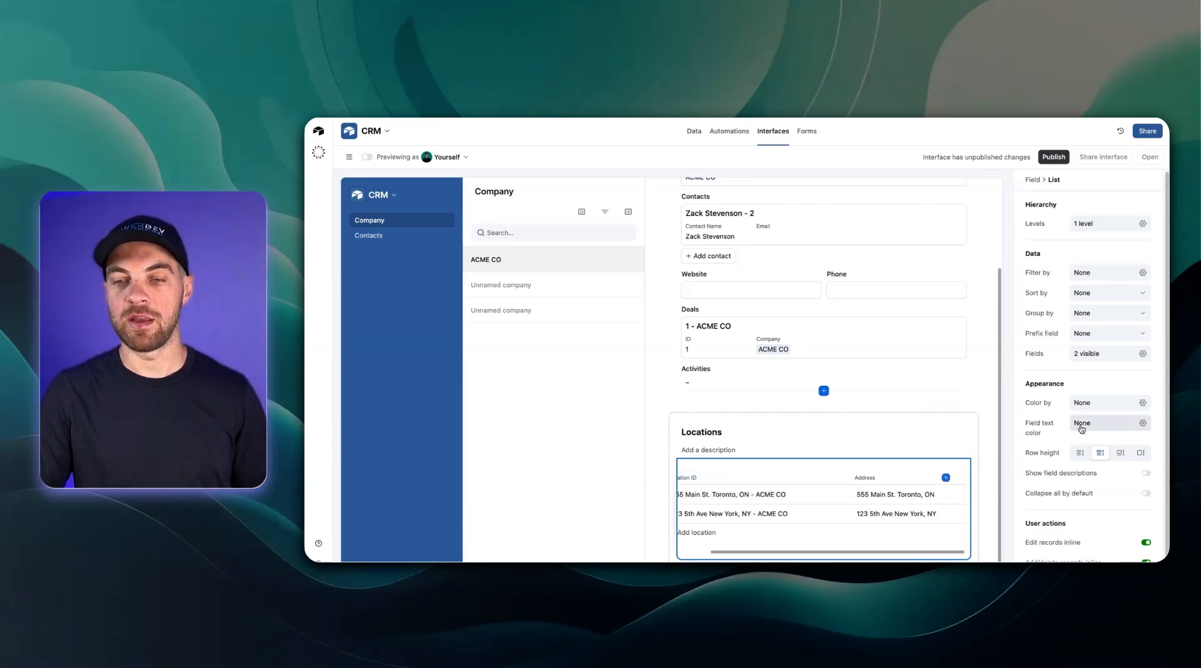
- In the Locations list, show the Type field, hide Location ID, and put Type before Address
click(1104, 354)
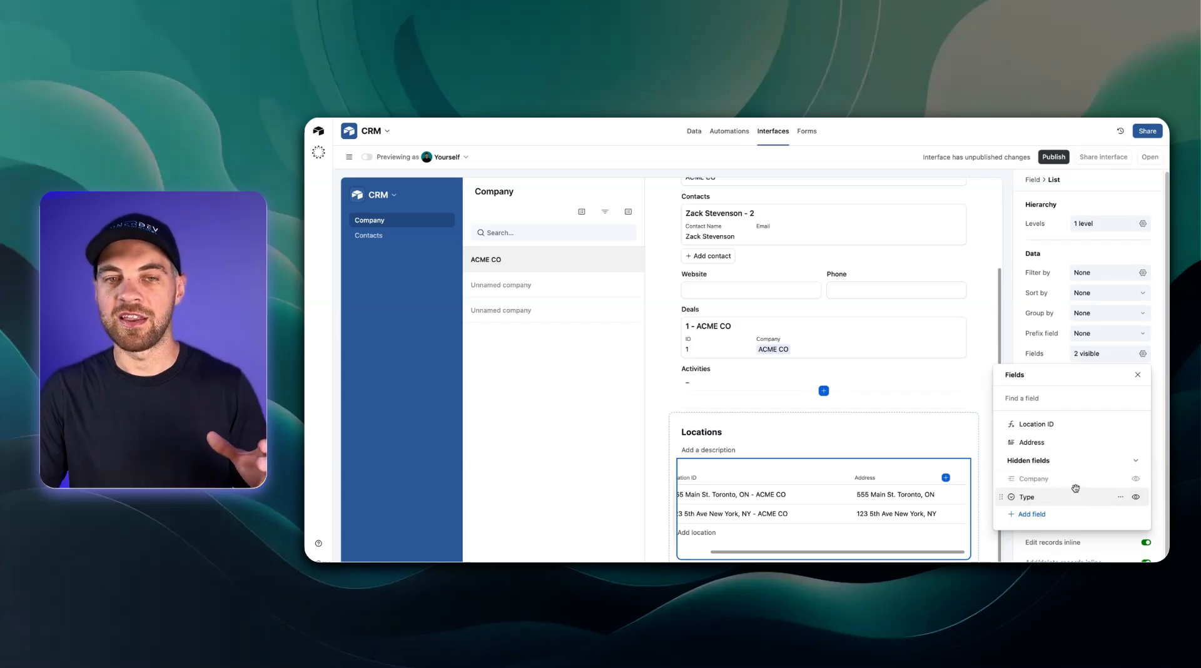
scroll(717, 345, up, 2)
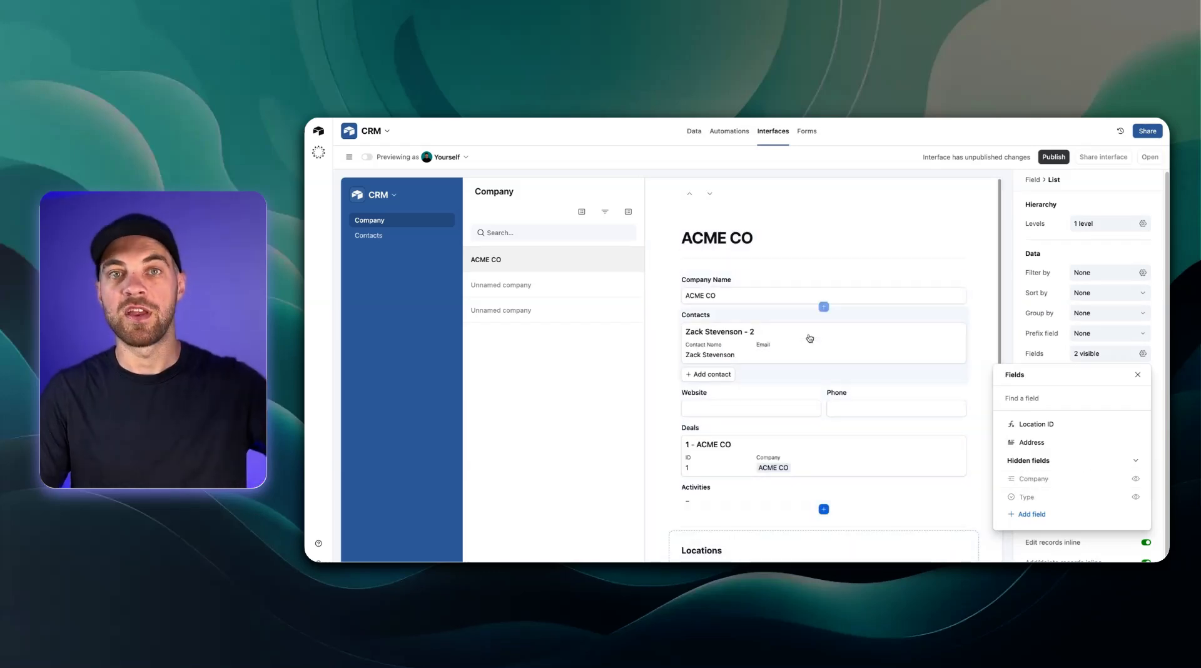
mouse_move(714, 249)
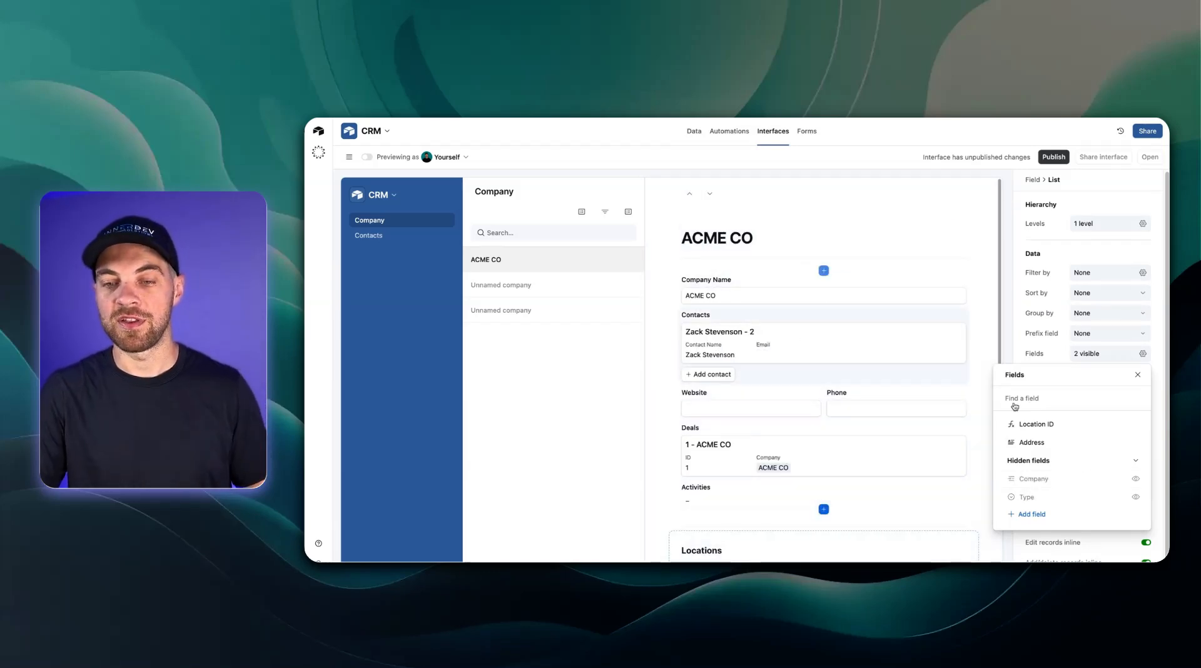
click(1135, 497)
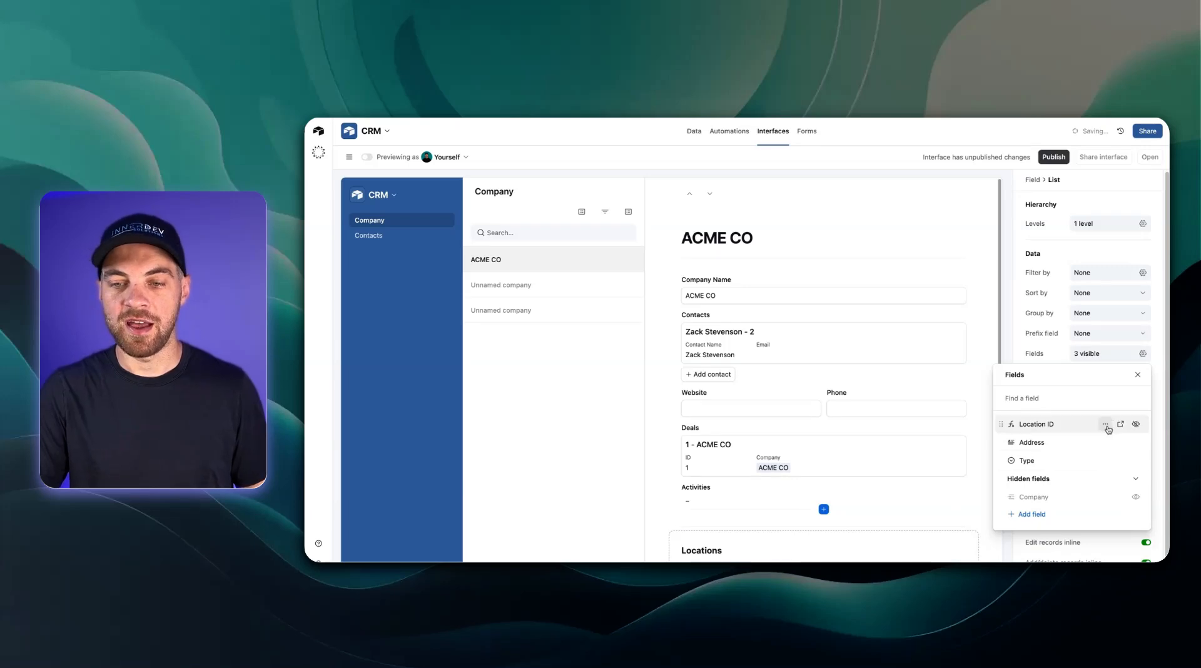
click(1136, 425)
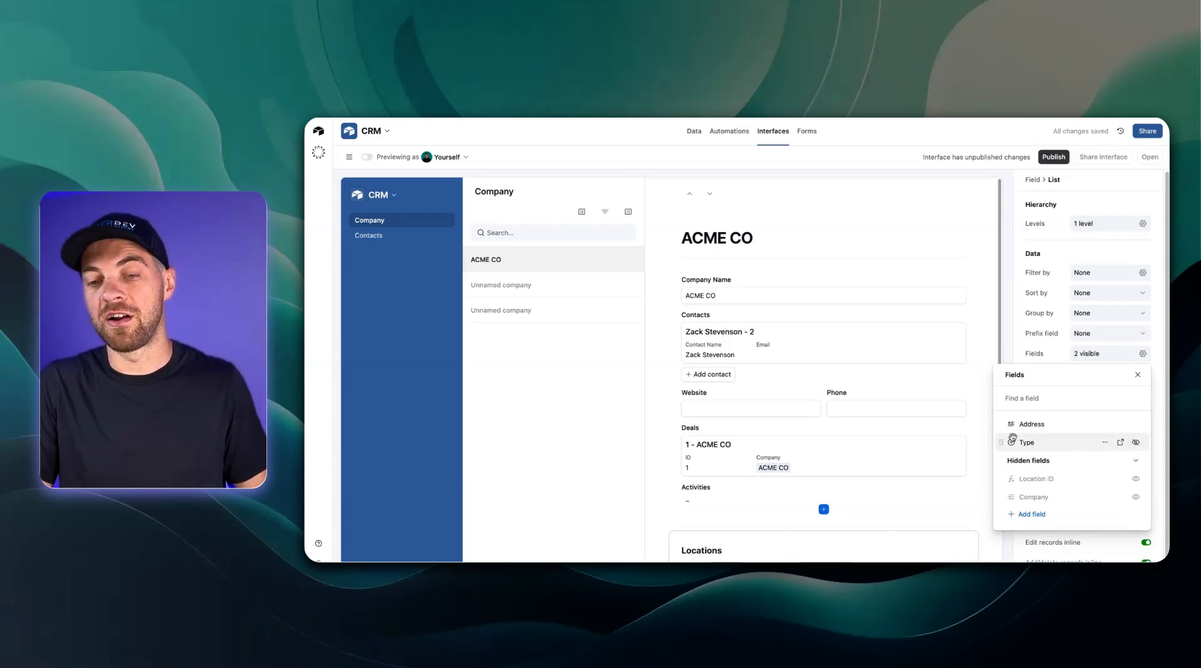
drag(1004, 441, 1004, 430)
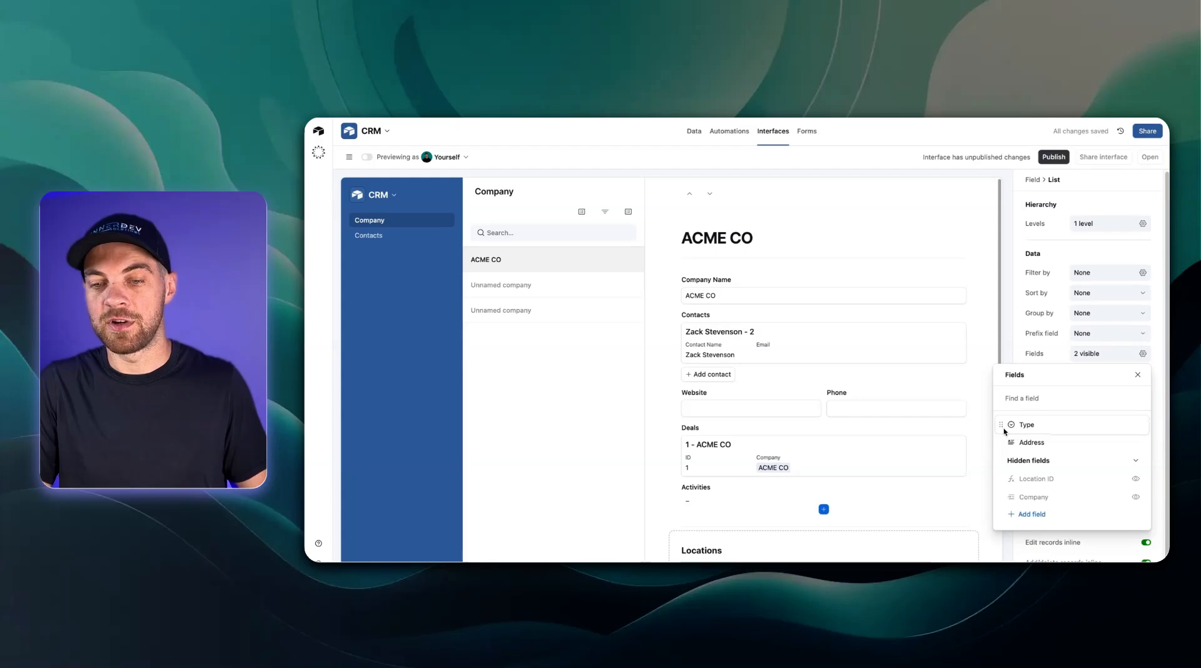
click(1136, 376)
scroll(837, 426, down, 3)
scroll(814, 490, left, 1)
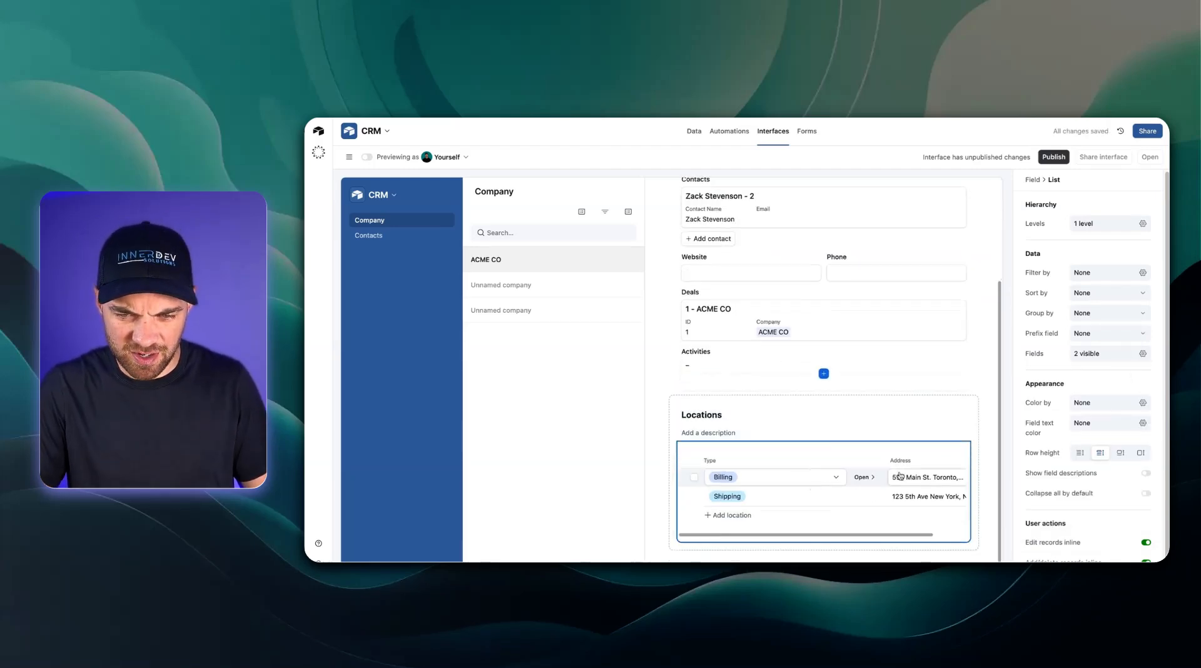
- Narrow the Type column in the Locations list, preview the Company page and check that Website and Phone accept input
drag(883, 460, 764, 460)
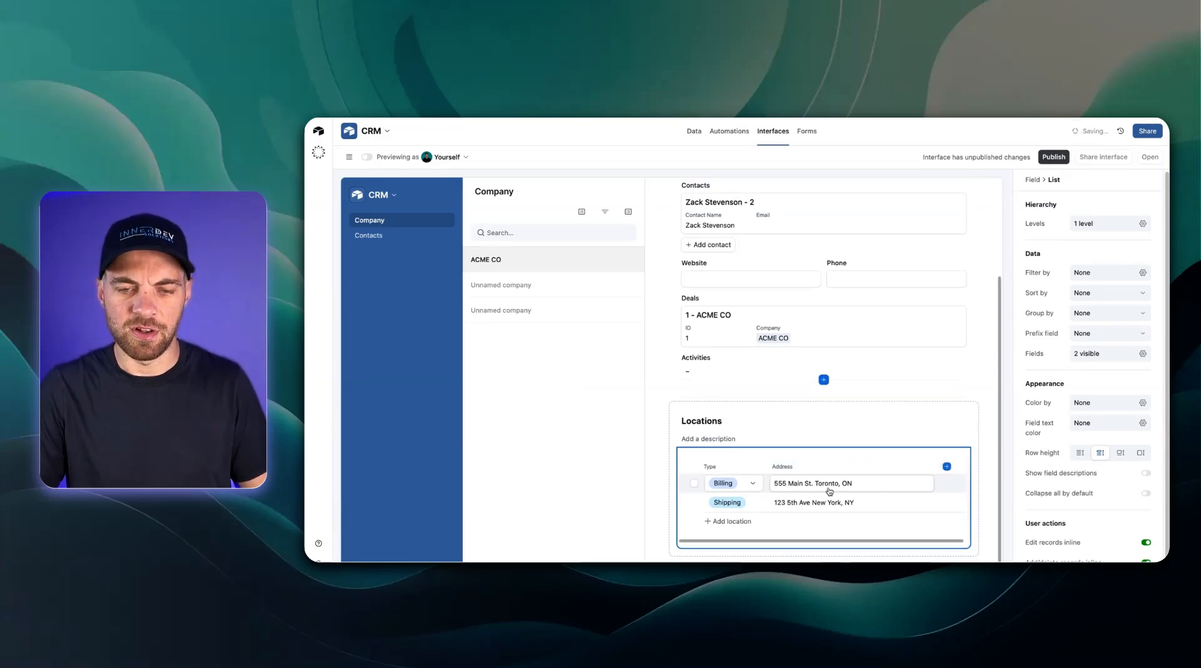
click(368, 159)
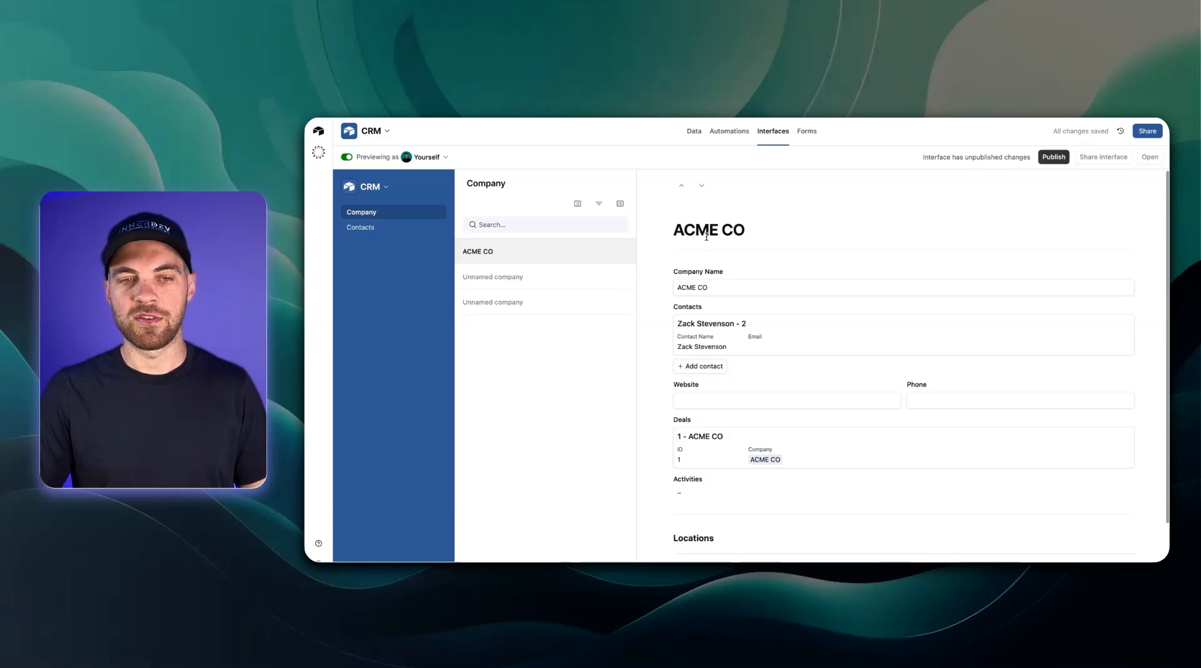
scroll(703, 244, down, 3)
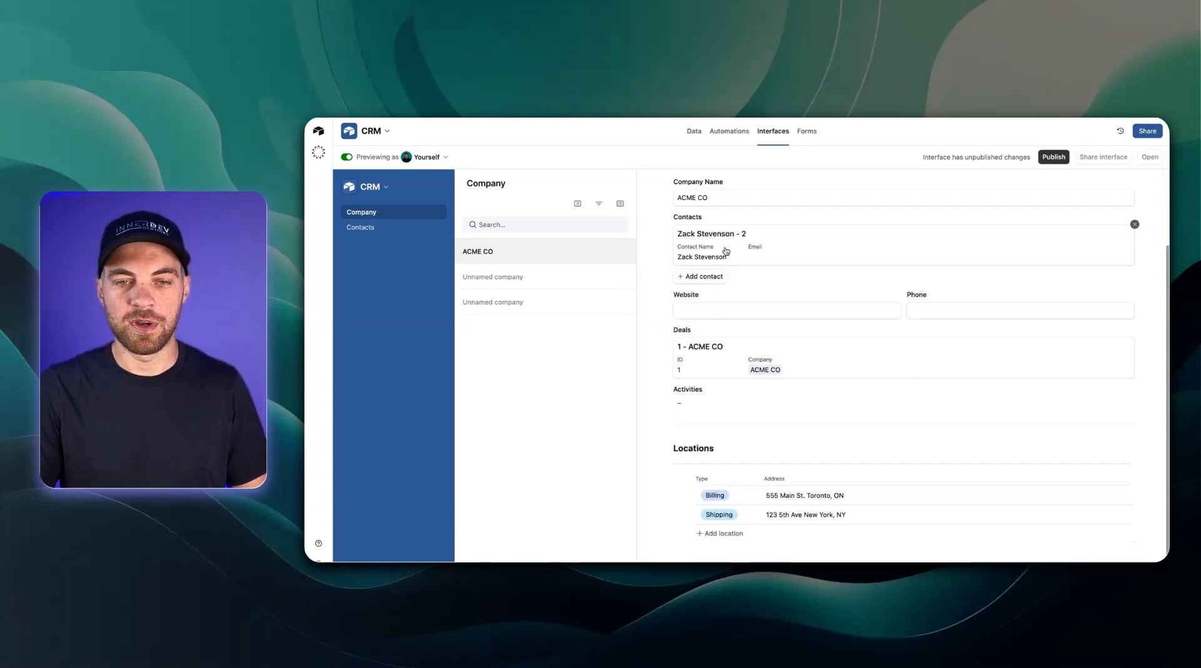
click(713, 314)
click(942, 313)
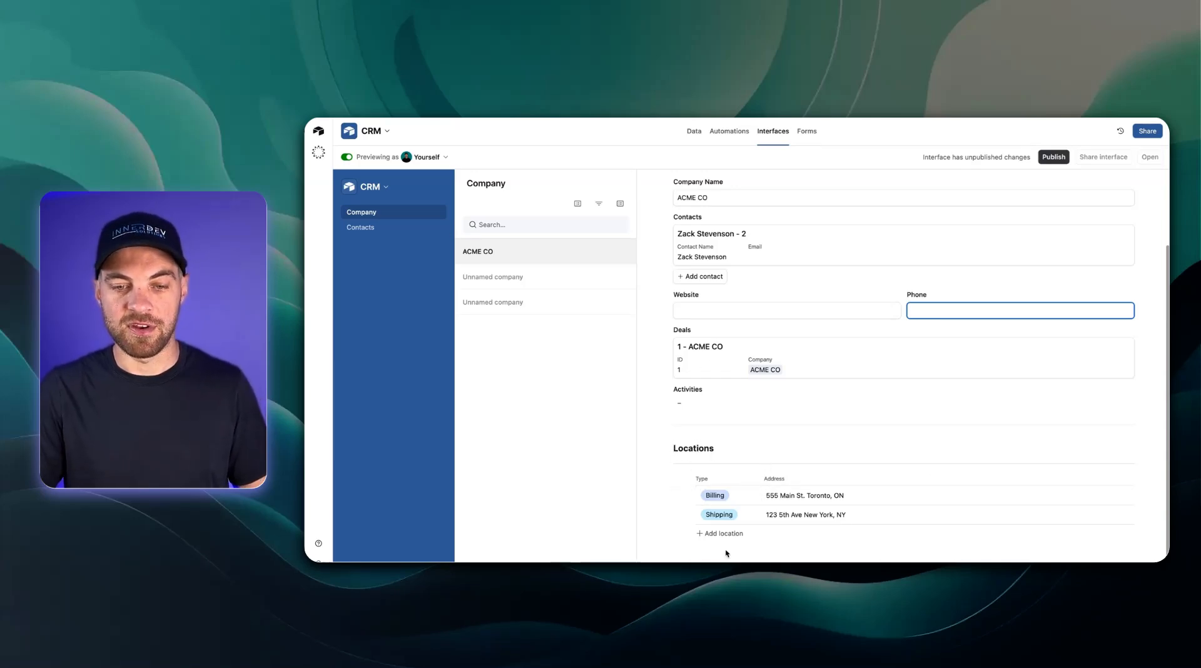
- Add a Shipping location to ACME CO in the preview's Locations list and enter its street address
click(707, 533)
click(746, 533)
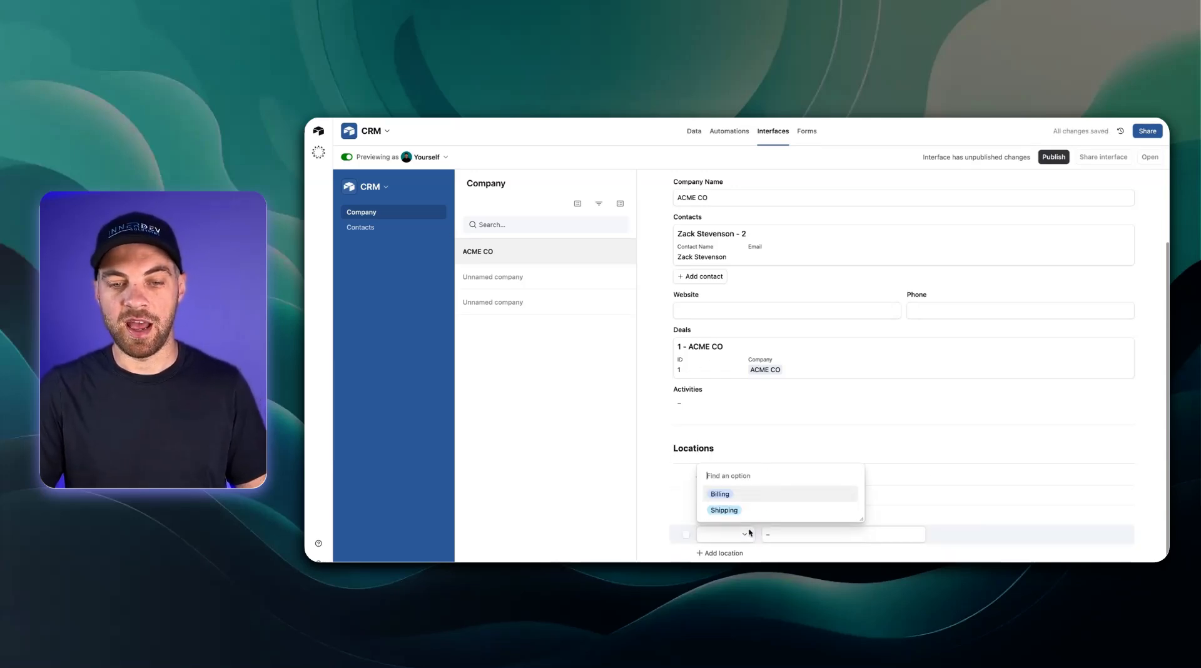
click(719, 511)
click(850, 537)
text(999 Bay St. Toronto, ON)
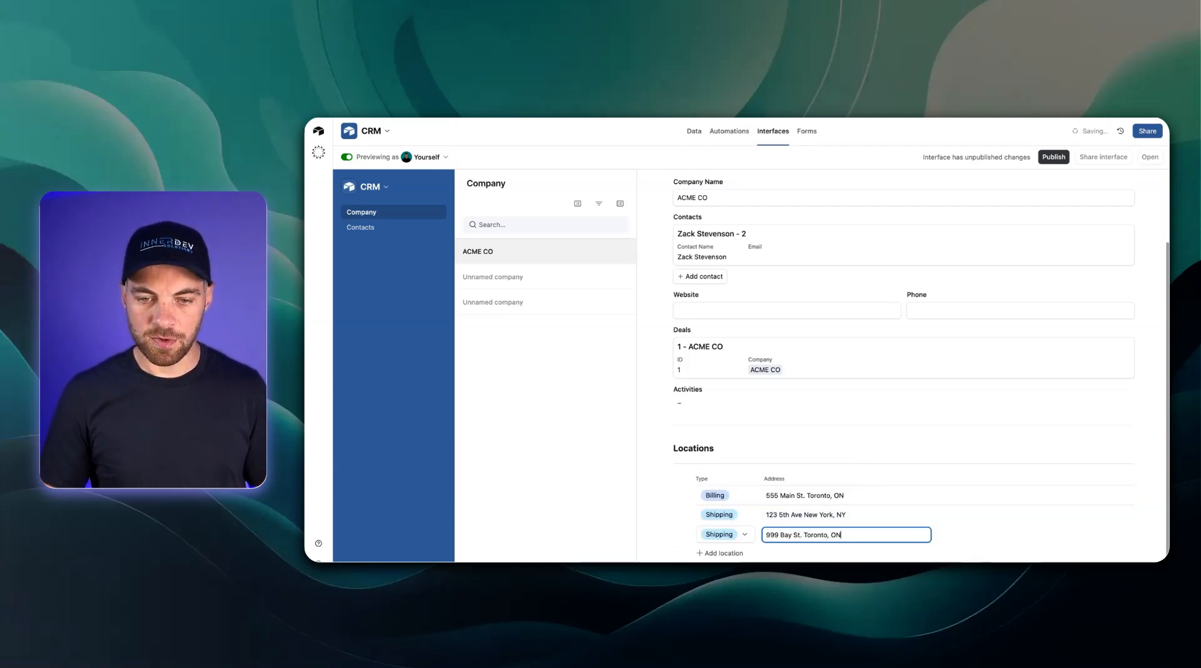
key(Return)
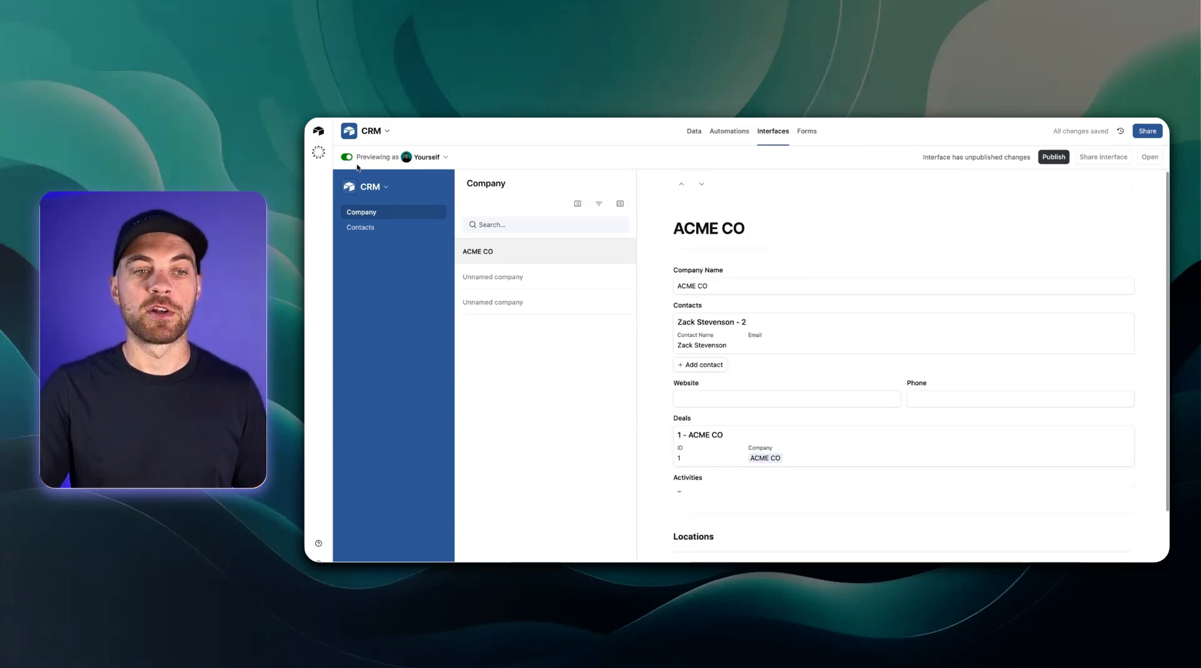
- Leave the preview and show the Company page's Deals field as a view instead of a field
click(346, 157)
scroll(791, 350, down, 3)
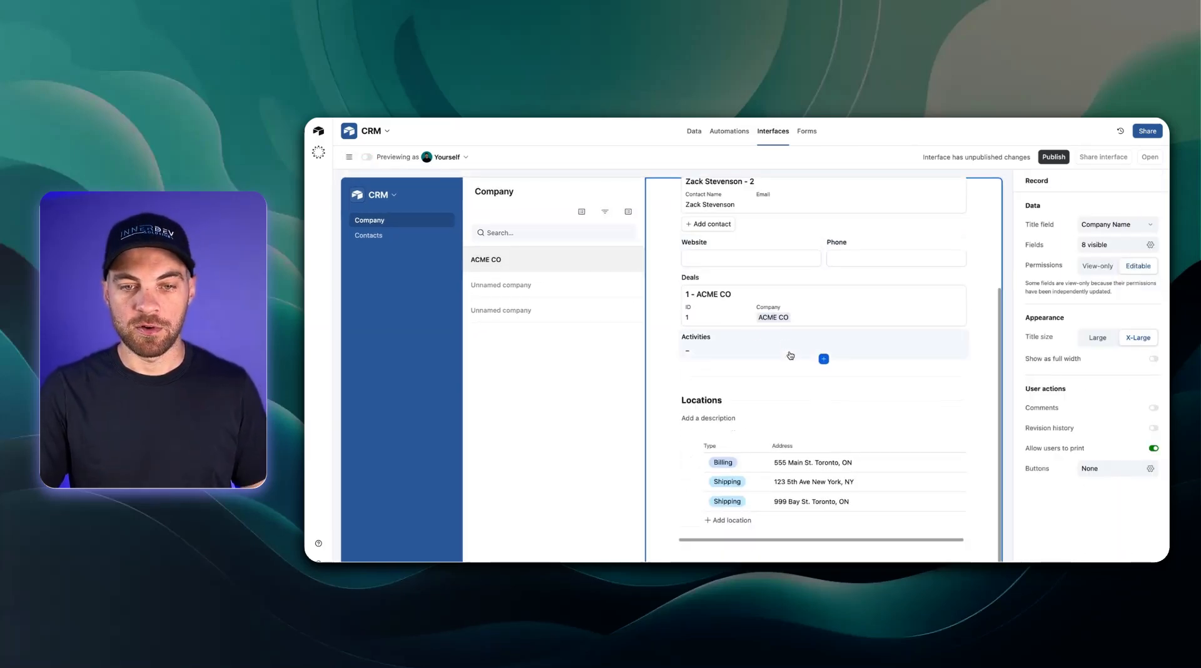
click(721, 282)
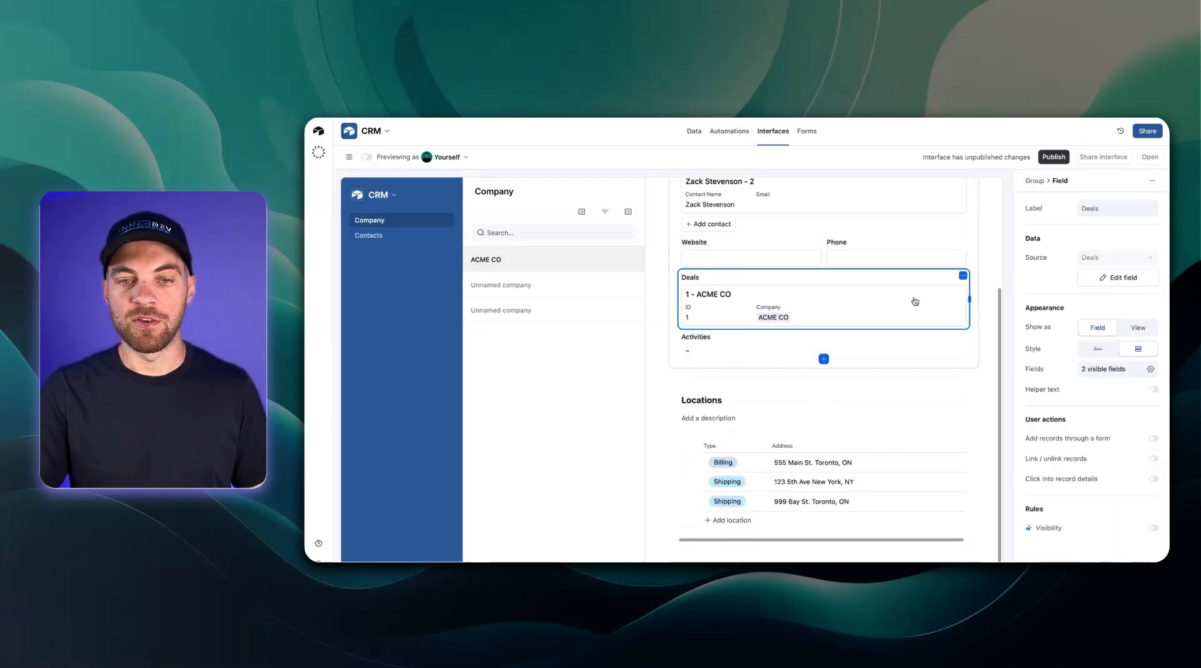
click(1136, 328)
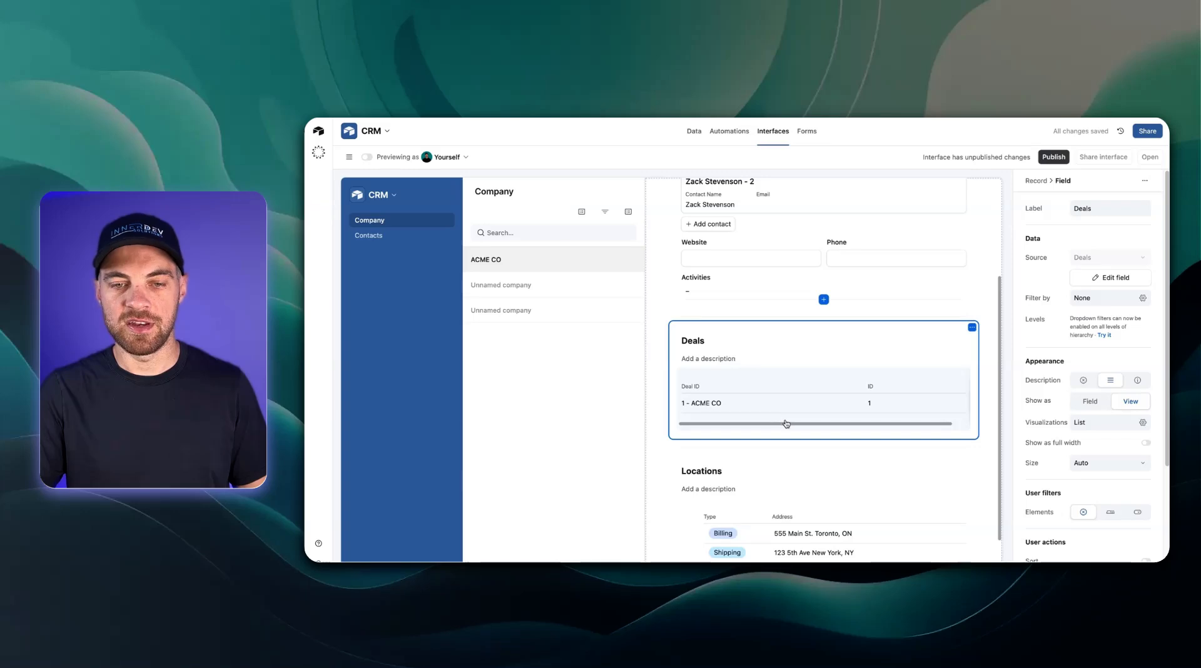
- In the Deals list, hide Deal ID and show Contacts, Deal Value, Stage and Expected Closing Date
click(726, 385)
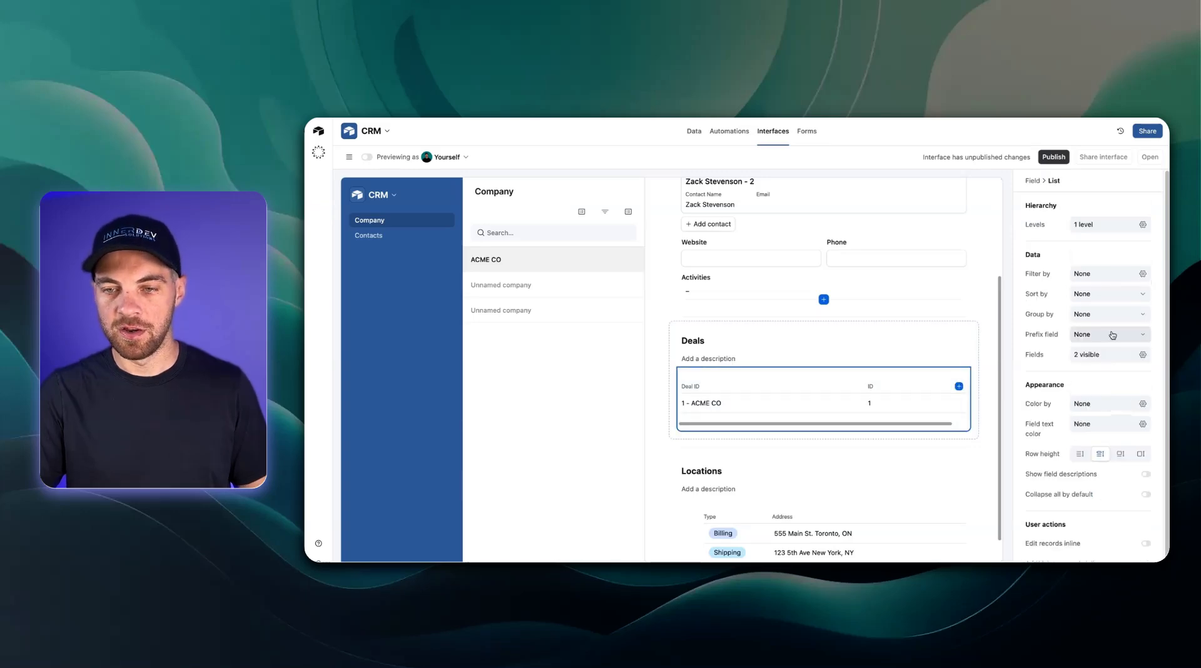
click(1143, 355)
mouse_move(1124, 426)
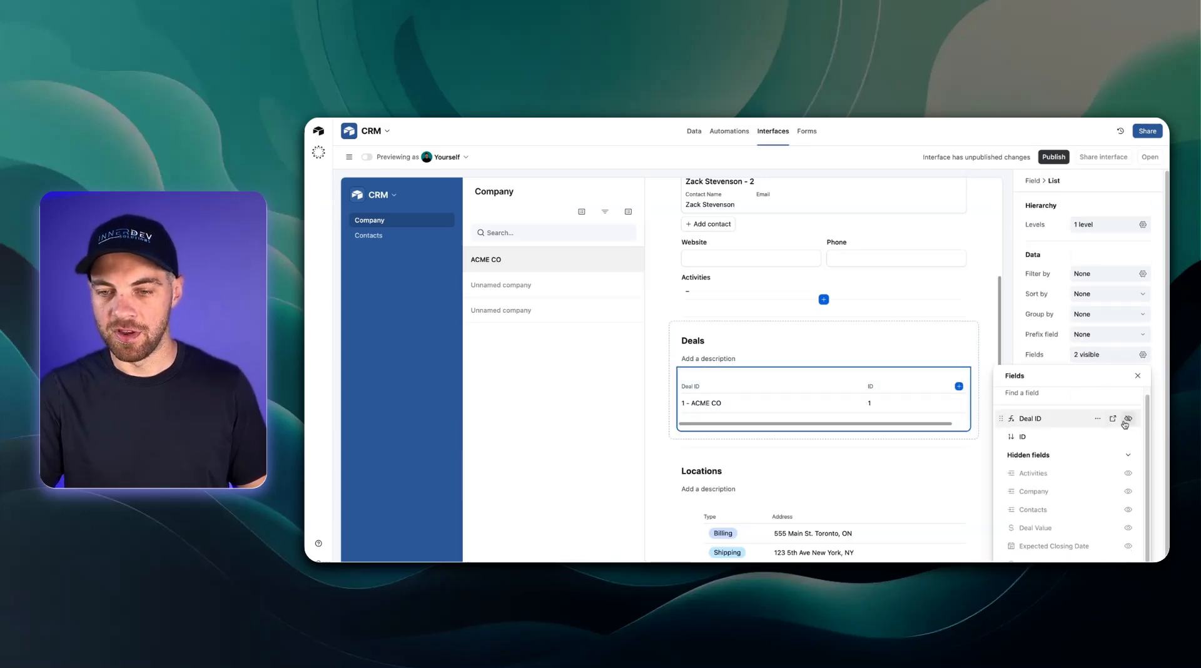
click(1130, 420)
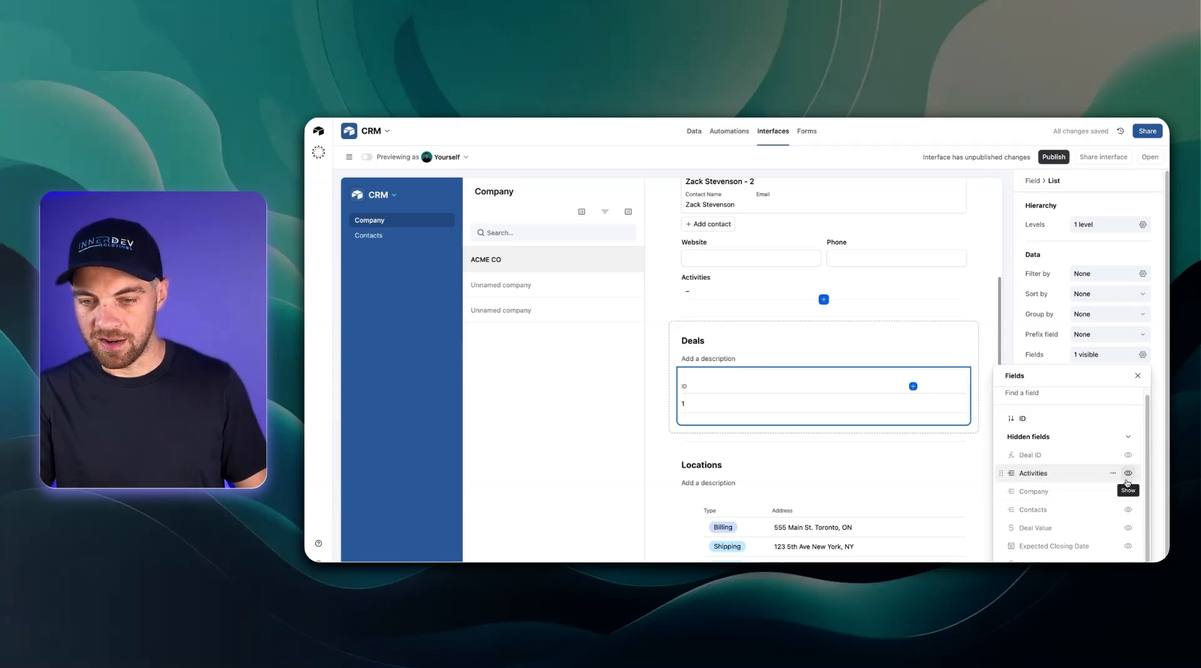
click(1129, 511)
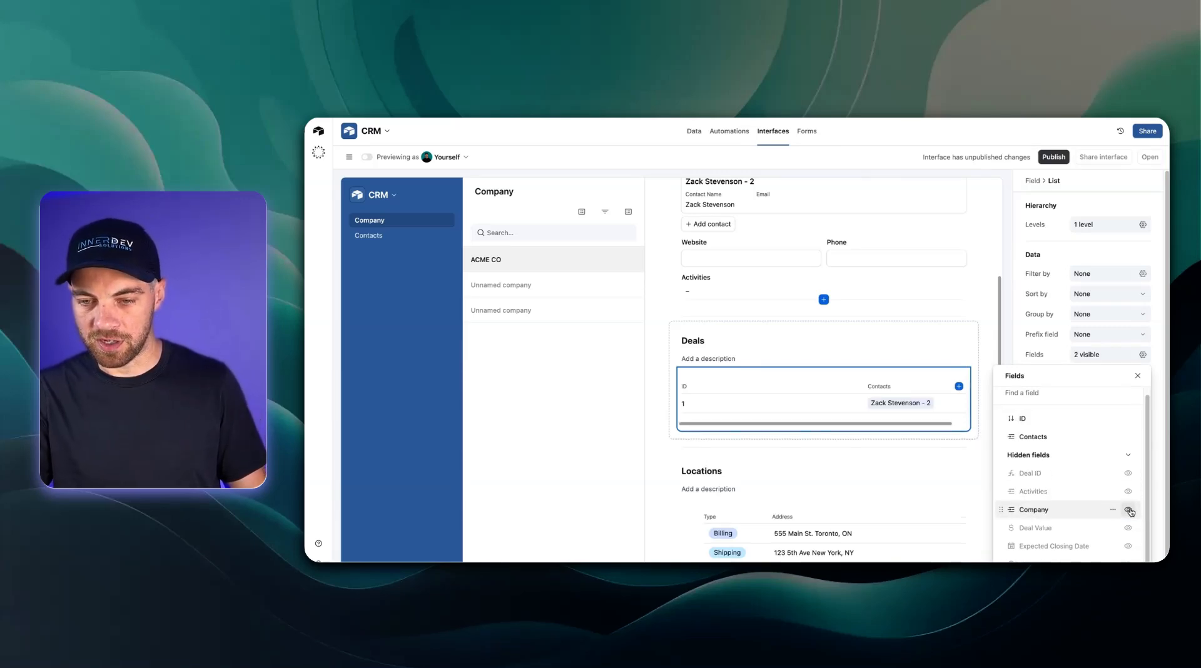
click(1129, 528)
click(1131, 556)
click(1128, 560)
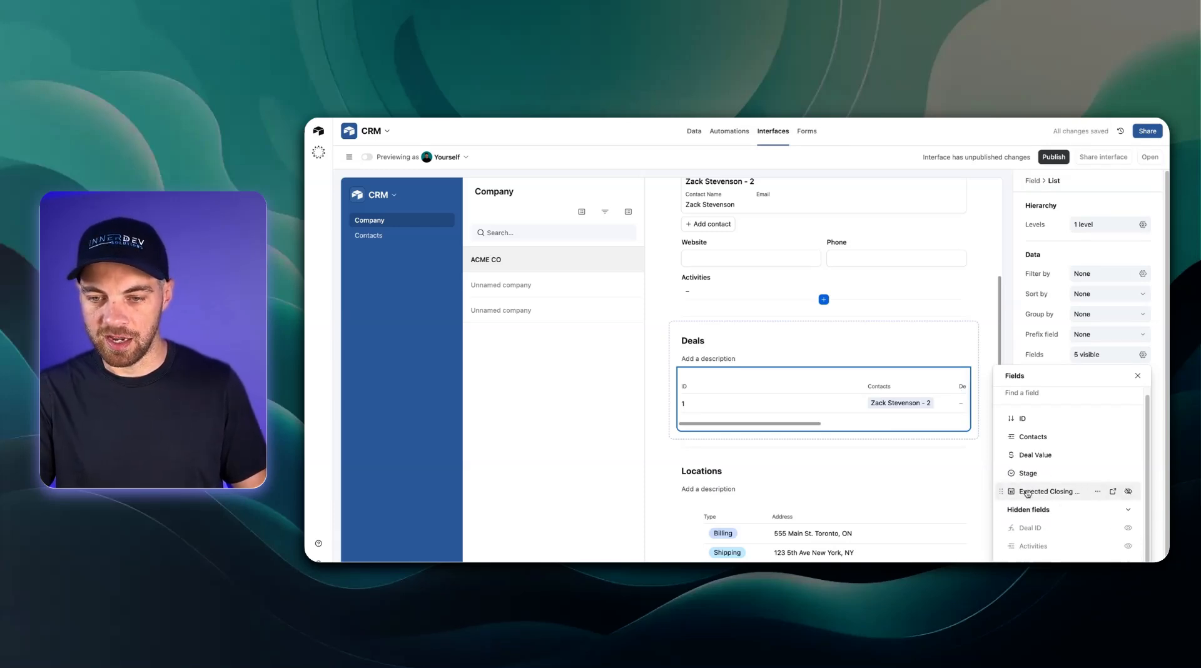
- Place Stage and Expected Closing Date before Contacts in the Deals list, and narrow the ID and Stage columns
drag(1004, 491, 1005, 440)
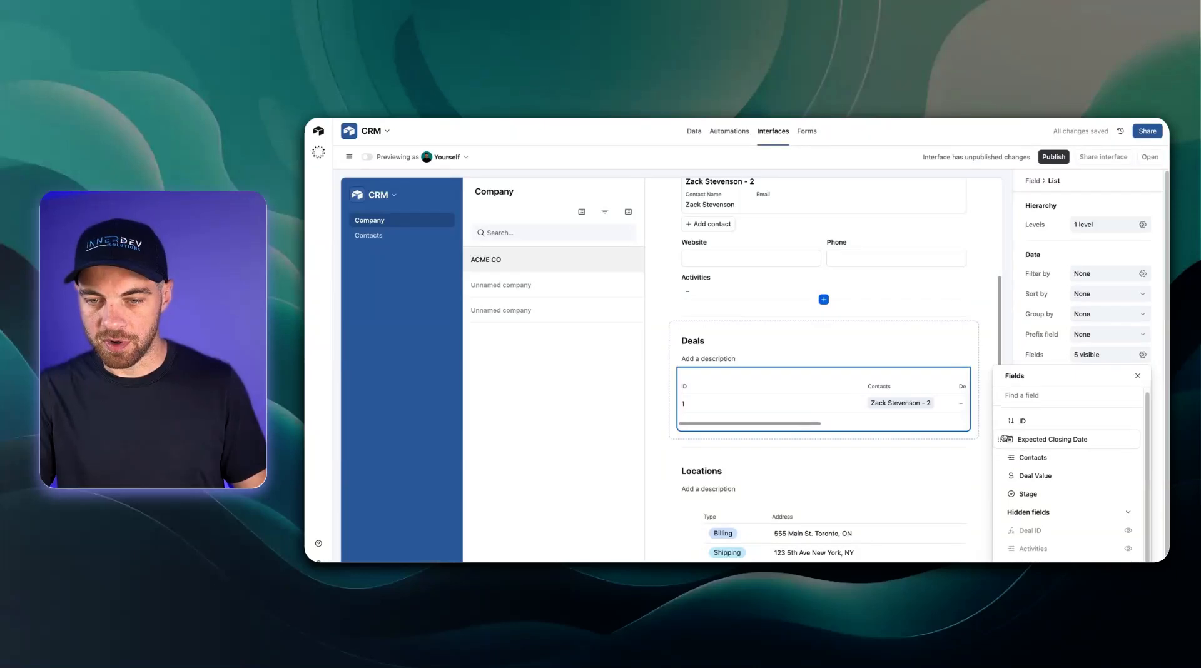
drag(1005, 491, 1005, 439)
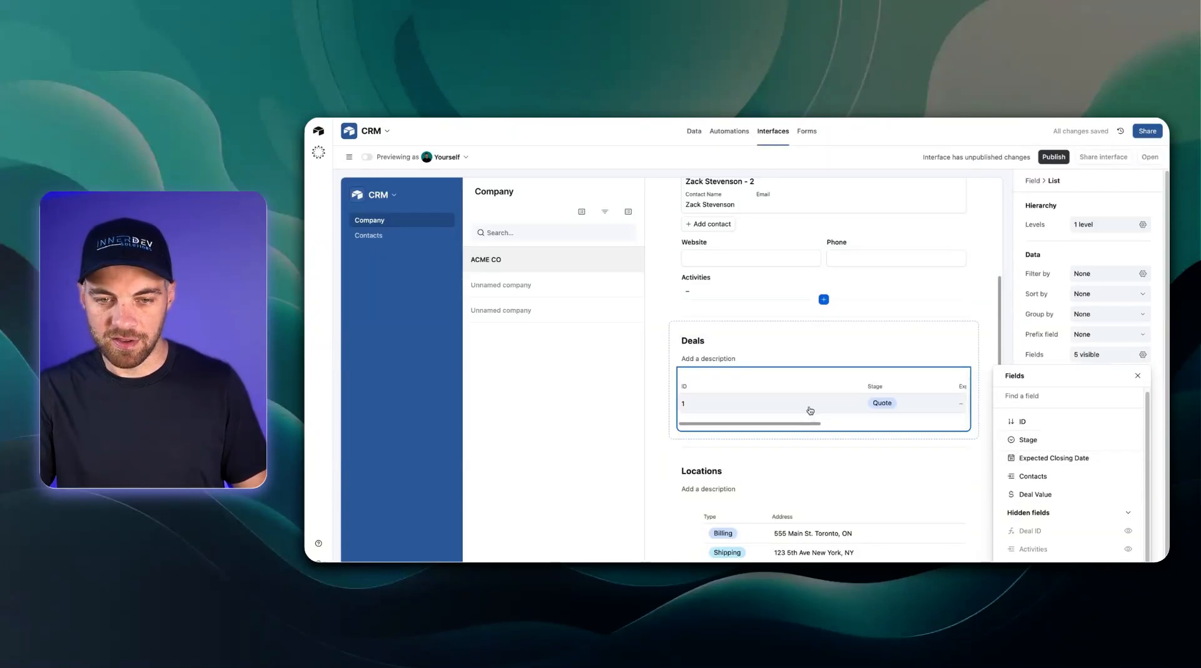
click(850, 391)
drag(857, 386, 714, 386)
drag(798, 387, 776, 387)
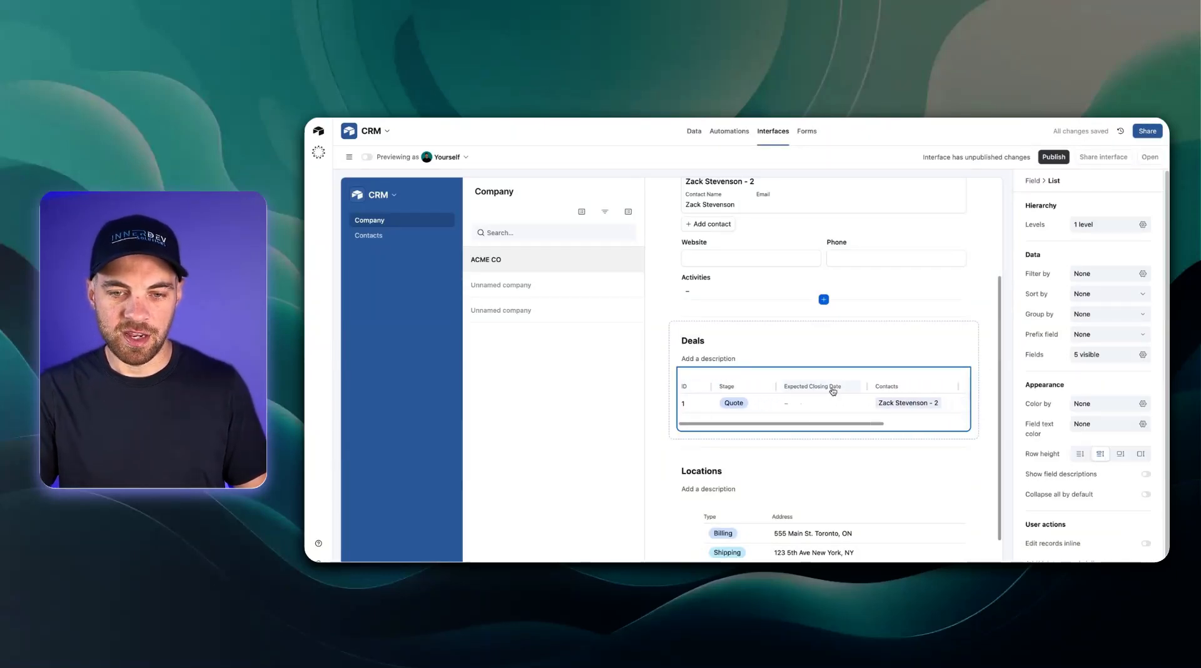
scroll(863, 391, right, 3)
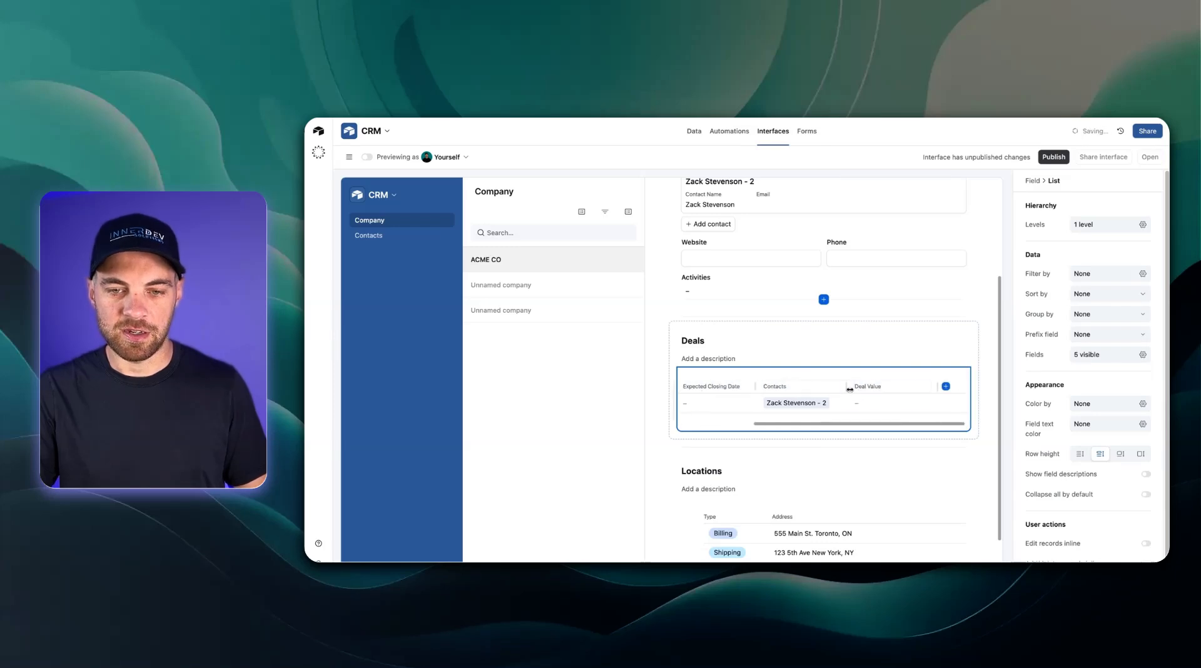
scroll(846, 392, right, 1)
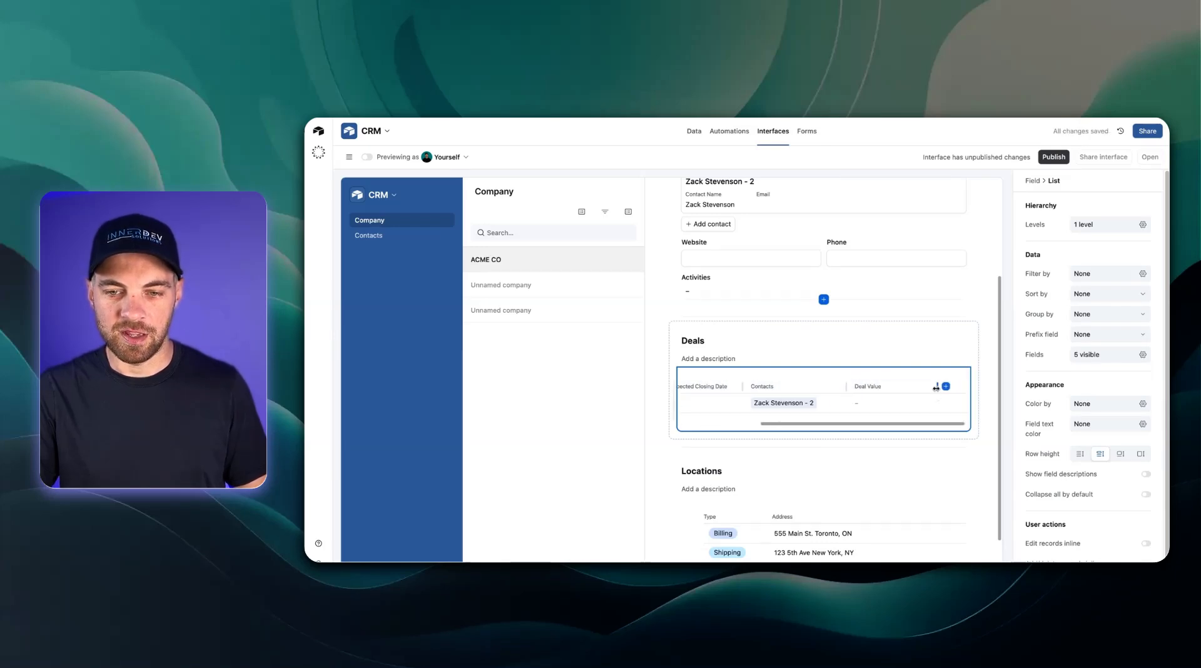
scroll(926, 393, left, 5)
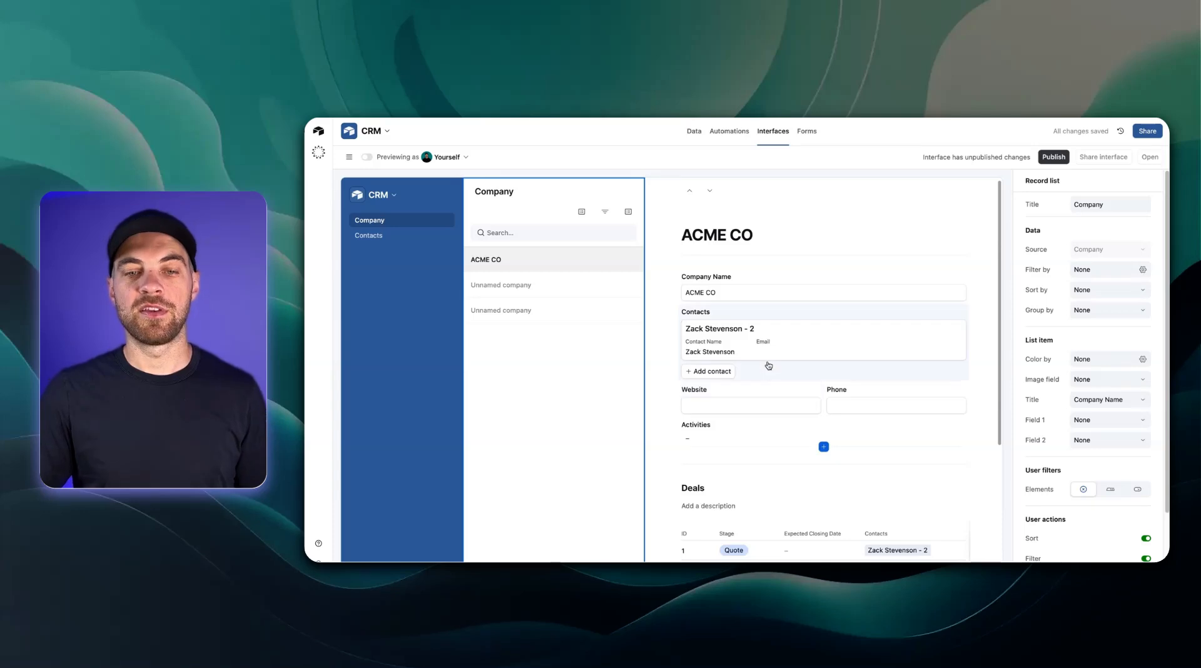
- Remove the Activities field from the Company page
scroll(761, 345, down, 3)
scroll(833, 300, up, 3)
scroll(846, 302, down, 3)
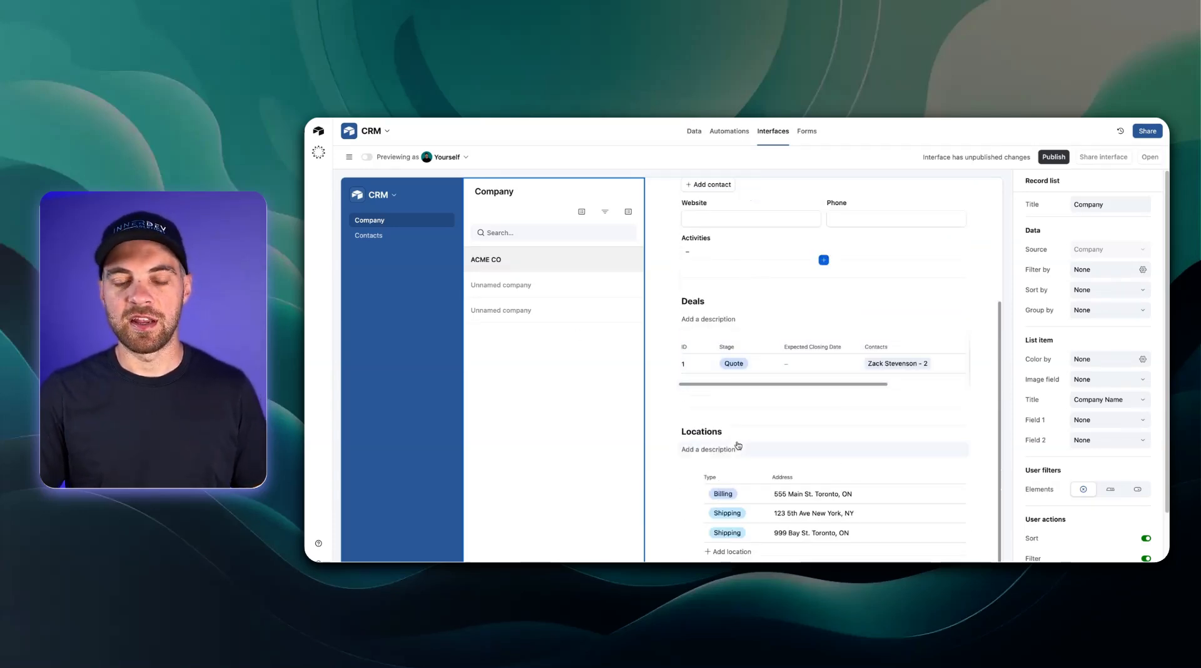
click(962, 242)
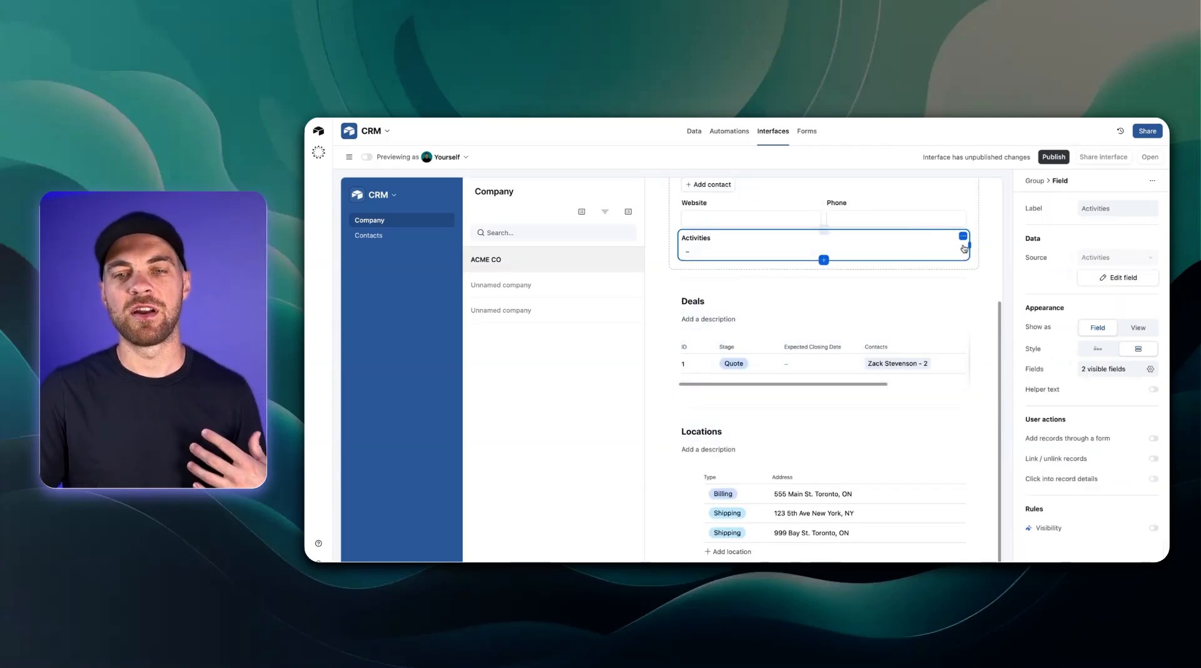
click(963, 238)
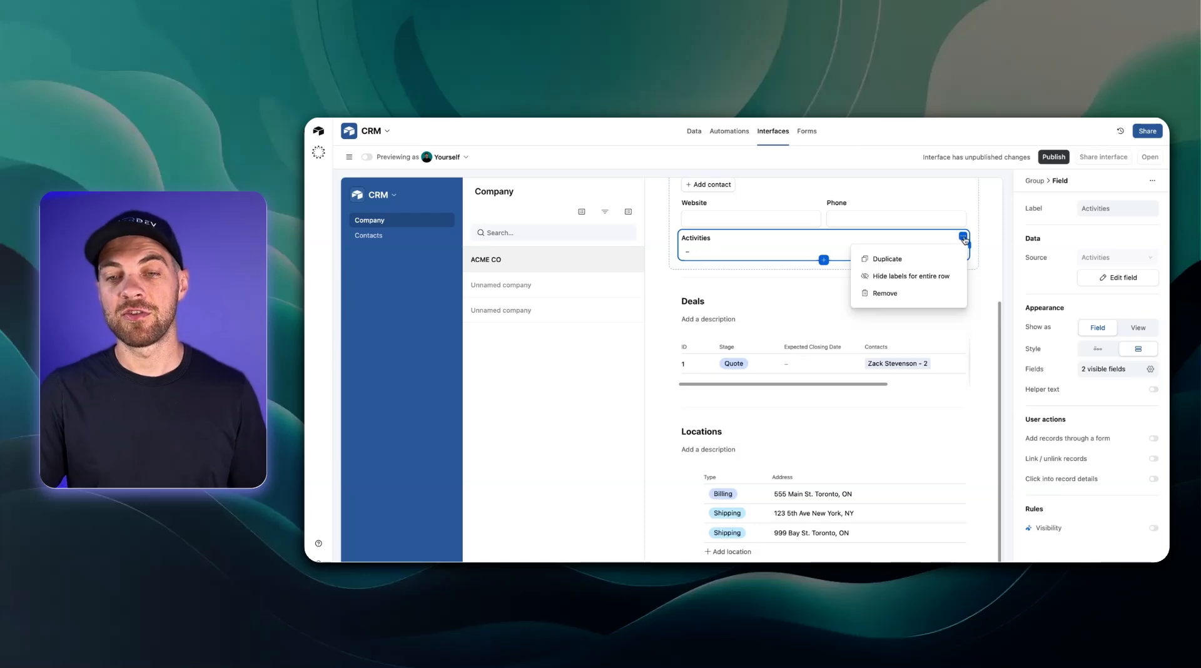
click(895, 292)
scroll(793, 347, up, 3)
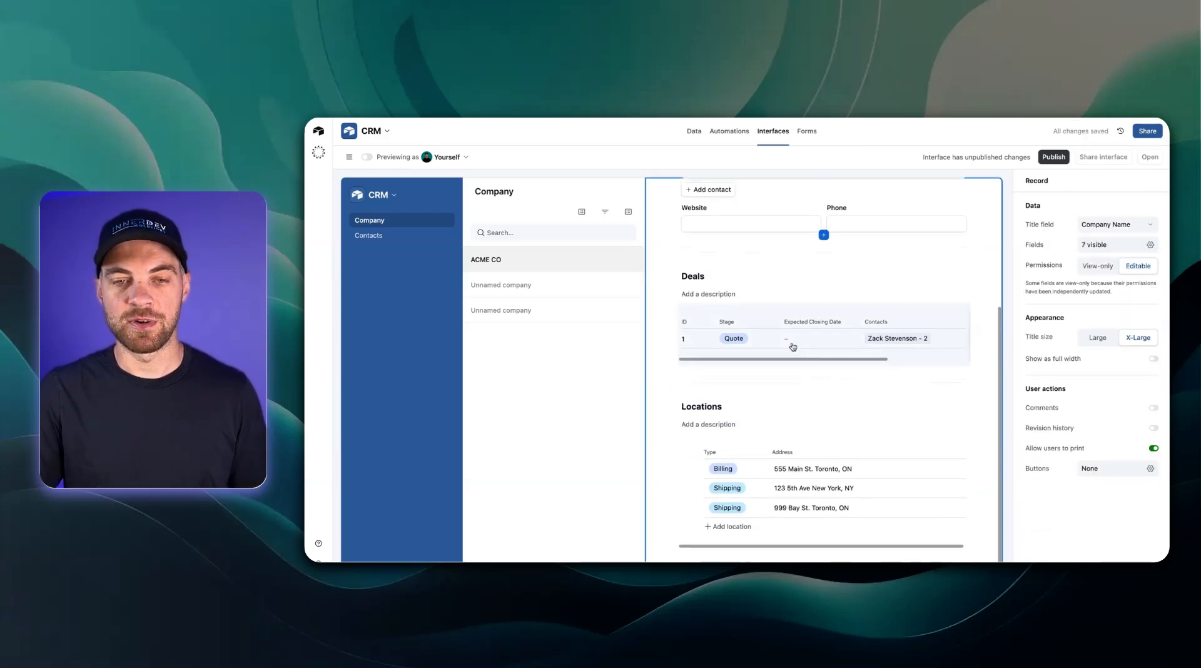
- Review the Company page layout from top to bottom and the fields and elements available to add
click(502, 272)
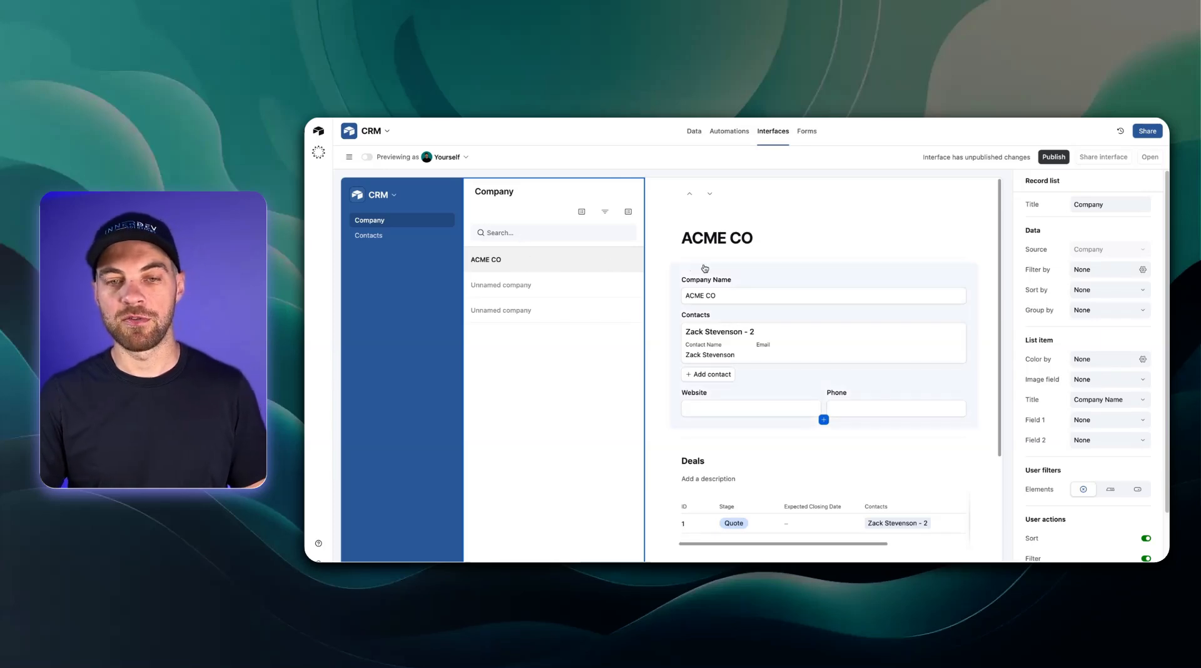
scroll(978, 281, down, 1)
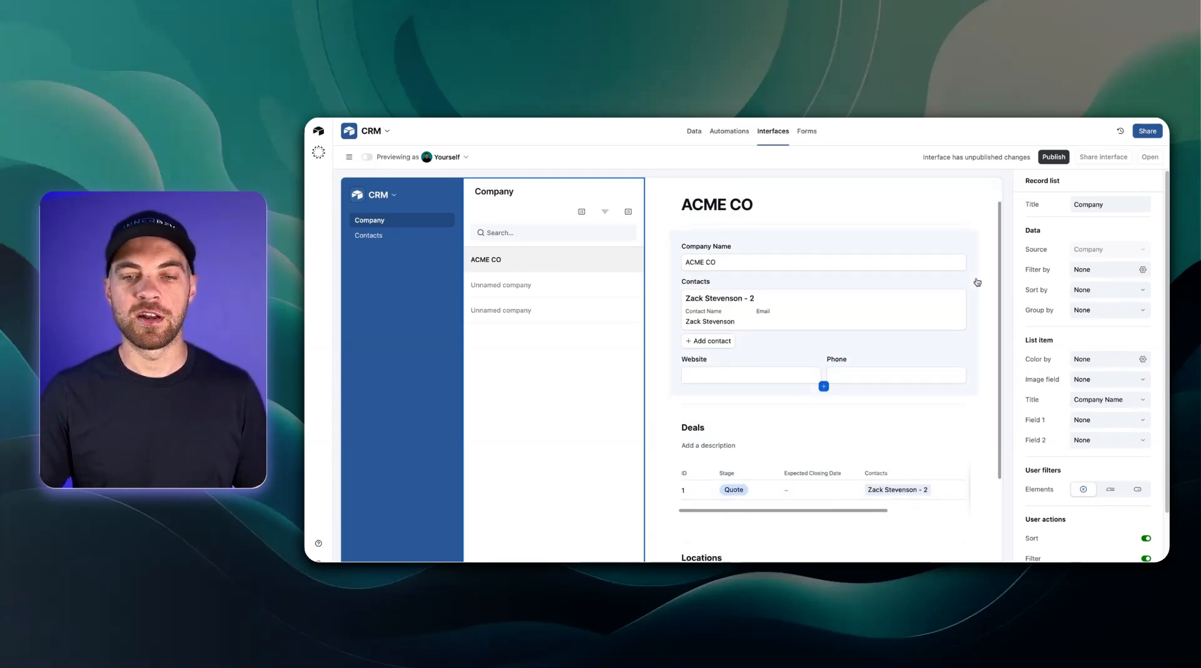
click(824, 387)
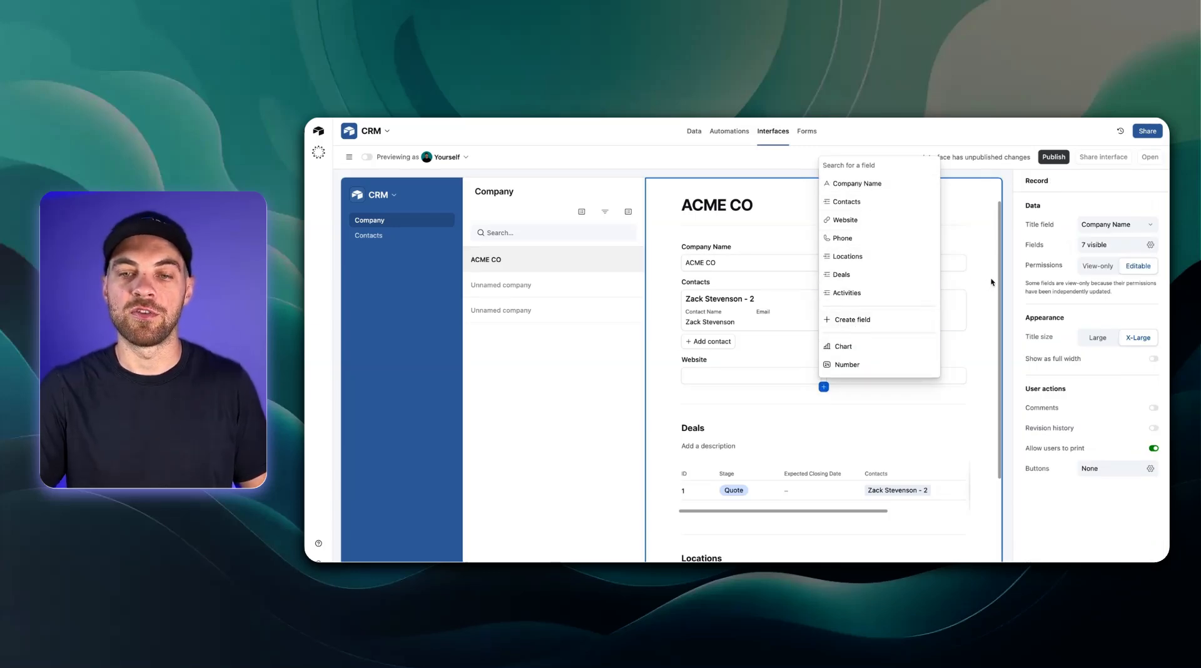
click(842, 238)
scroll(877, 373, down, 2)
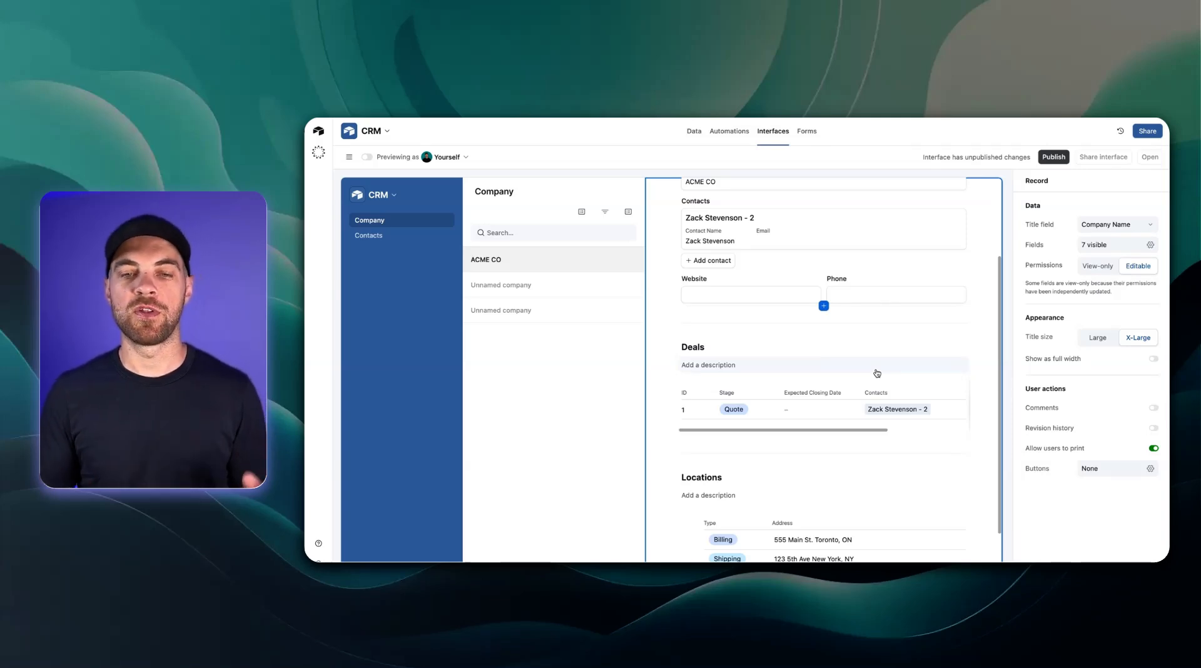
scroll(878, 373, up, 2)
scroll(875, 383, down, 4)
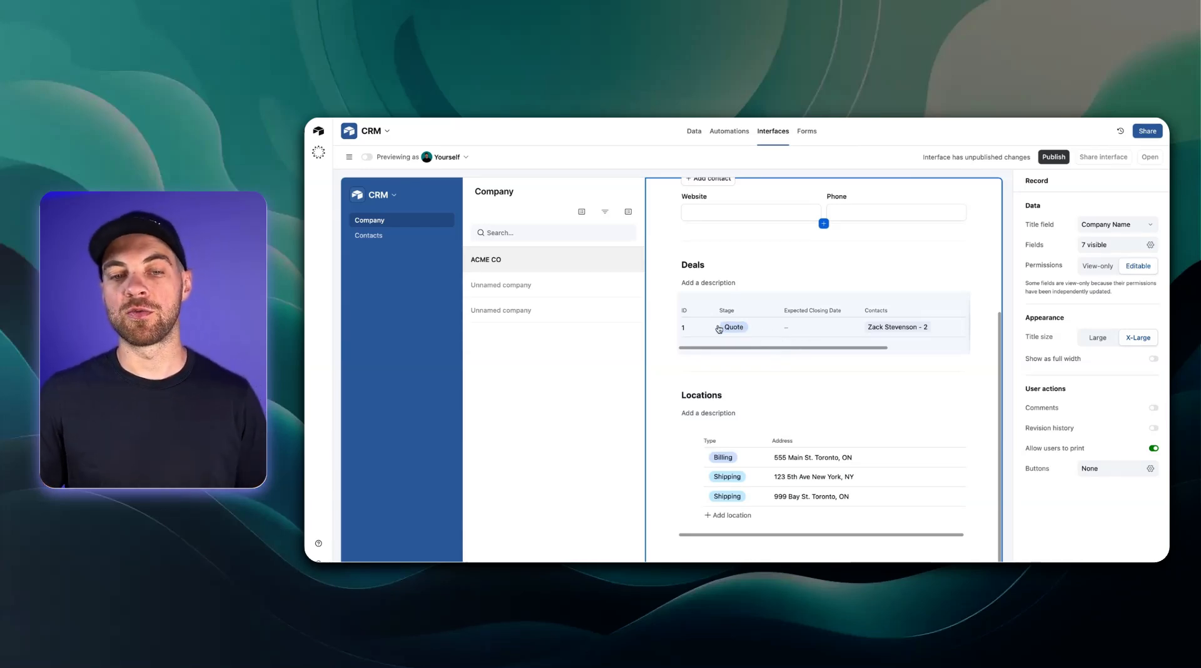
- Allow users to open record details from the Deals list on the Company page
click(761, 333)
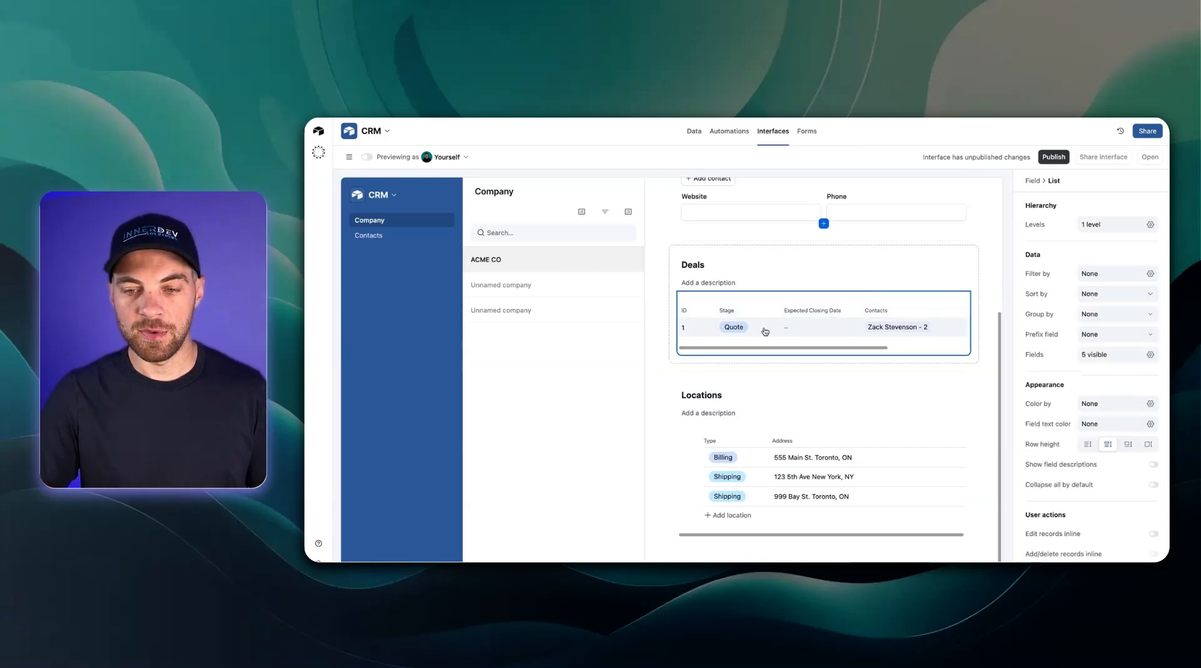
click(764, 329)
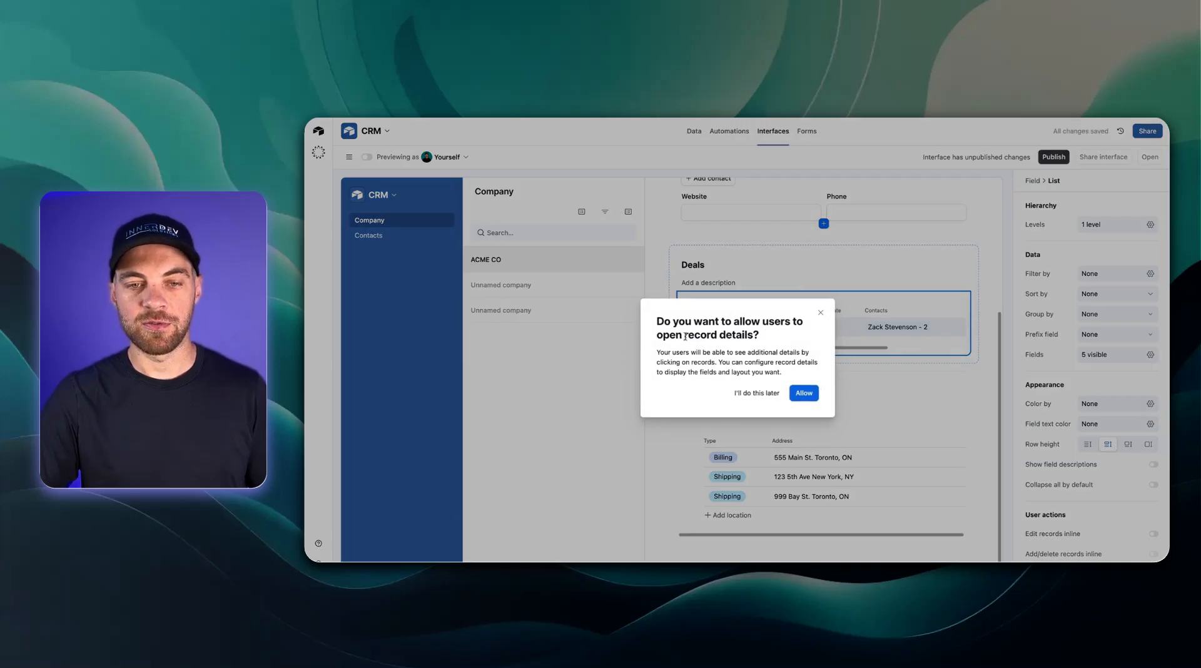
drag(668, 323, 780, 339)
click(792, 340)
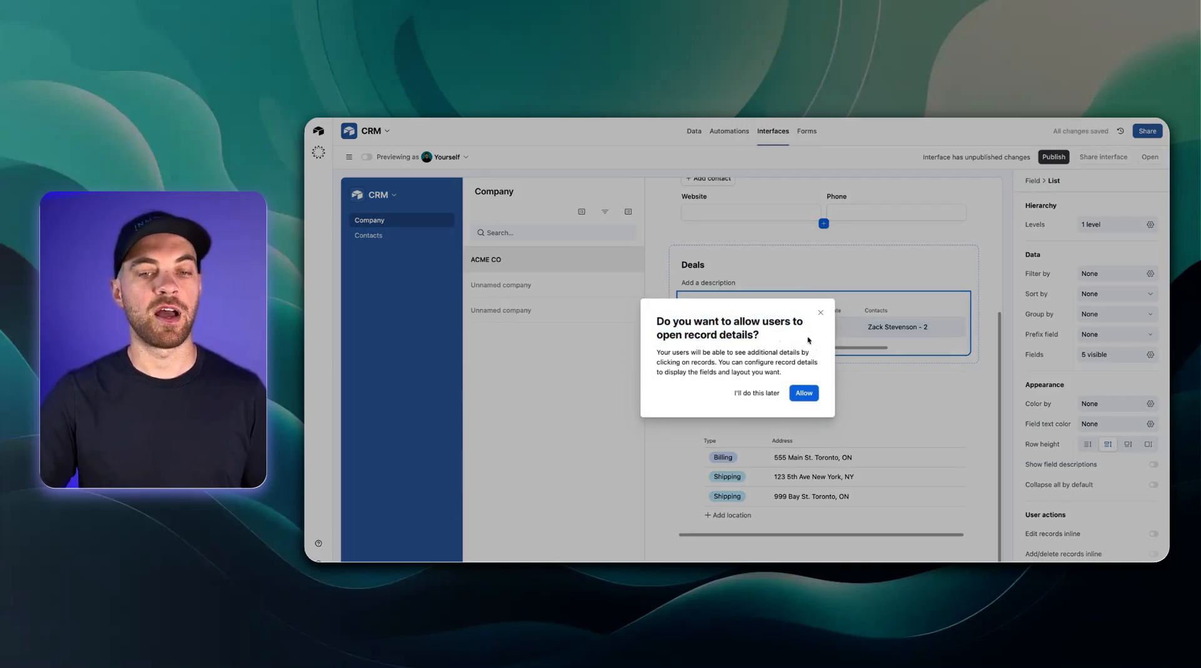
click(803, 392)
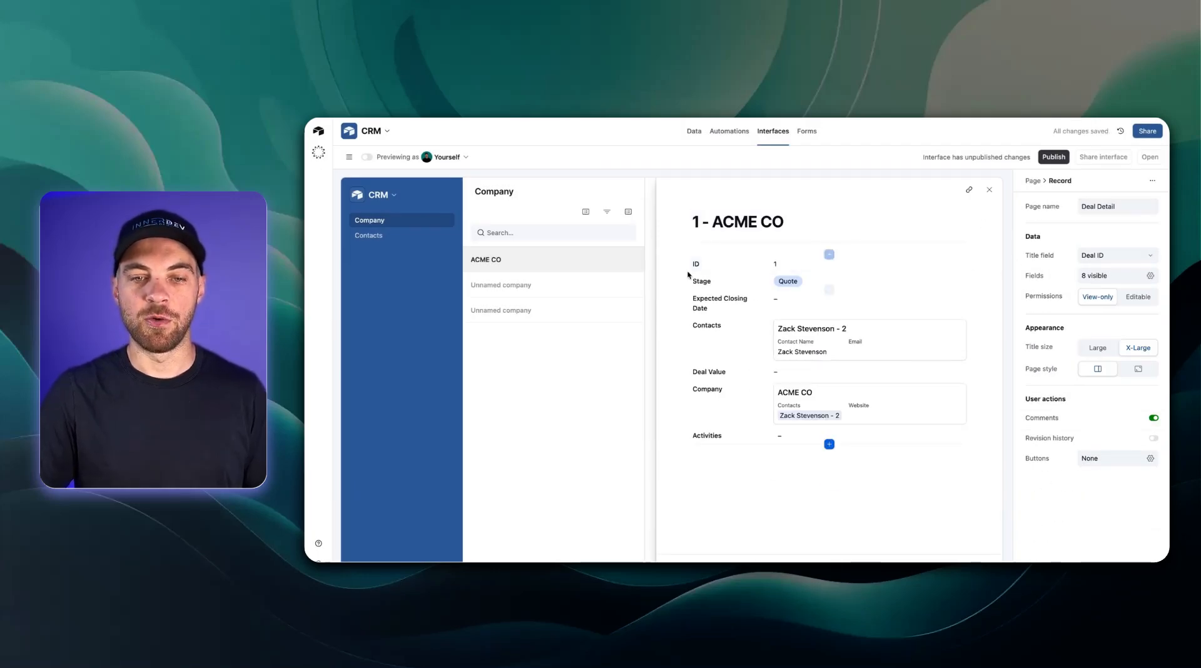
- Check which fields the Deal Detail page displays and hides, and return to the Company page
click(1150, 275)
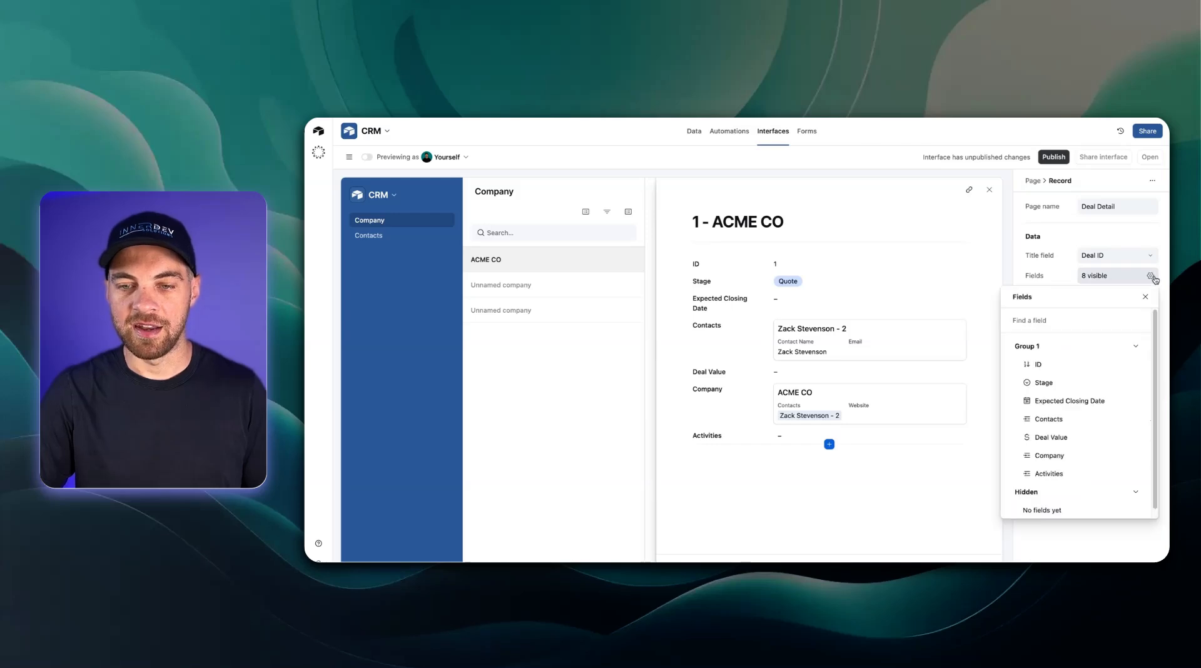
scroll(1126, 405, down, 1)
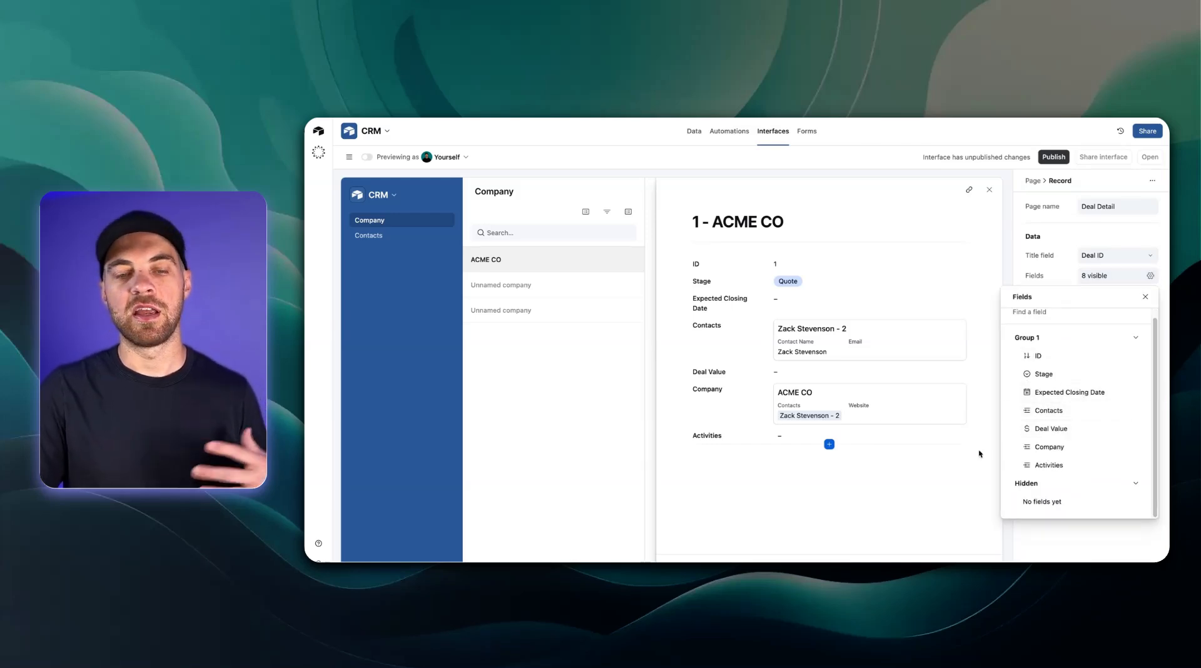
click(903, 491)
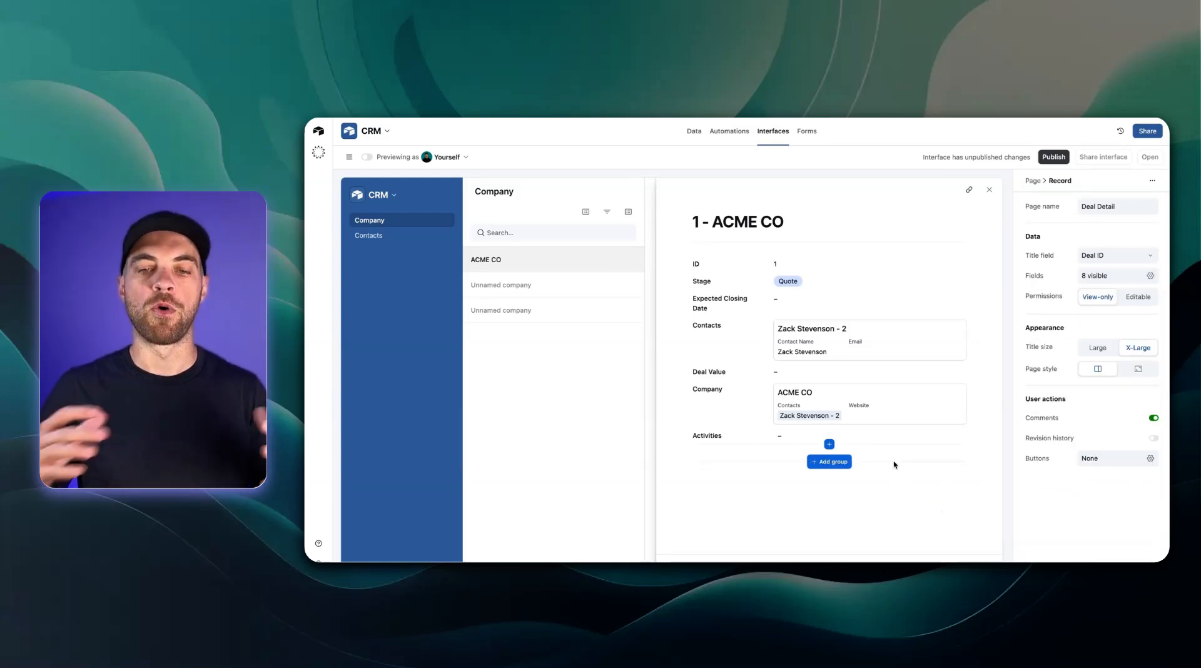
click(989, 191)
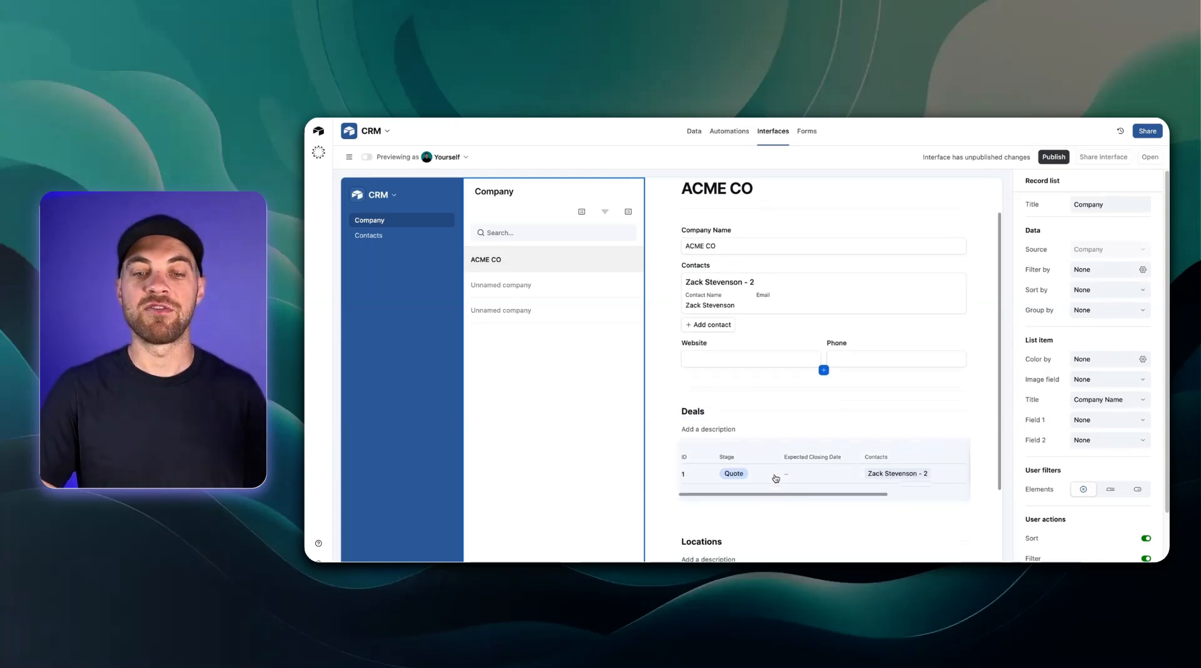
- Examine all columns of the Deals list and the detail page that opens from its deal, and close that page
scroll(776, 479, down, 2)
click(696, 439)
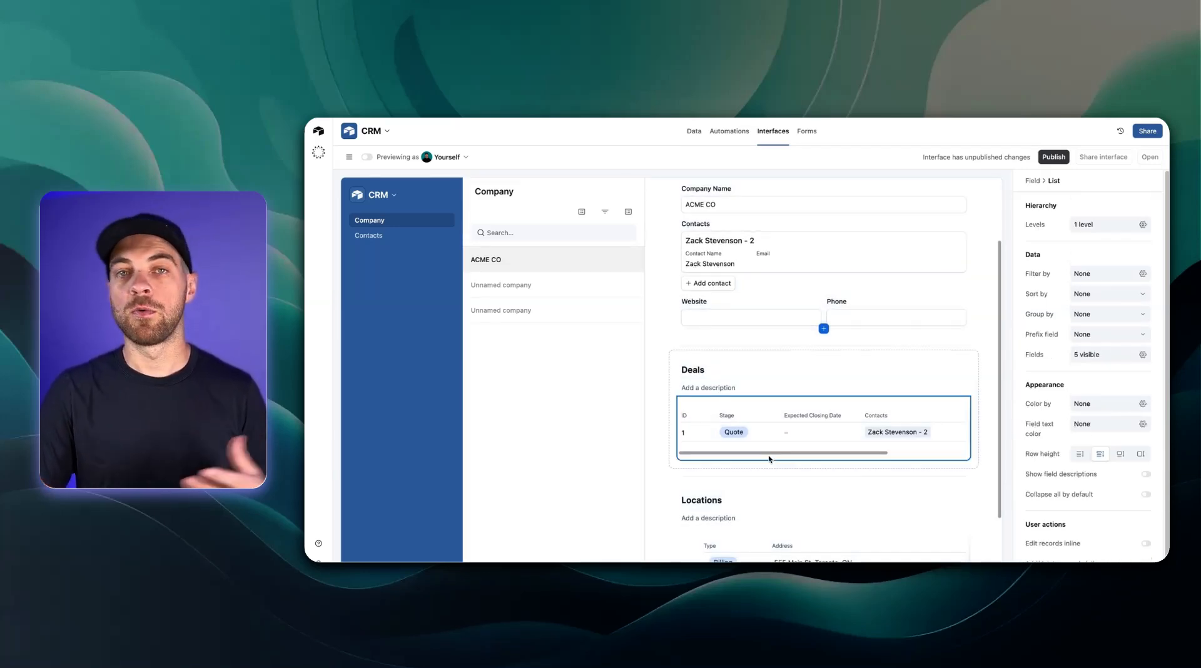
scroll(782, 442, right, 4)
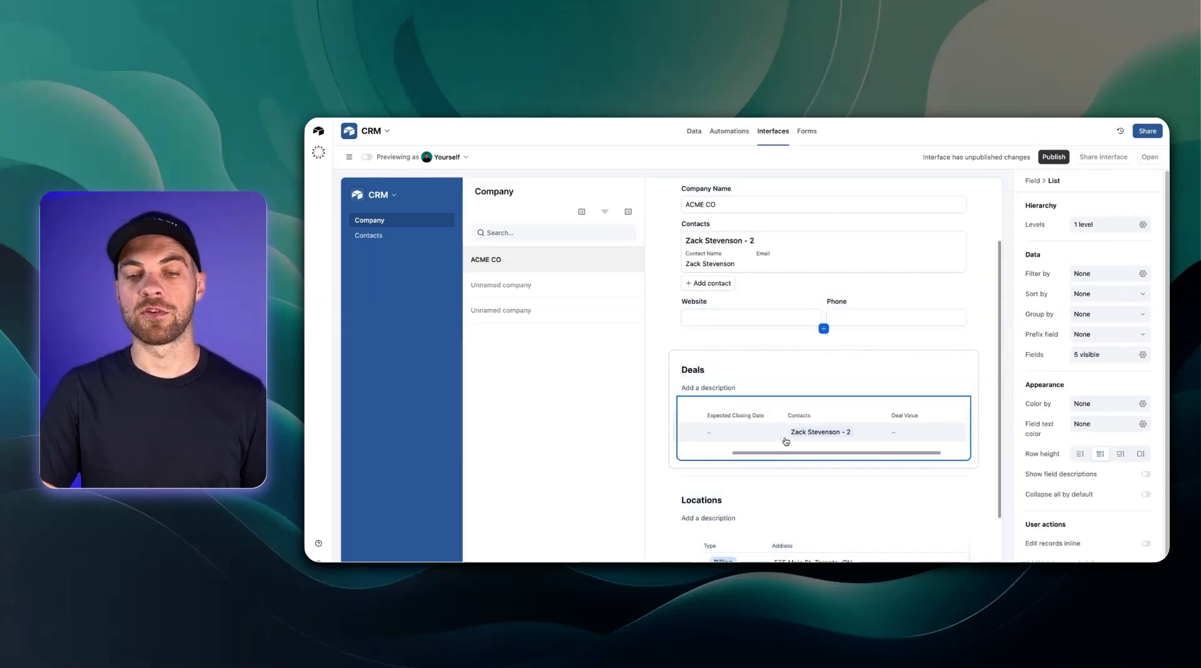
scroll(769, 441, left, 4)
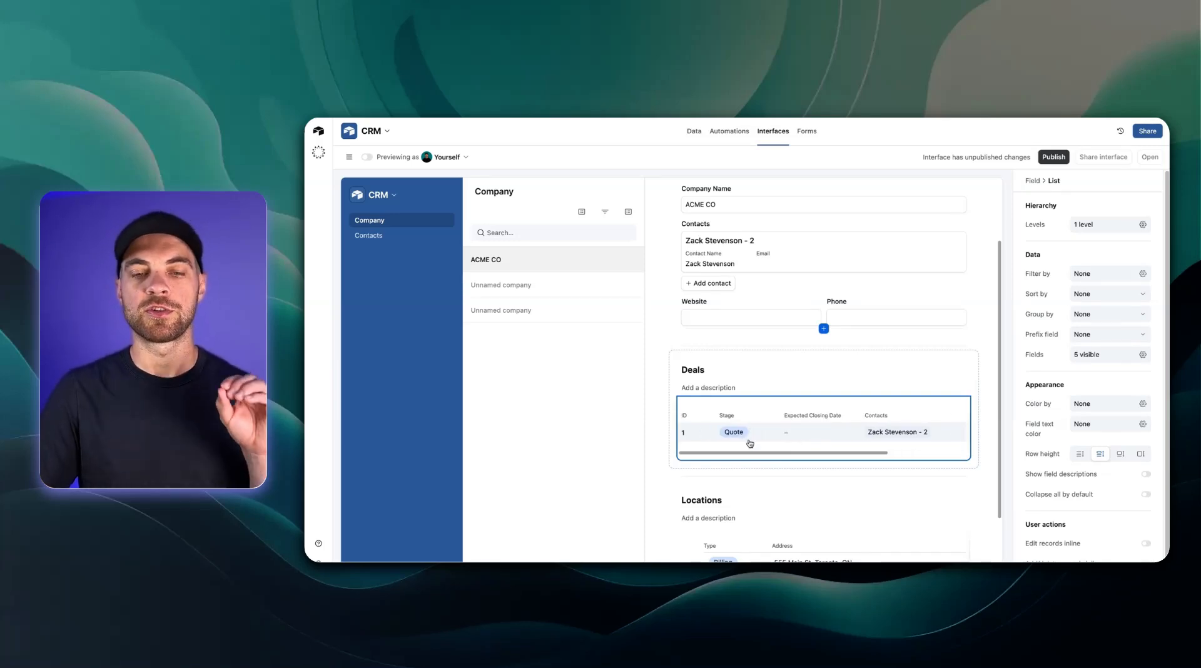
click(764, 434)
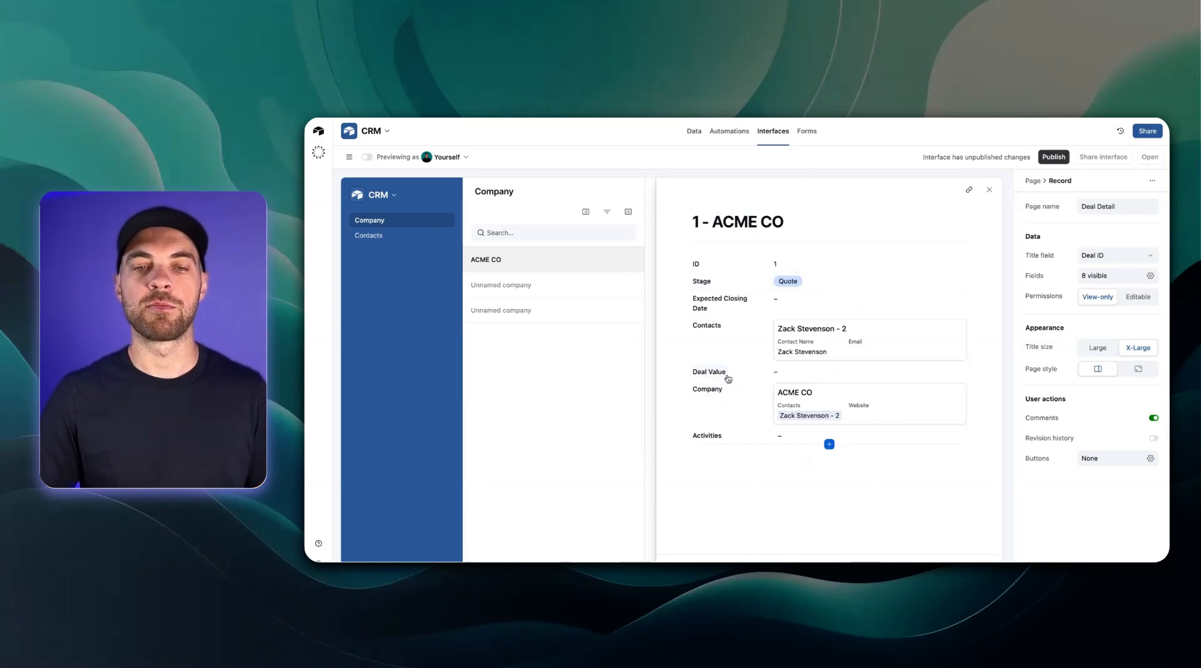
click(988, 190)
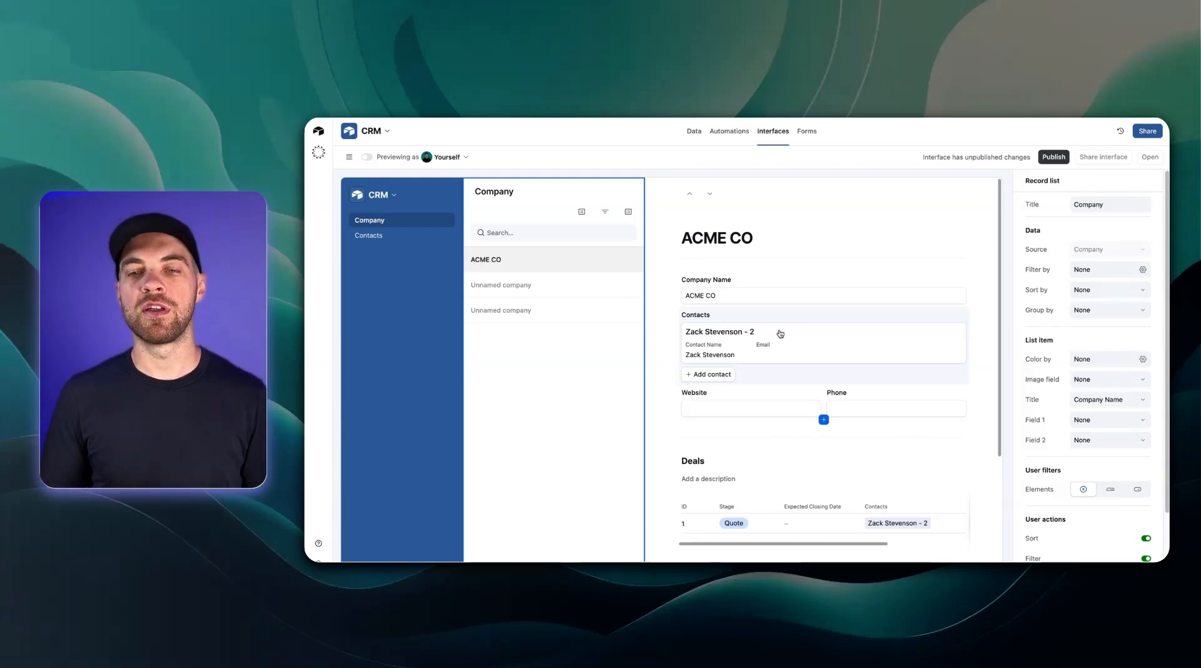
- Examine the Company record list's settings for list items, user filters and user actions
scroll(794, 338, down, 1)
scroll(793, 337, up, 1)
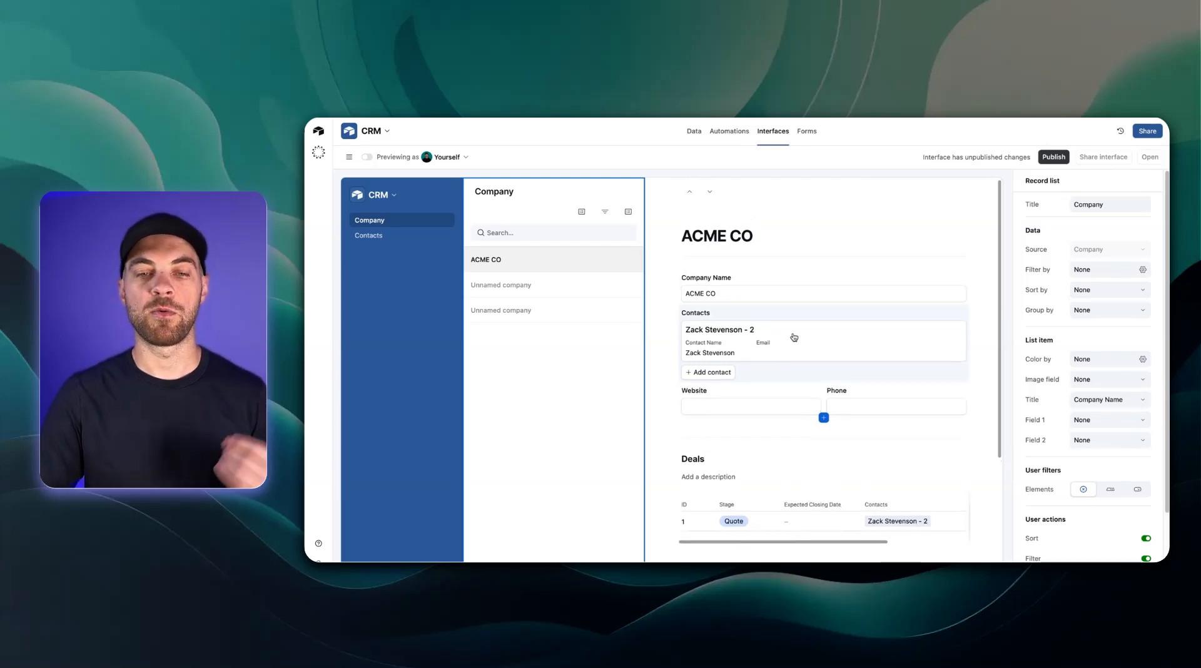
scroll(1083, 276, down, 2)
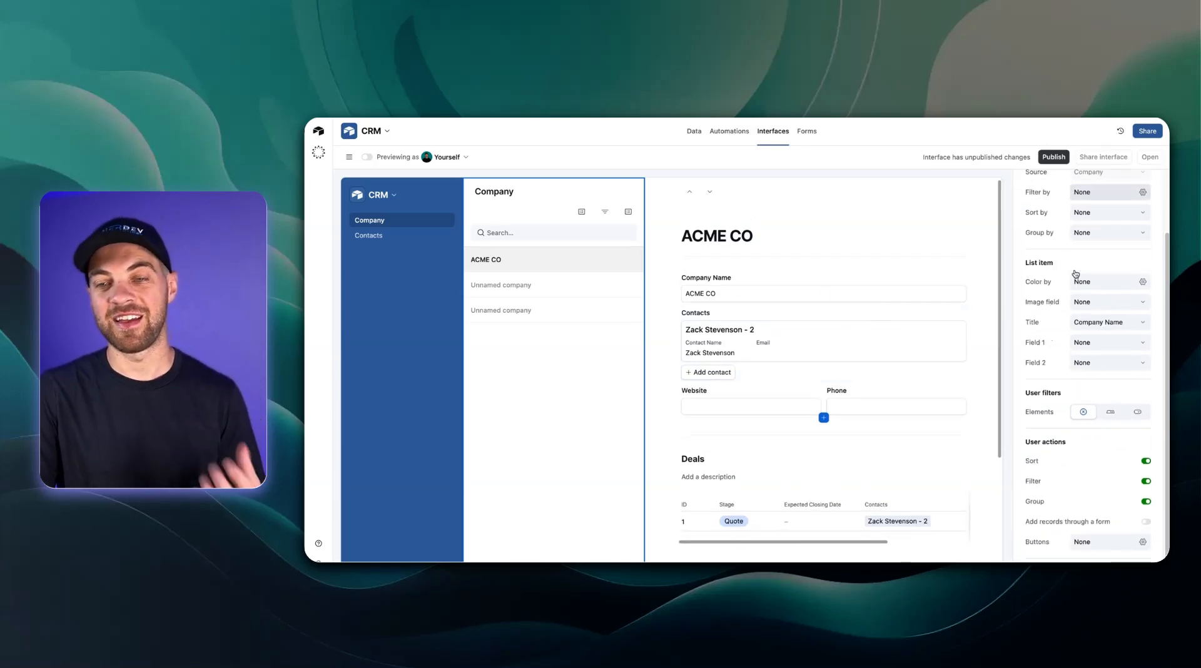
scroll(1082, 302, down, 1)
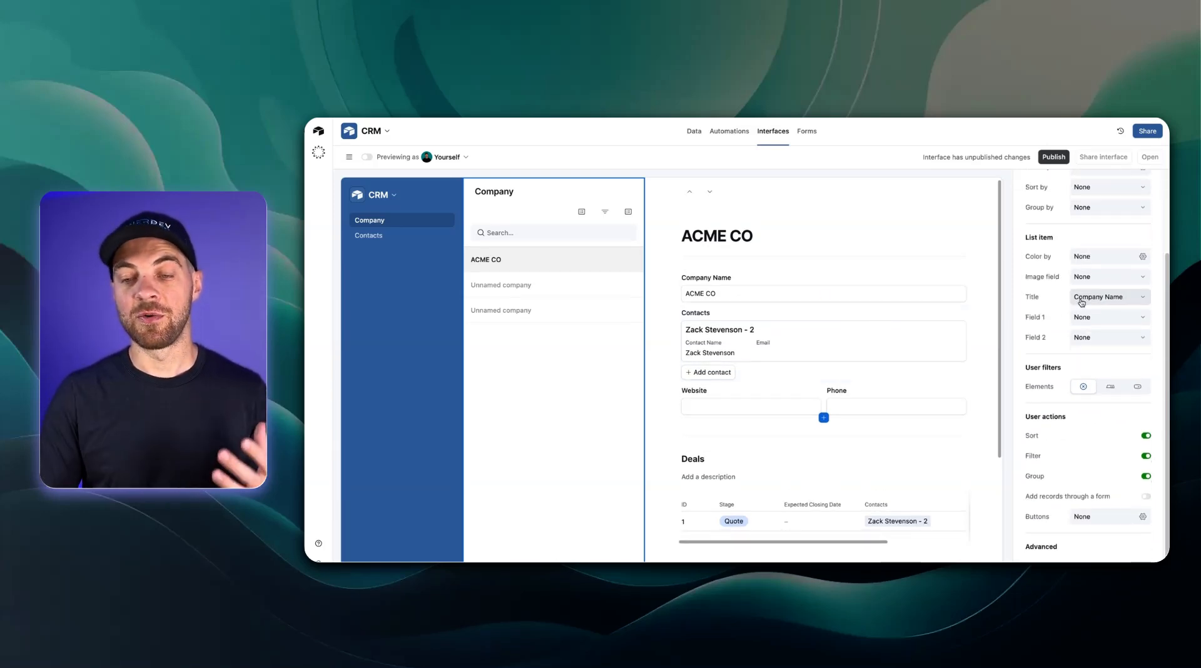